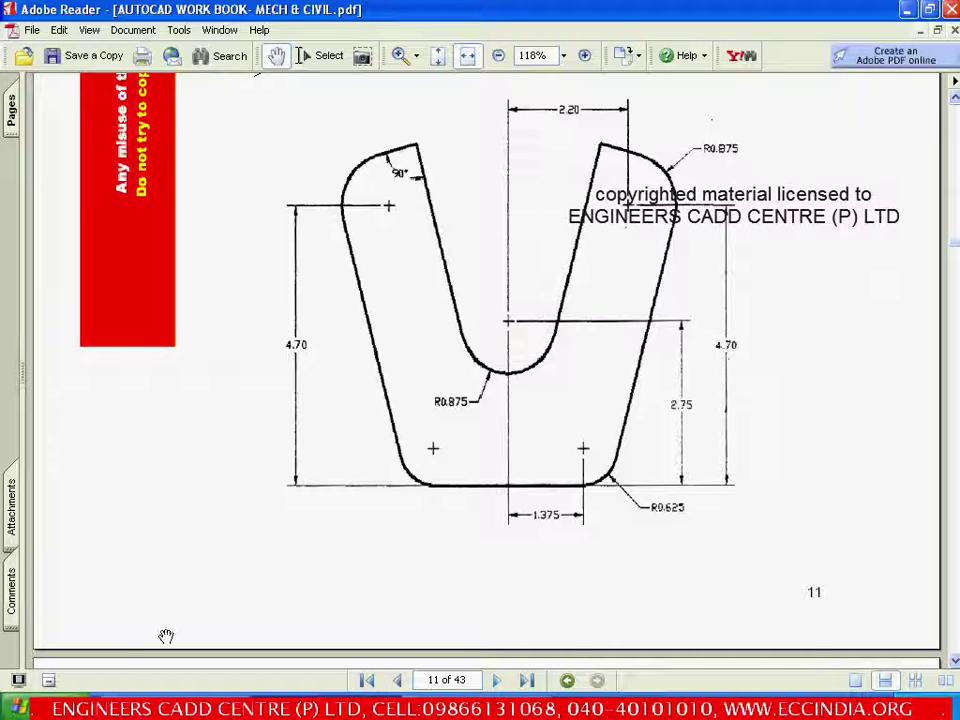
- Review the V-shaped bracket on workbook page 11, then bring up the empty AutoCAD drawing
key(alt+Tab)
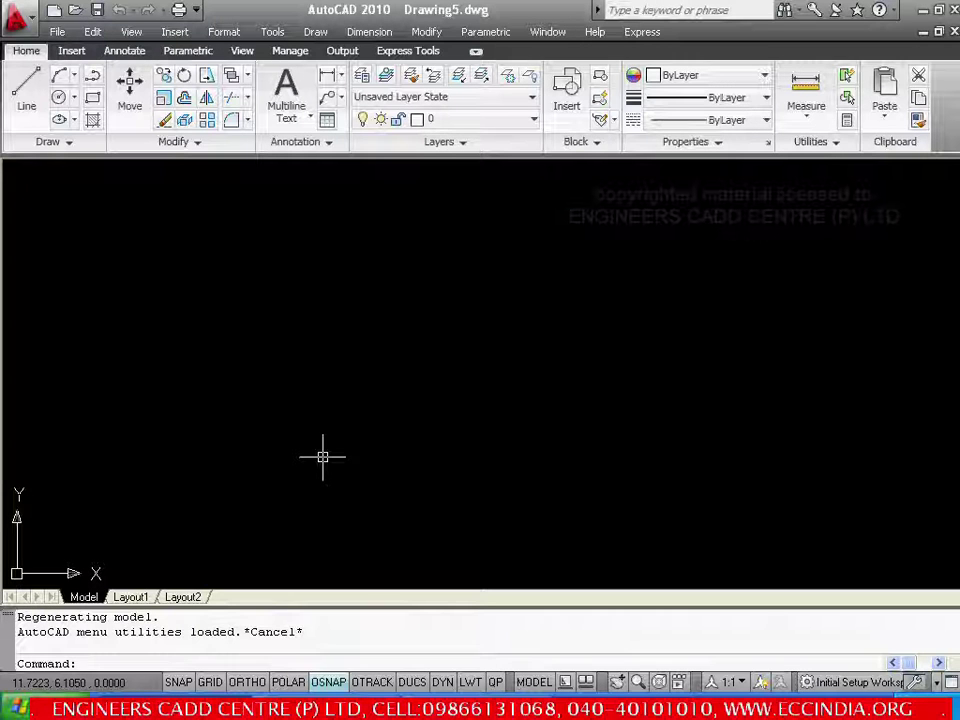
- Set the drawing limits from 0,0 to 10,10
text(limits)
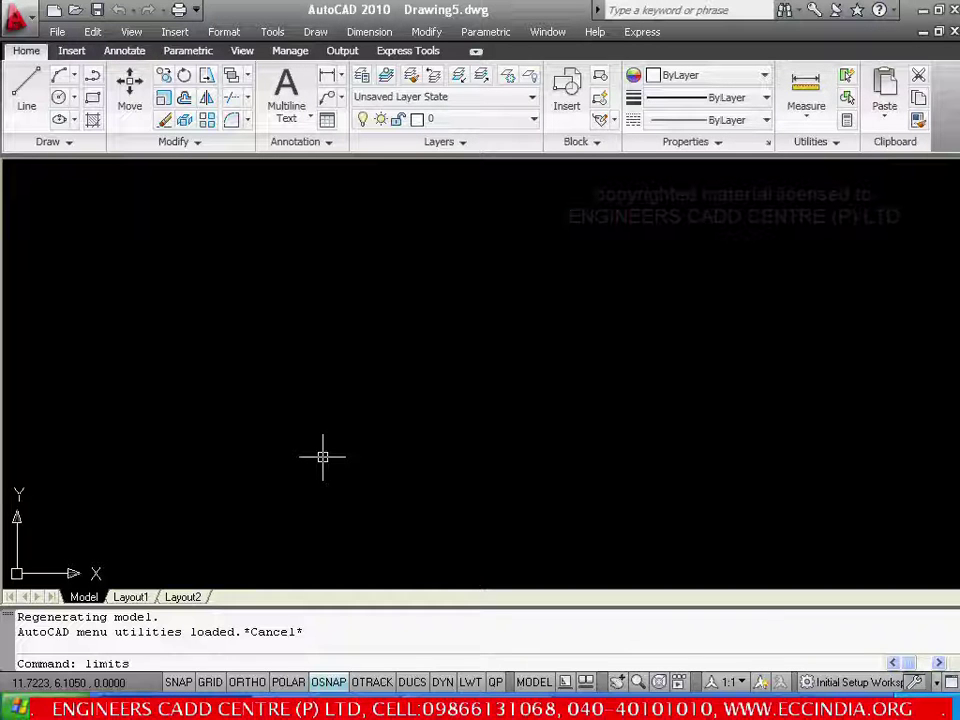
key(Return)
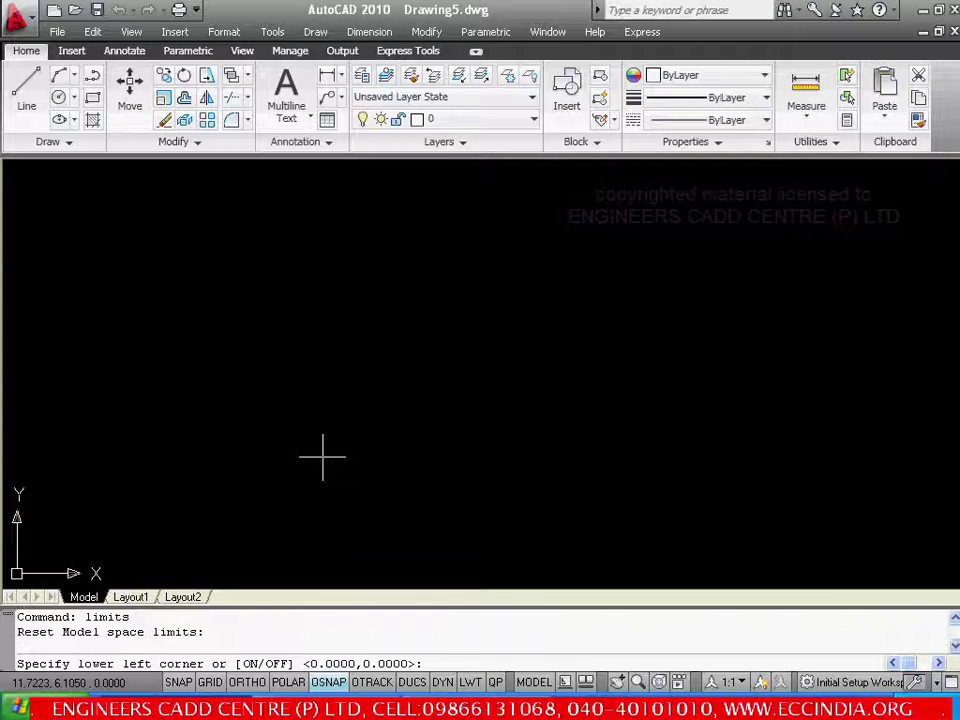
key(Return)
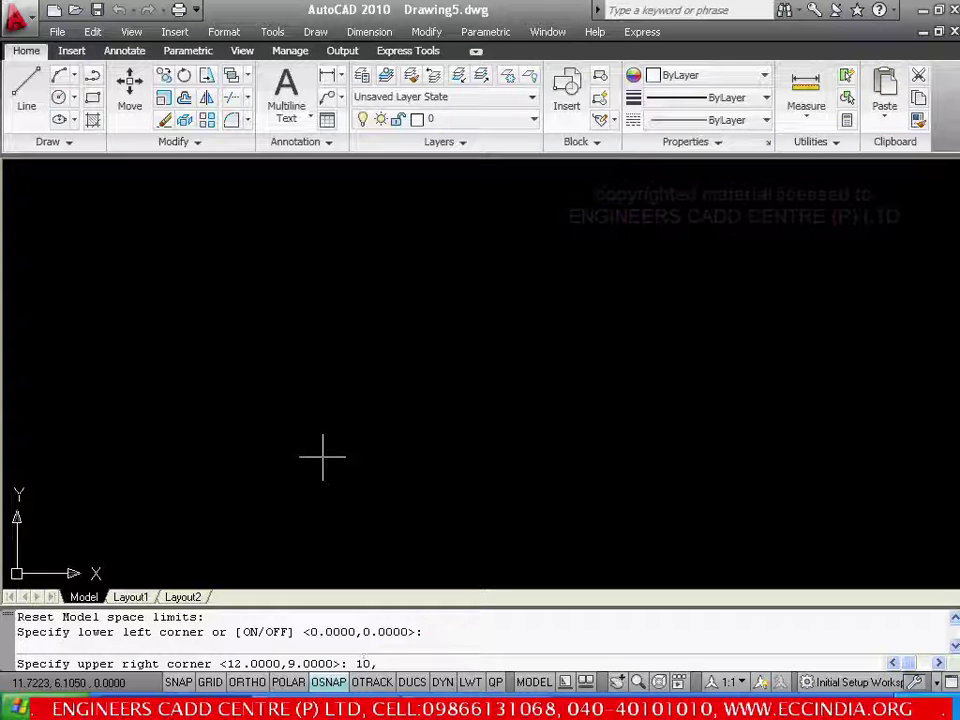
key(Return)
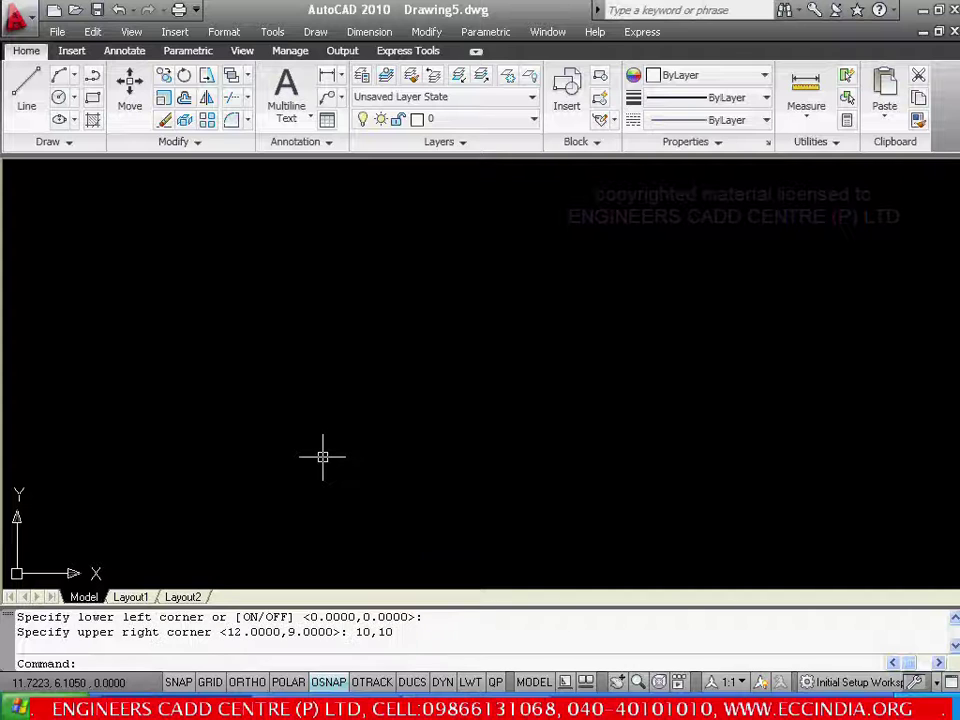
- Zoom All to show the full limits area, then check the workbook and return
text(z)
key(Return)
text(a)
key(Return)
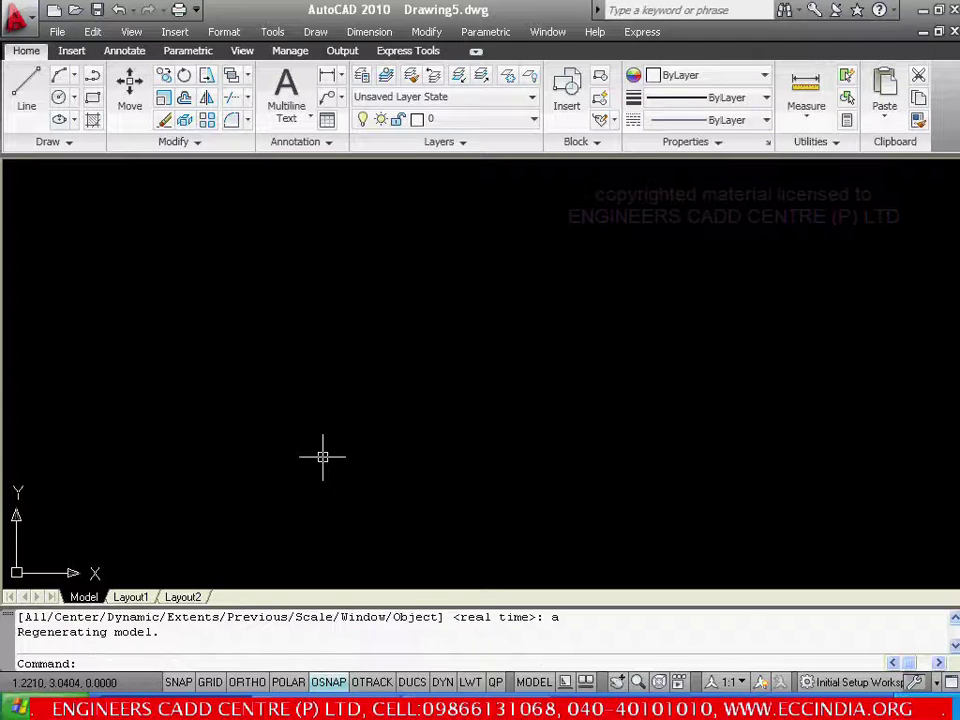
key(alt+Tab)
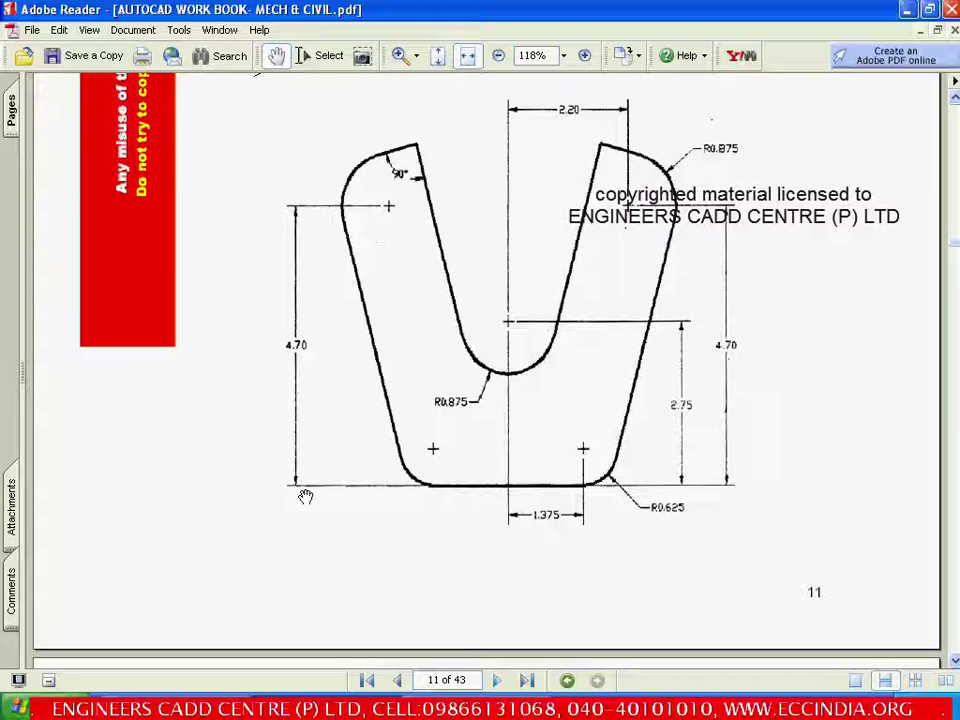
click(204, 700)
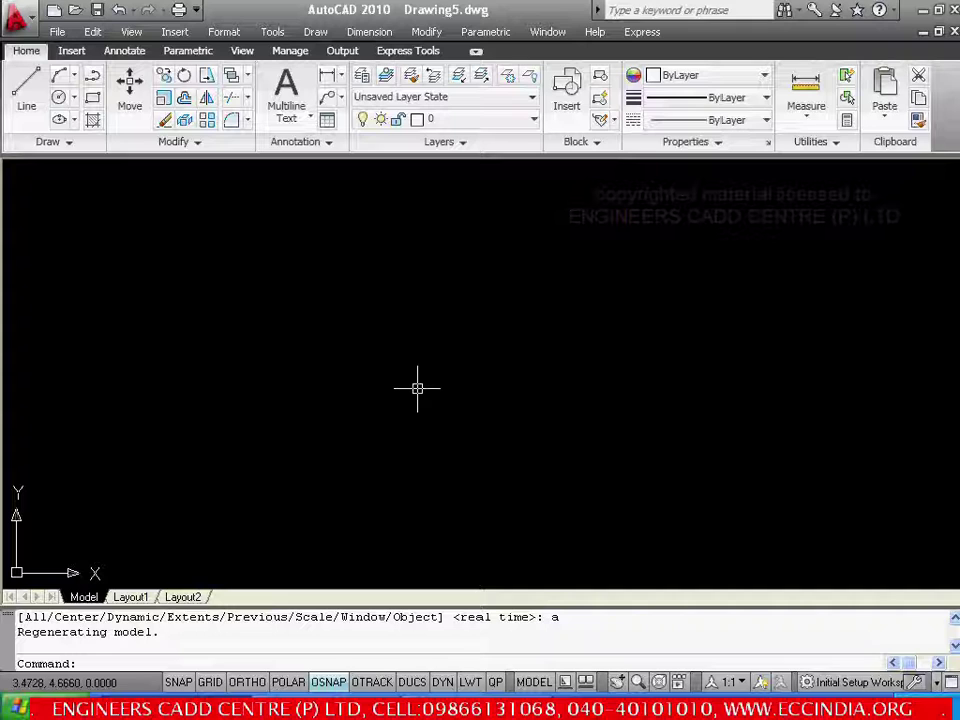
- Place a vertical construction line near the middle of the drawing area
text(xl)
key(Return)
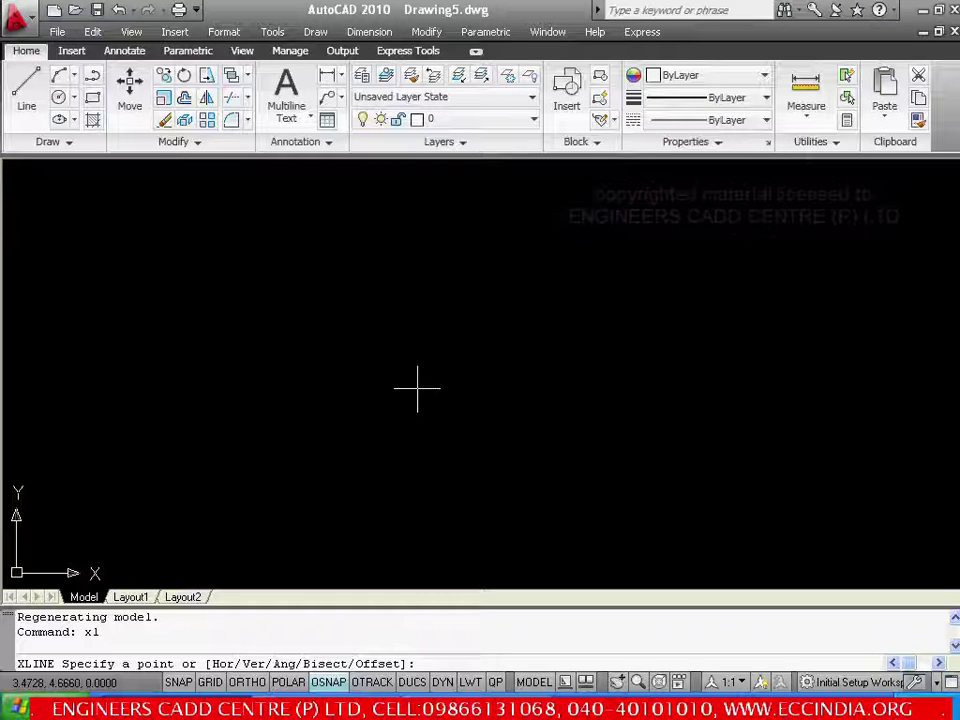
text(v)
key(Return)
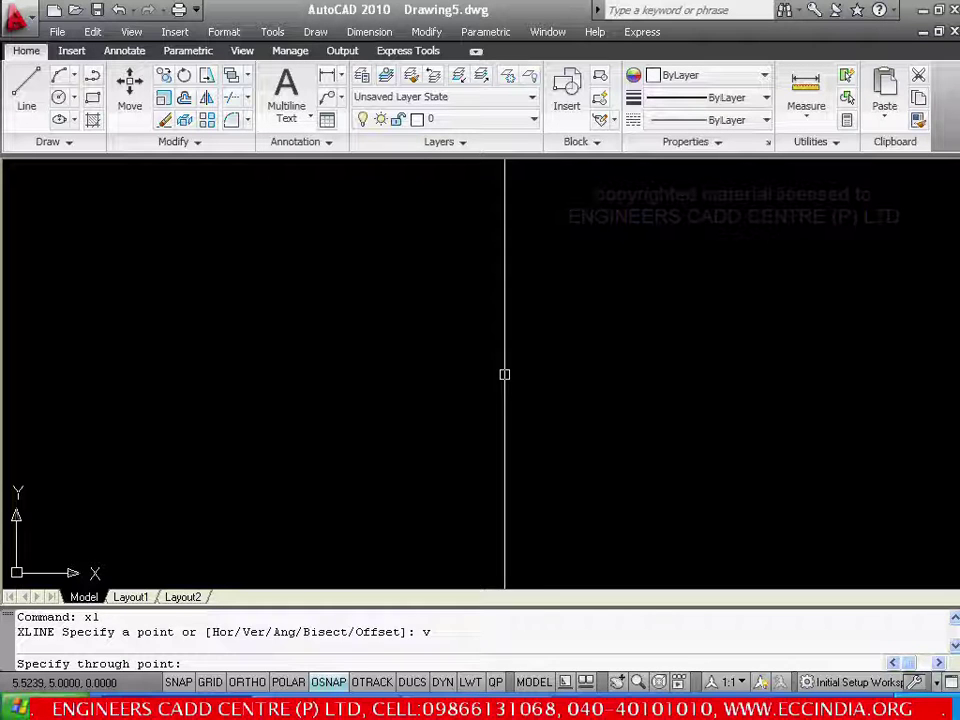
click(504, 370)
key(Escape)
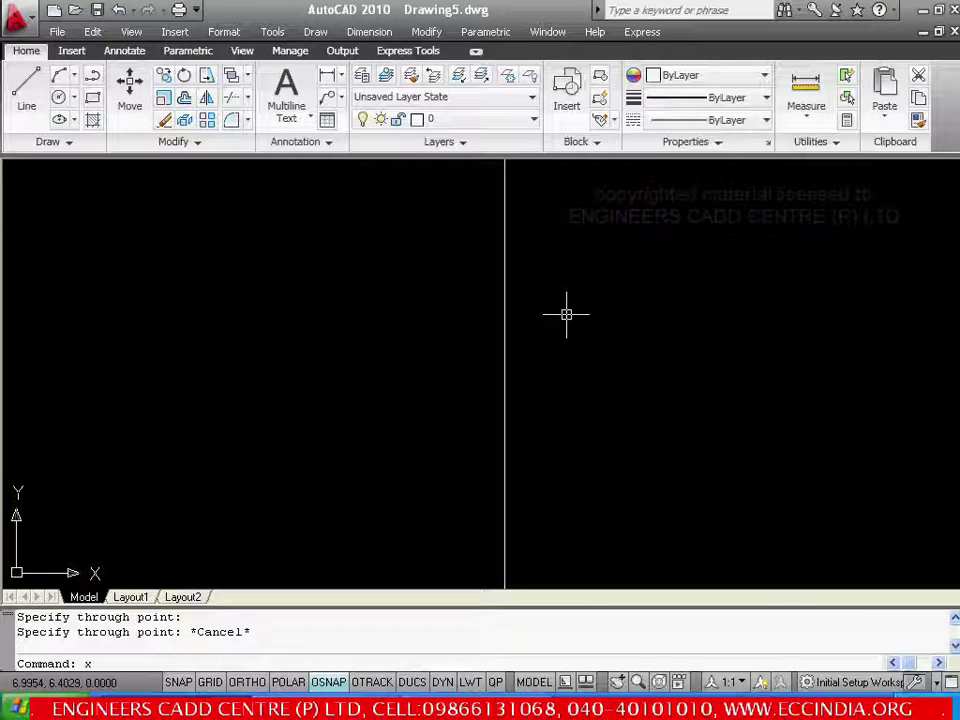
- Add a horizontal construction line crossing the vertical one, then check the workbook
key(Return)
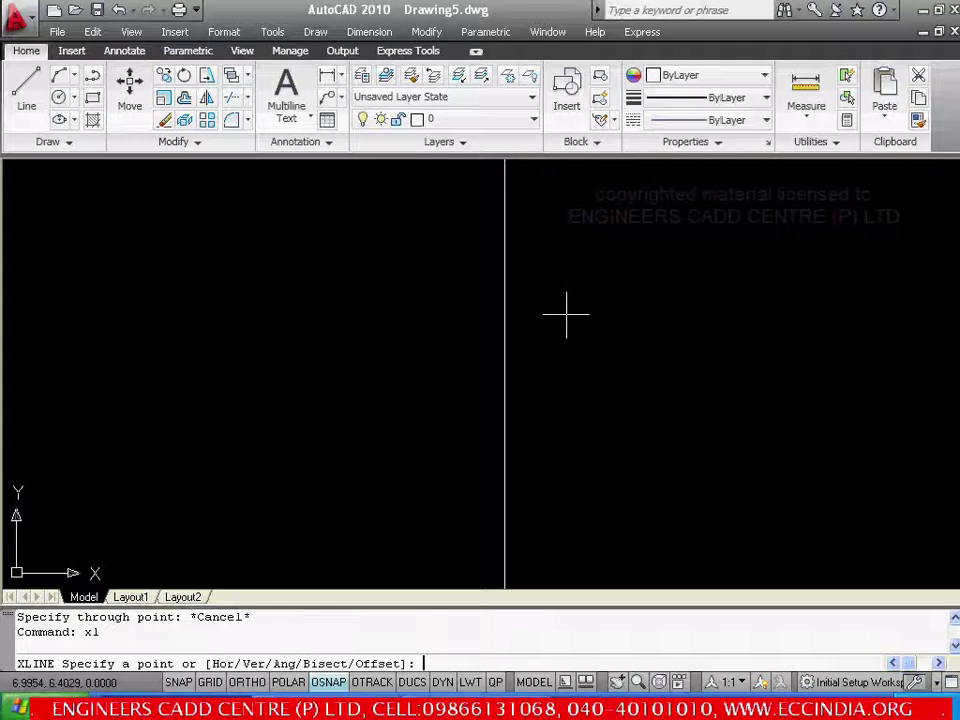
key(Return)
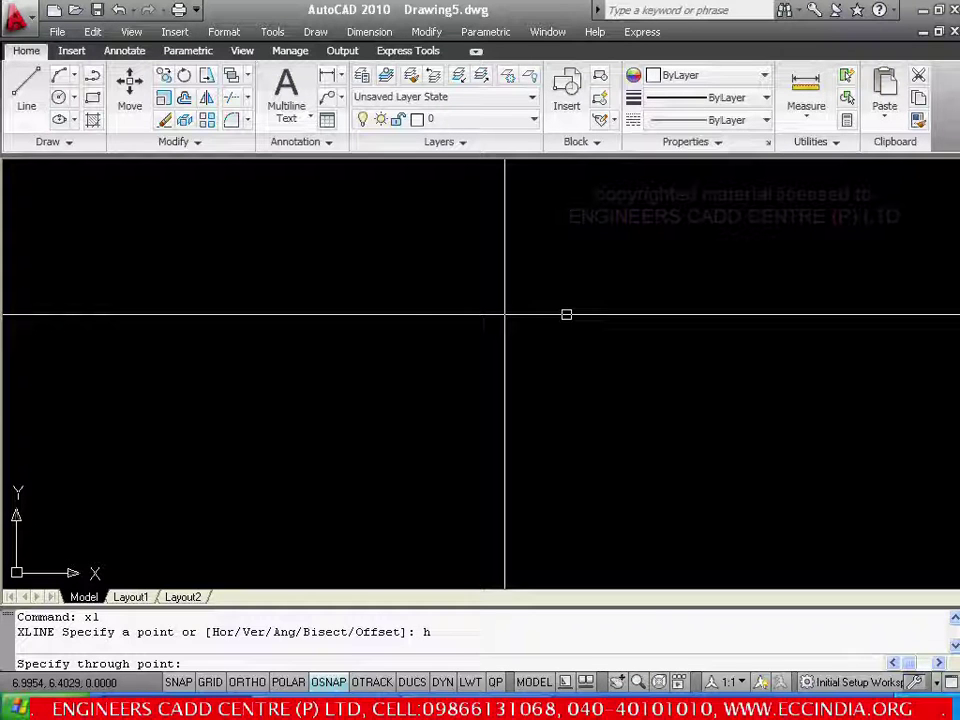
click(523, 421)
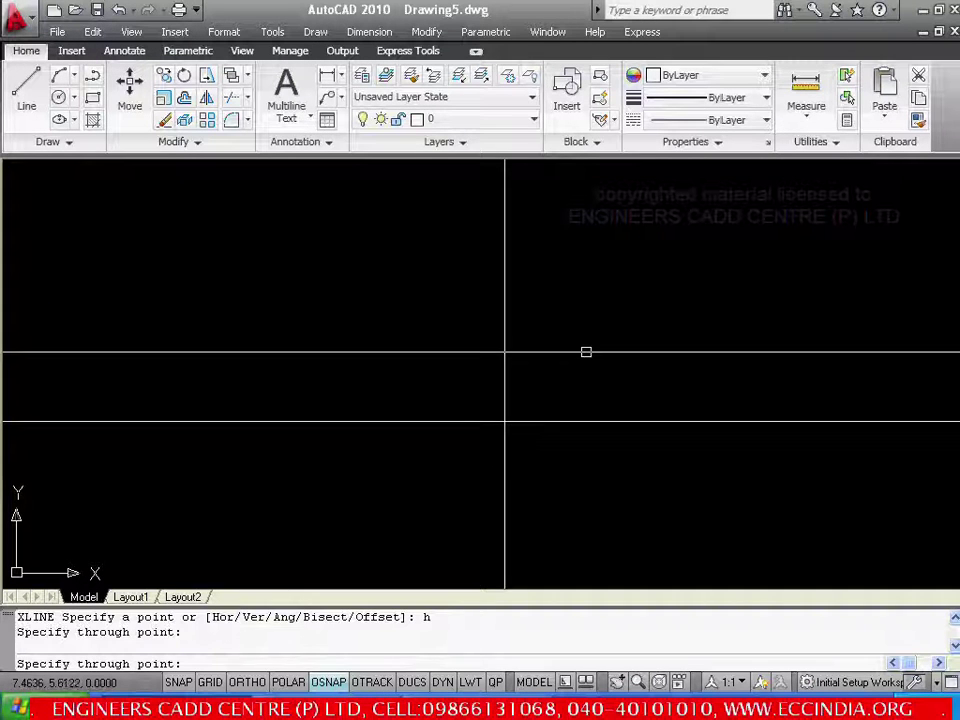
key(Escape)
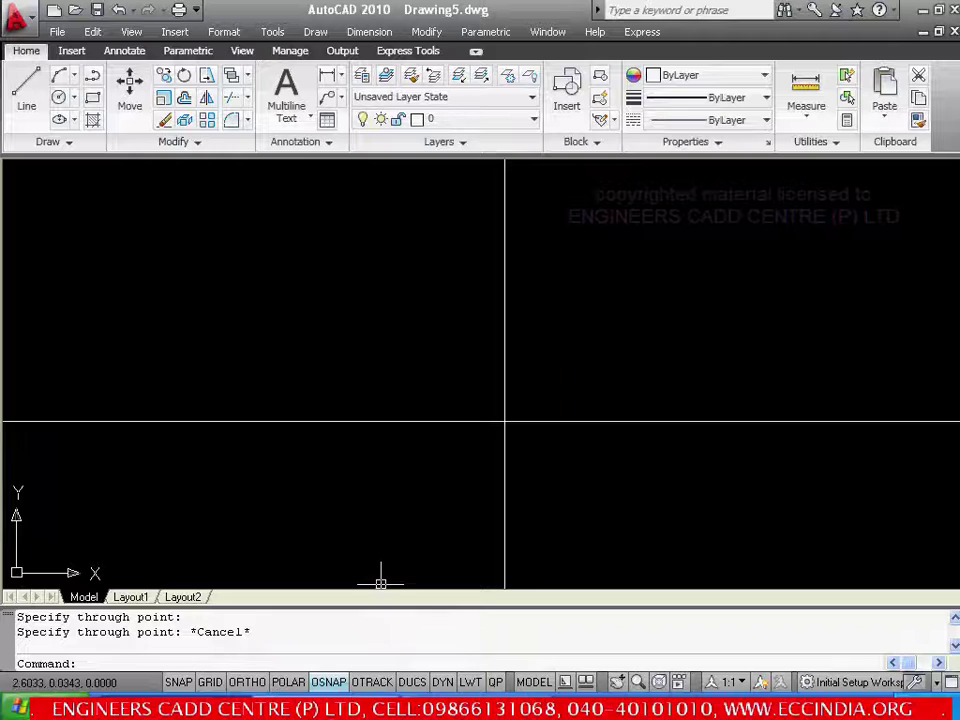
key(alt+Tab)
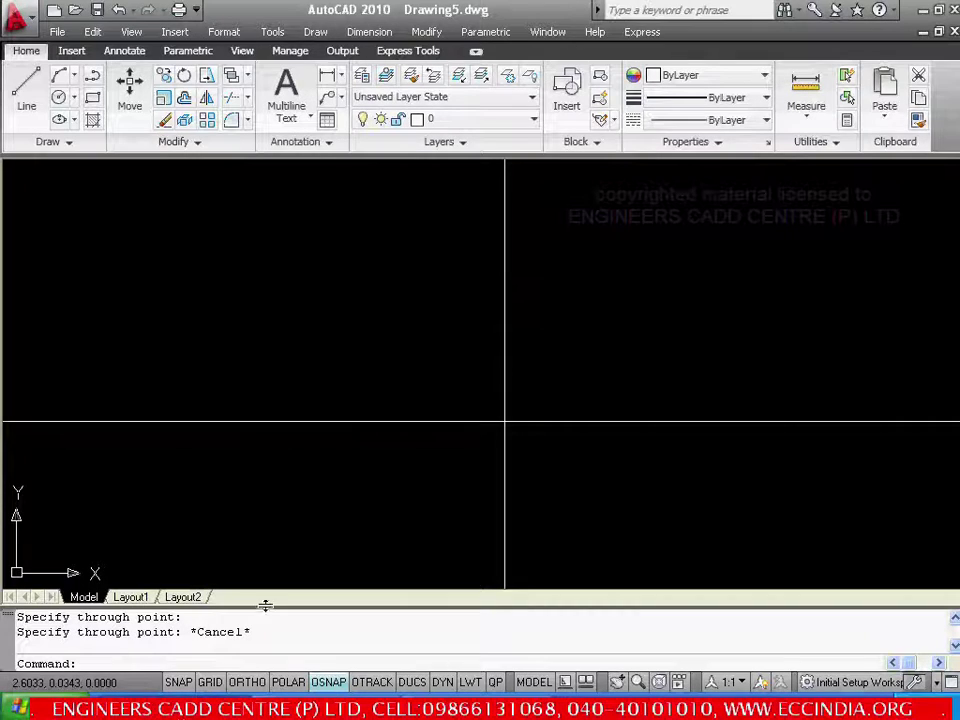
- Draw a 0.875-radius circle centred on the construction lines' intersection
key(alt+Tab)
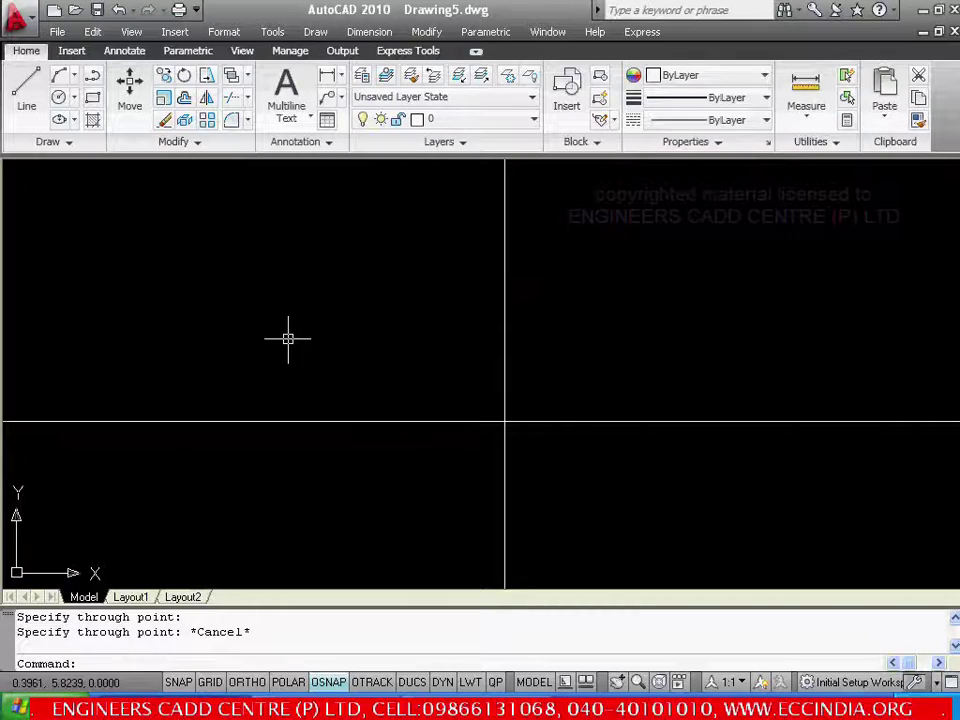
click(315, 32)
mouse_move(358, 292)
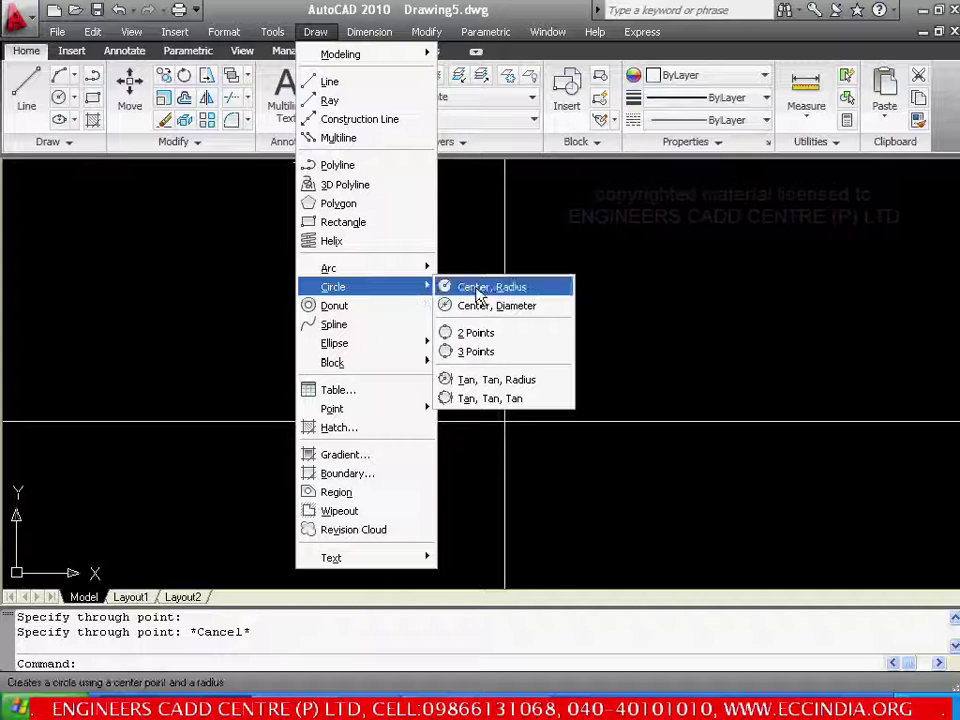
click(478, 294)
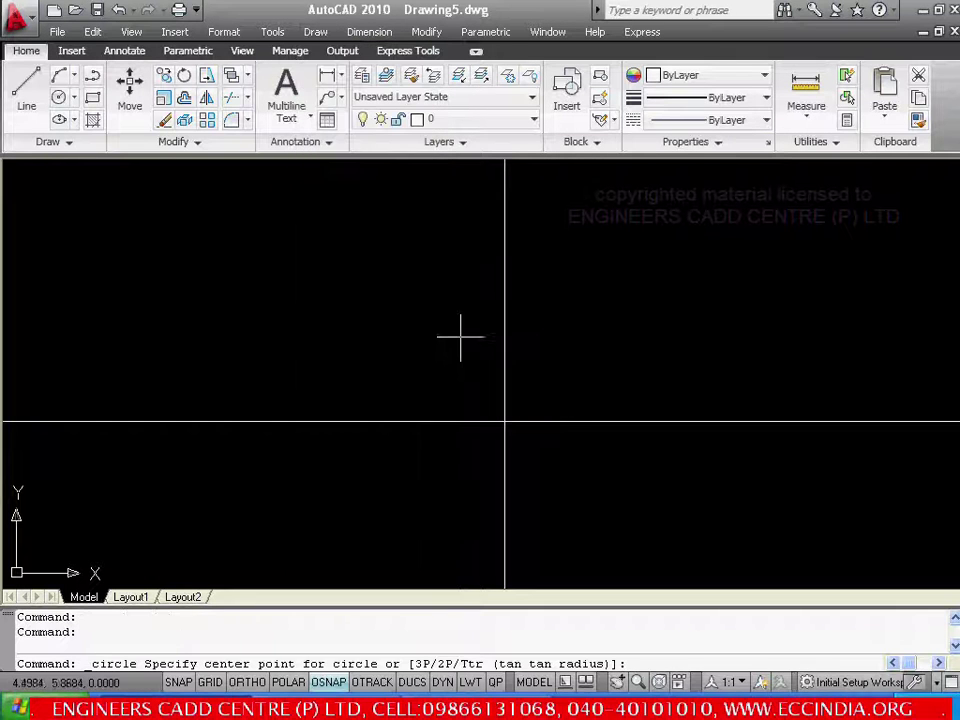
click(504, 421)
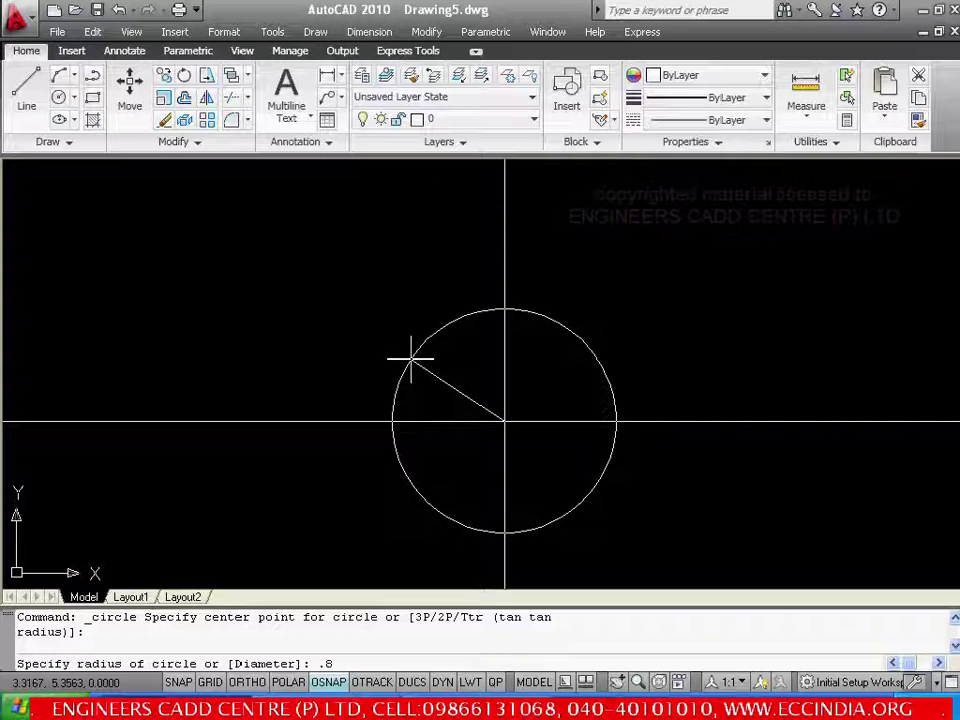
text(.875)
key(Return)
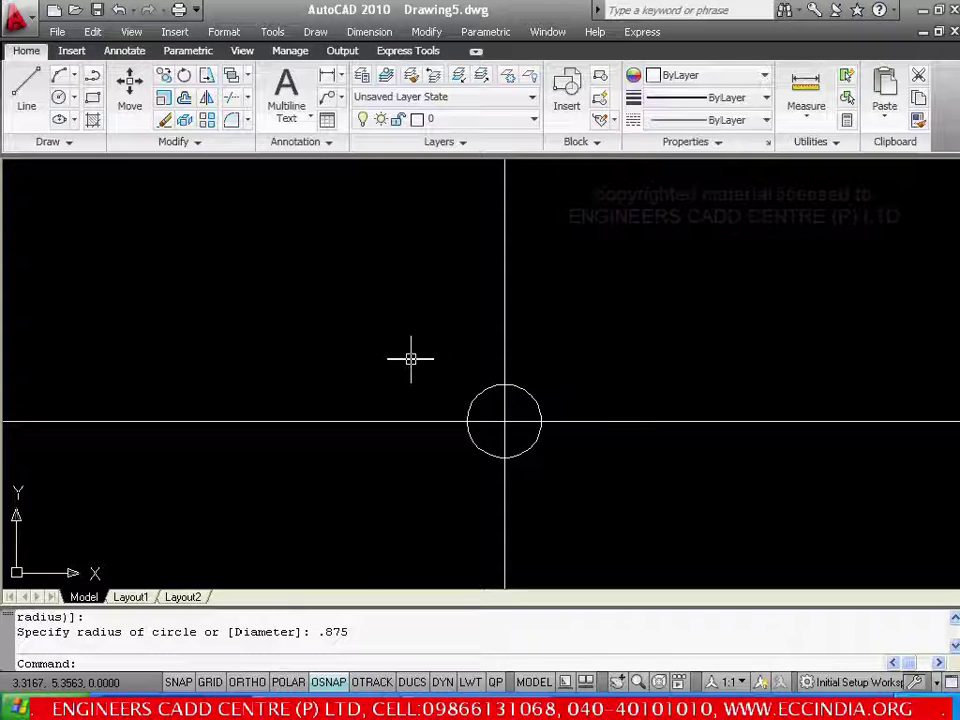
key(alt+Tab)
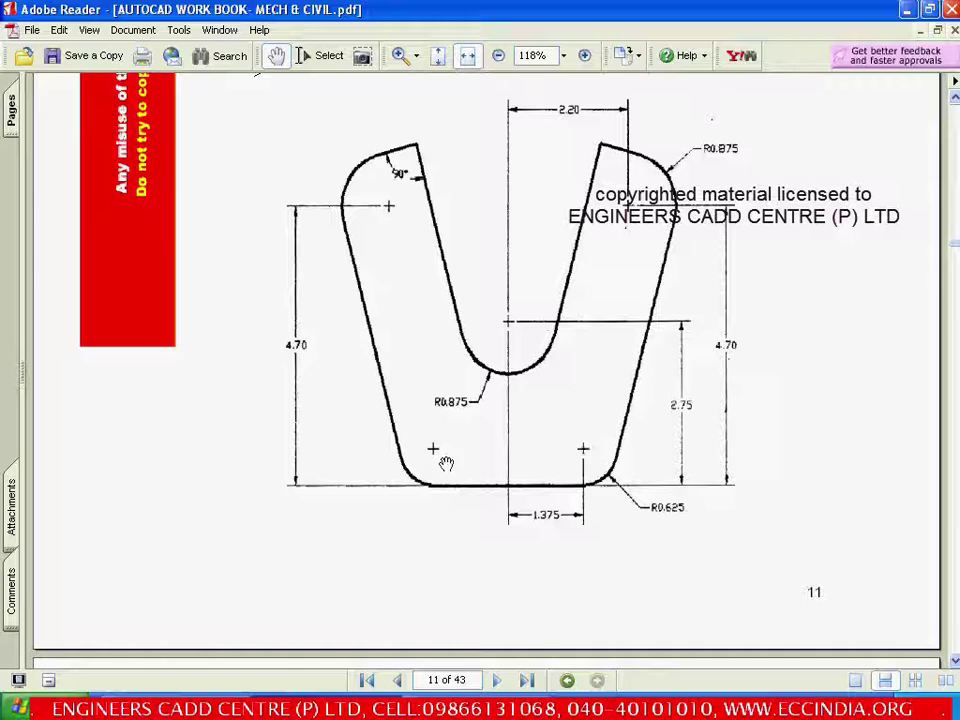
- Offset the horizontal construction line 2.75 downward to form the bottom base line
key(alt+Tab)
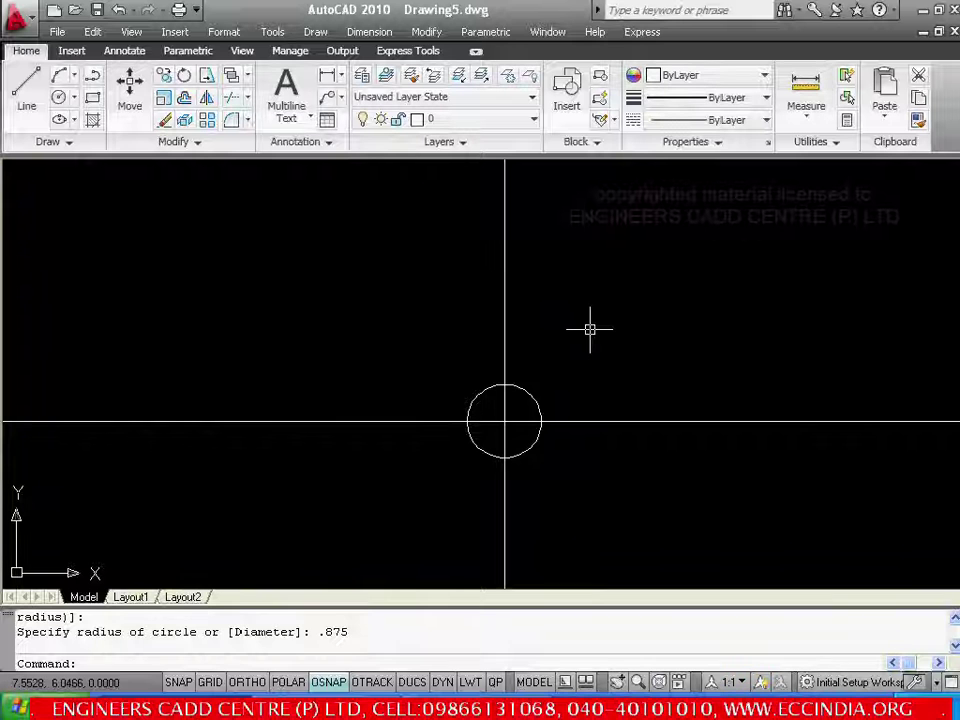
text(o)
key(Return)
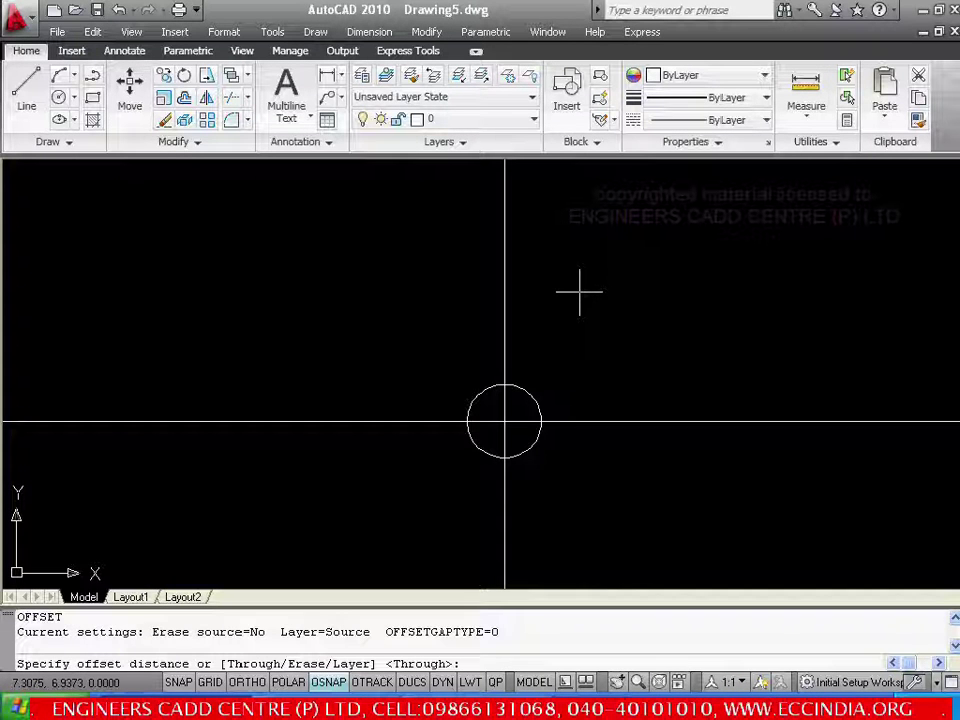
text(2.75)
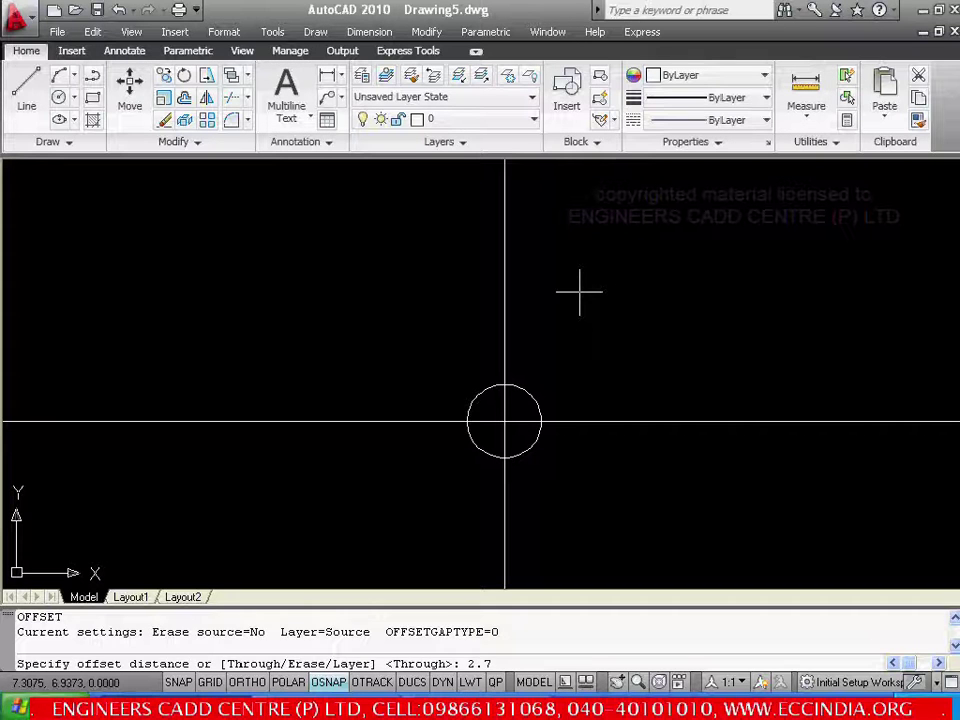
key(Return)
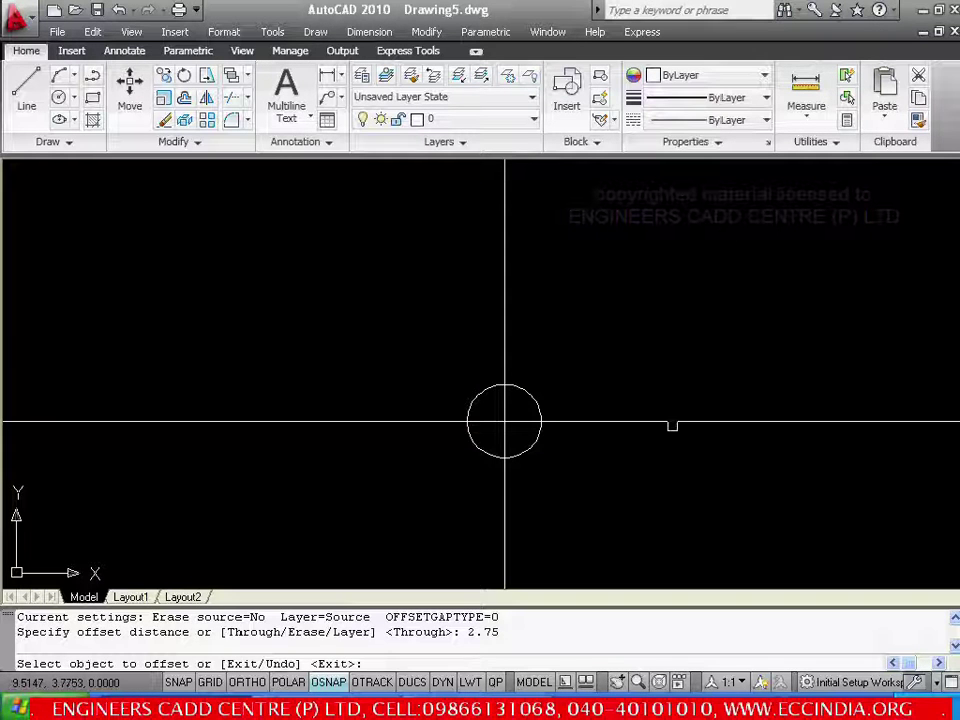
click(673, 424)
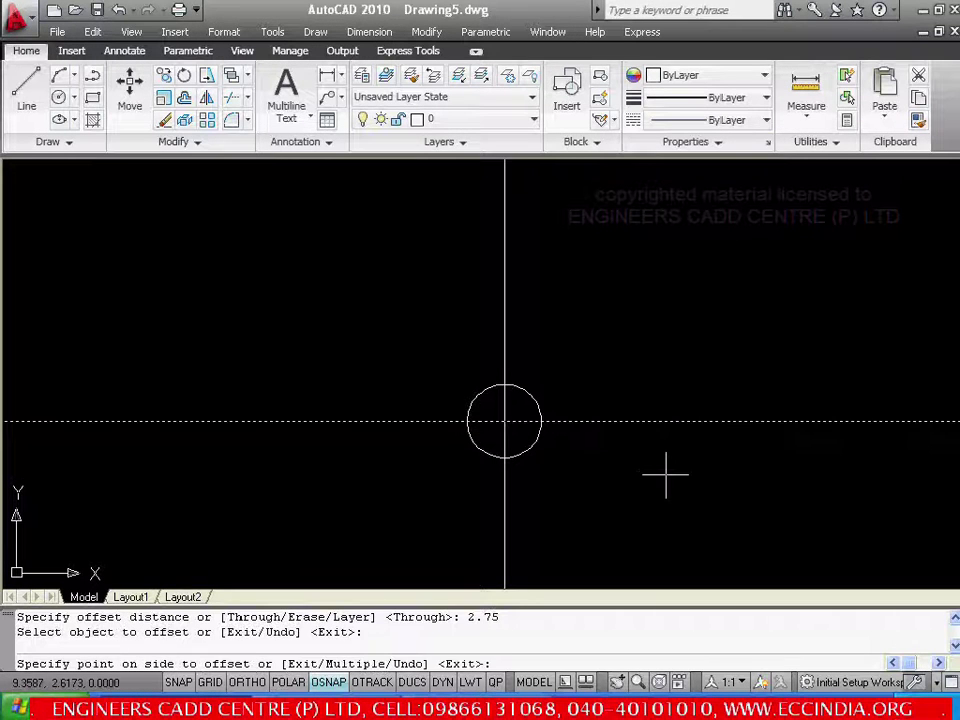
click(674, 521)
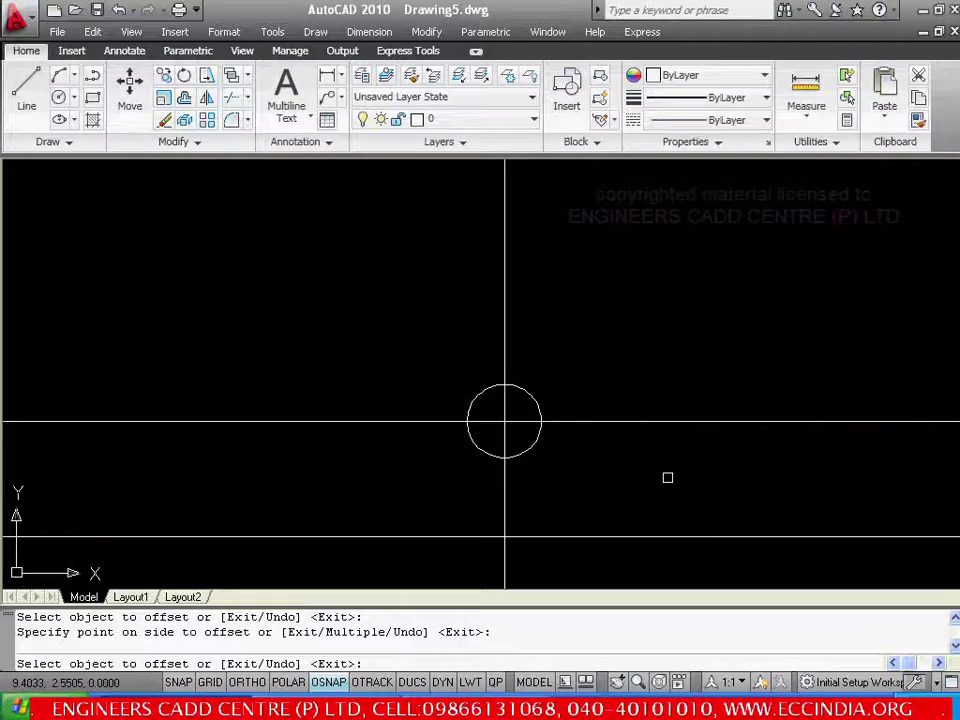
key(Escape)
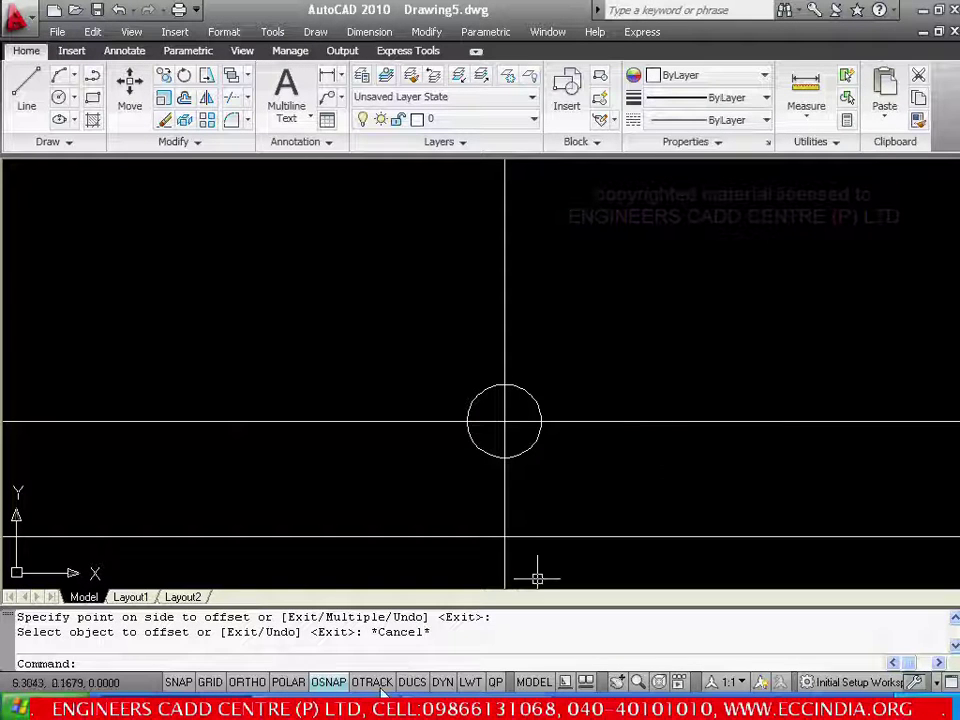
key(alt+Tab)
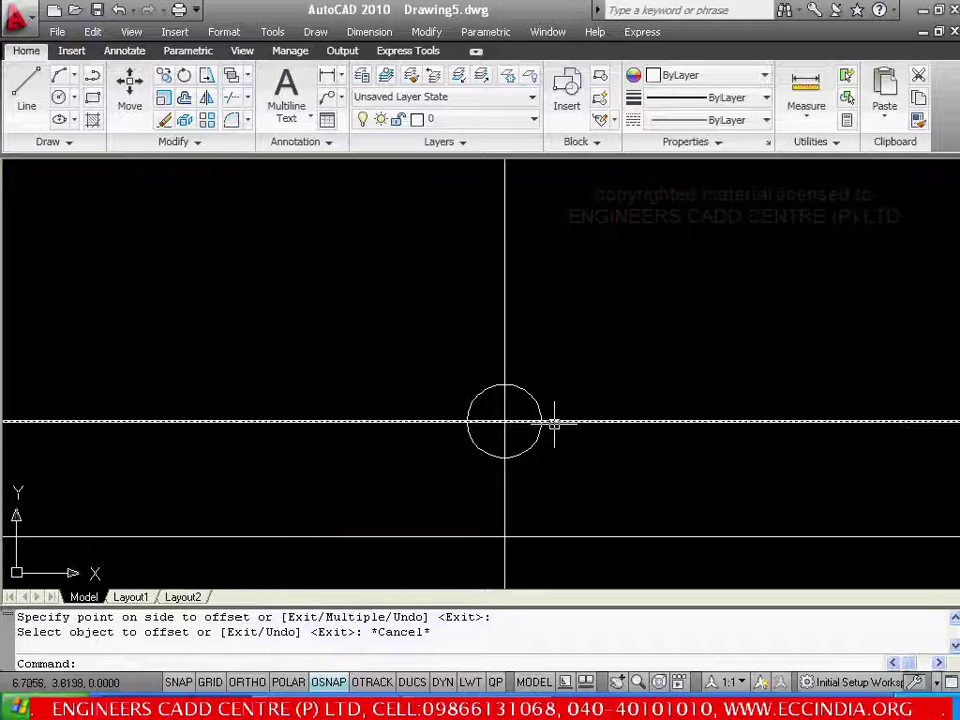
- Offset the bottom base line 0.625 upward as the lower rounded ends' centre line
text(o)
key(Return)
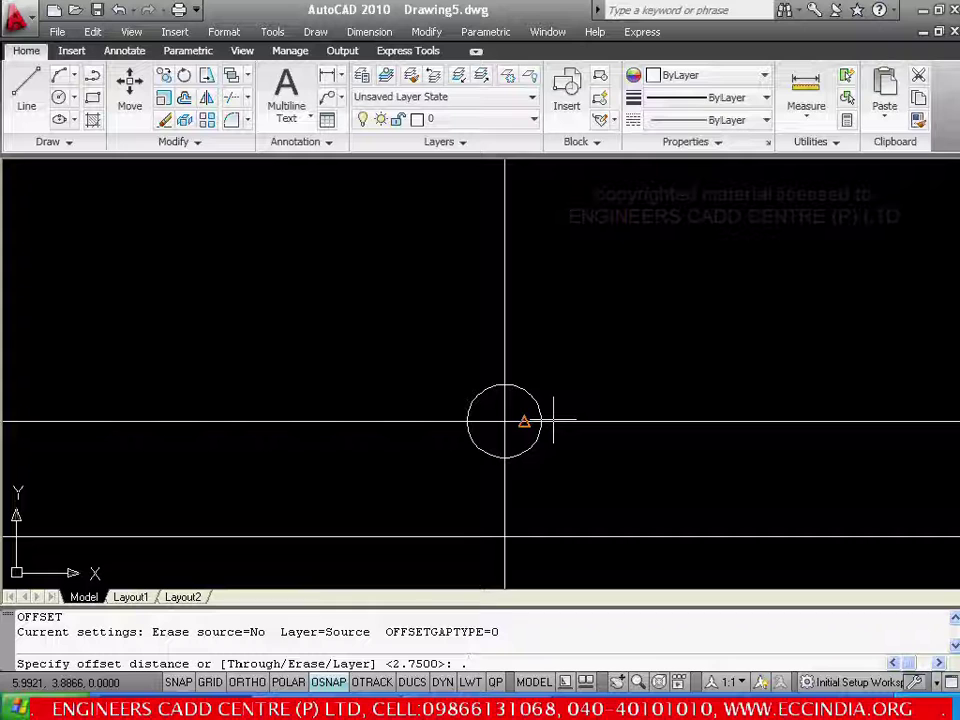
text(.625)
key(Return)
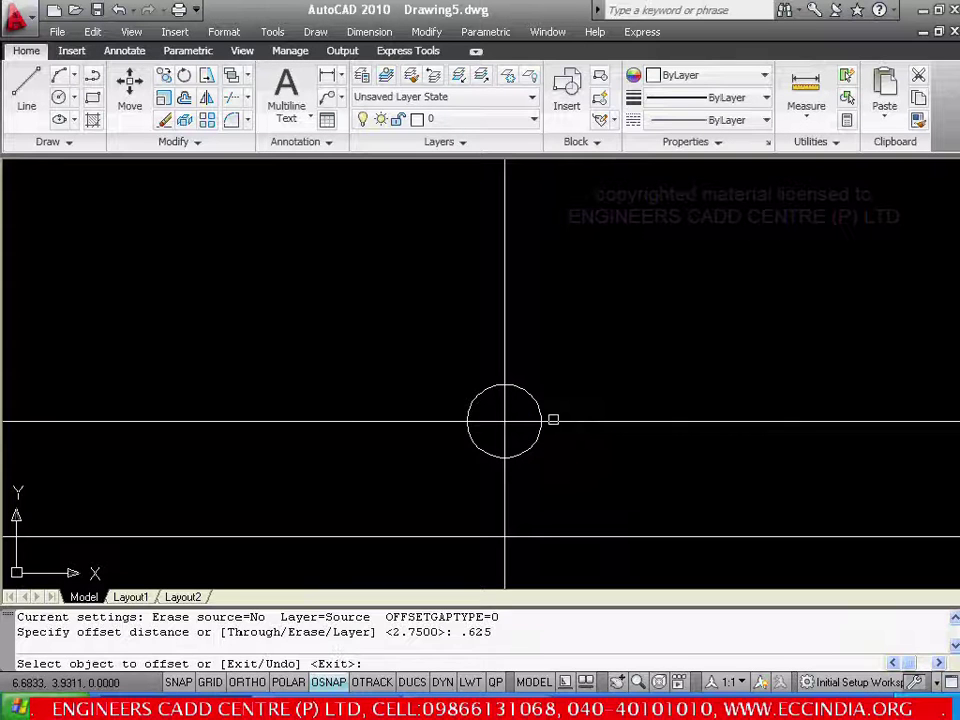
click(621, 536)
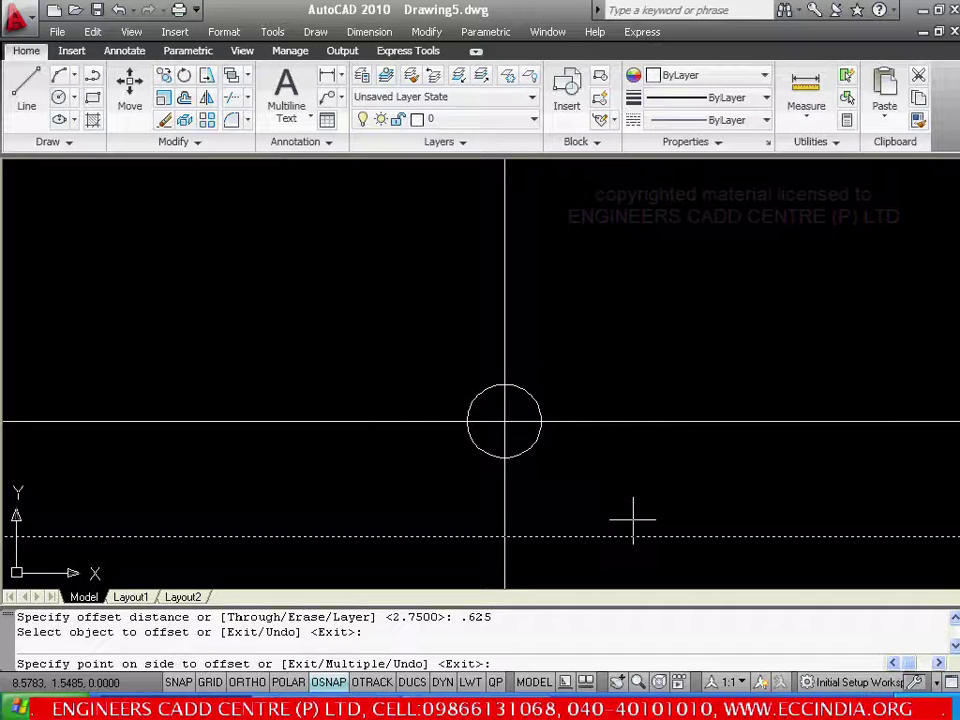
click(671, 345)
key(Escape)
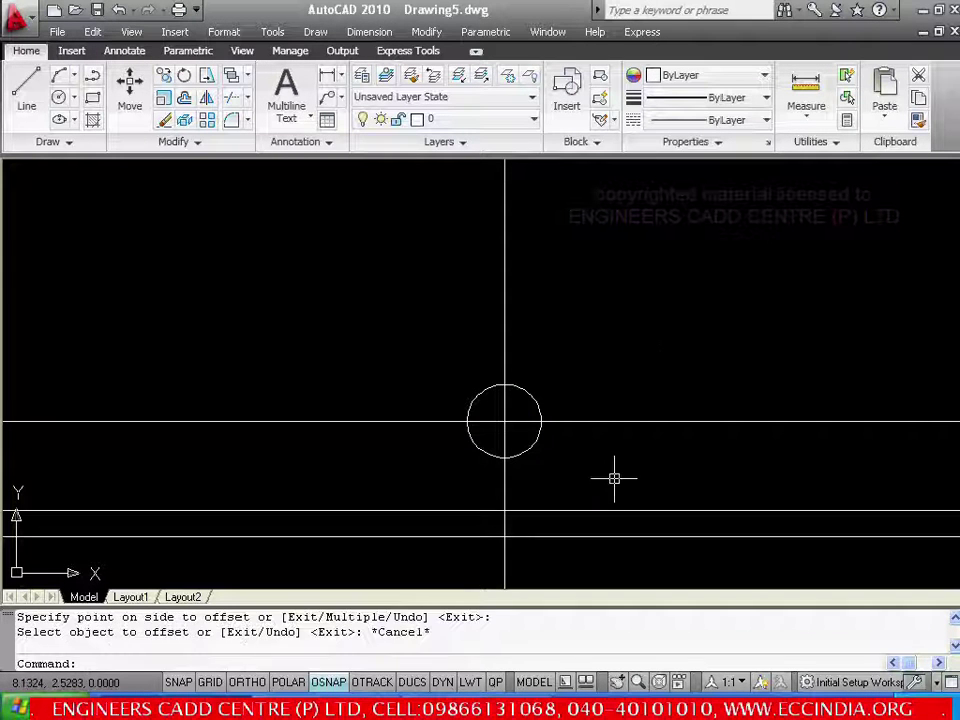
key(alt+Tab)
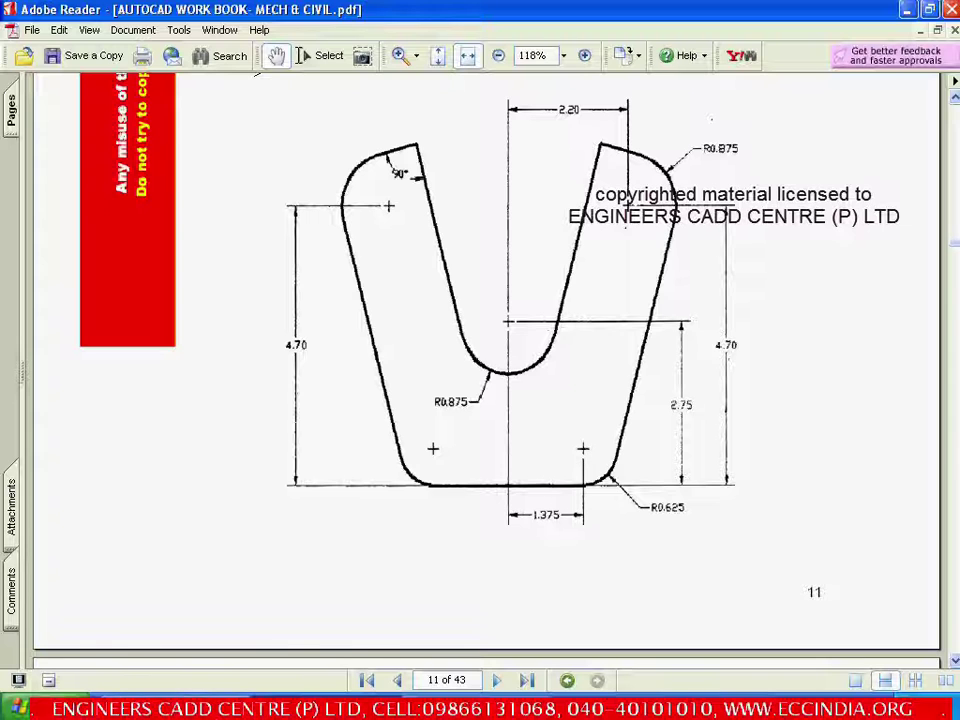
key(alt+Tab)
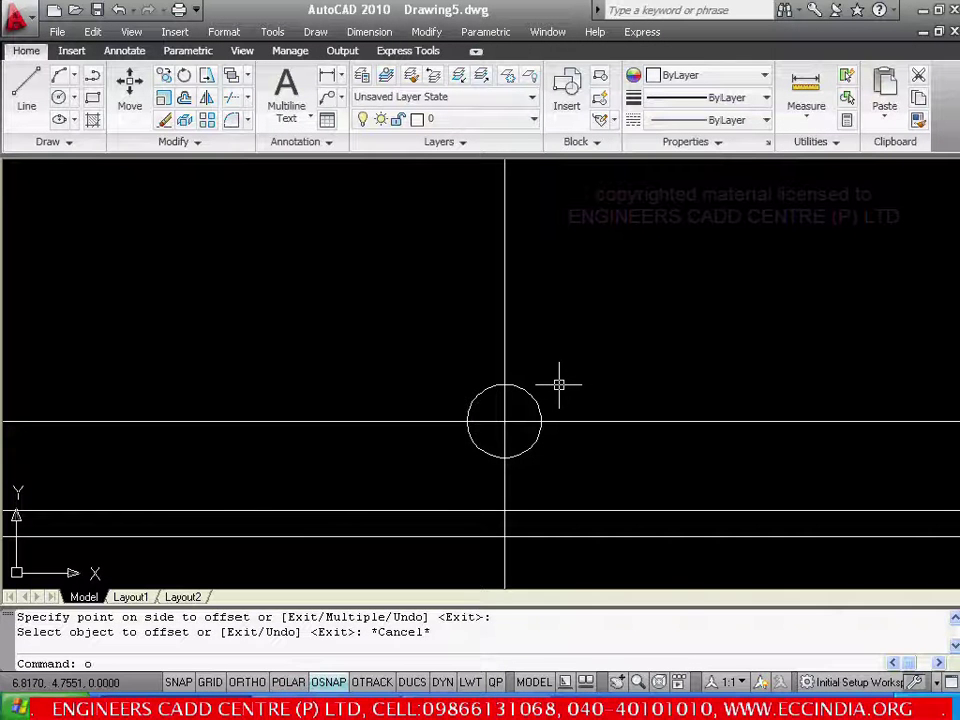
- Offset the vertical centre line 1.375 to the right and to the left
key(Return)
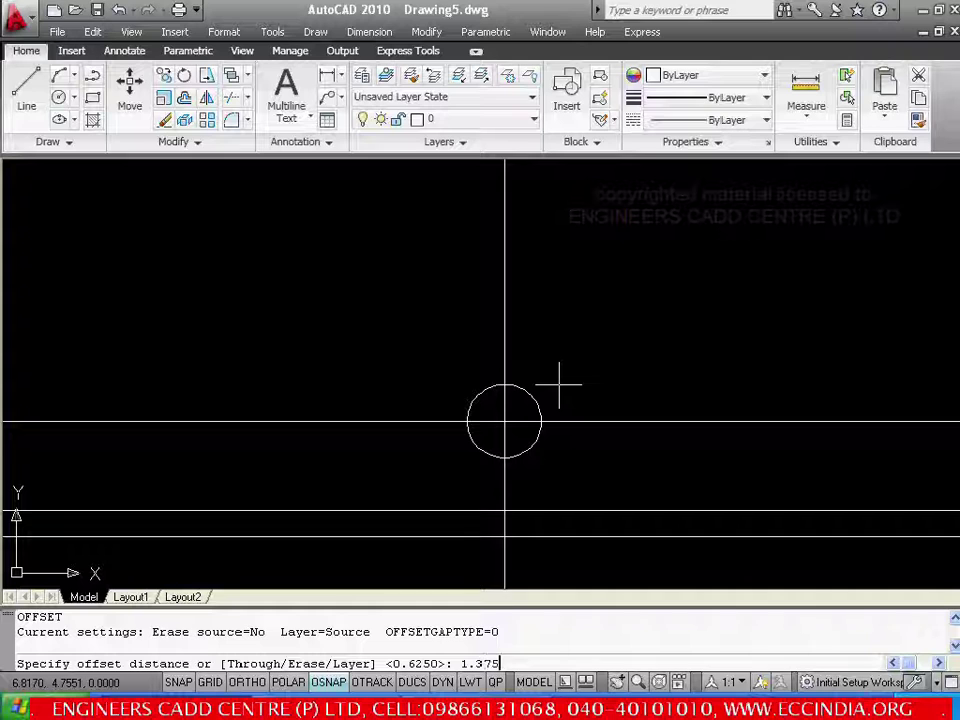
key(Return)
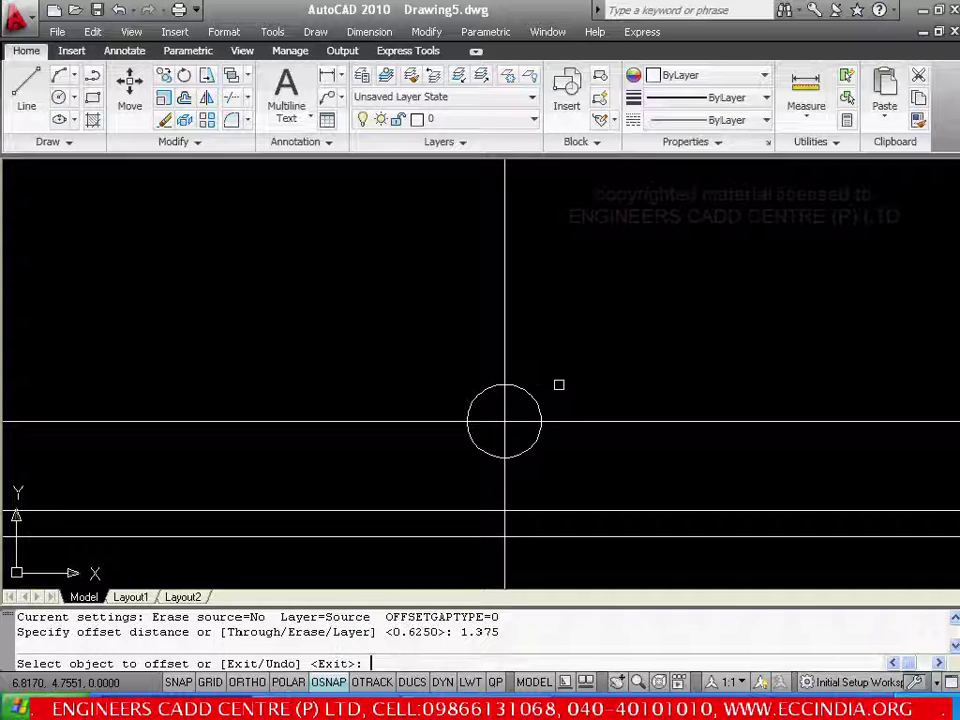
click(503, 290)
click(657, 291)
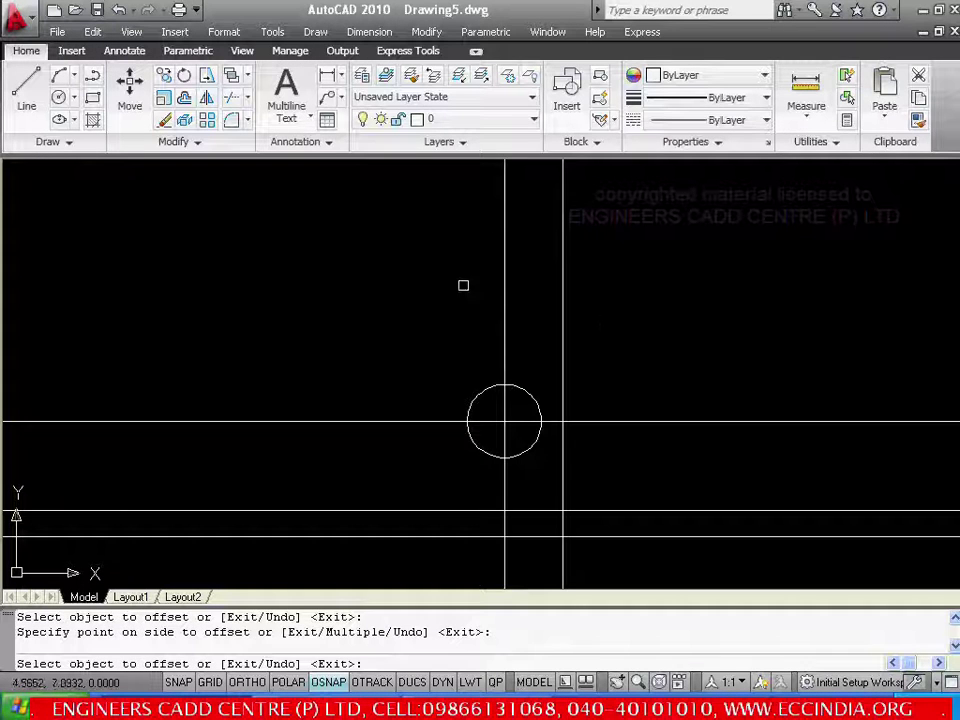
click(503, 268)
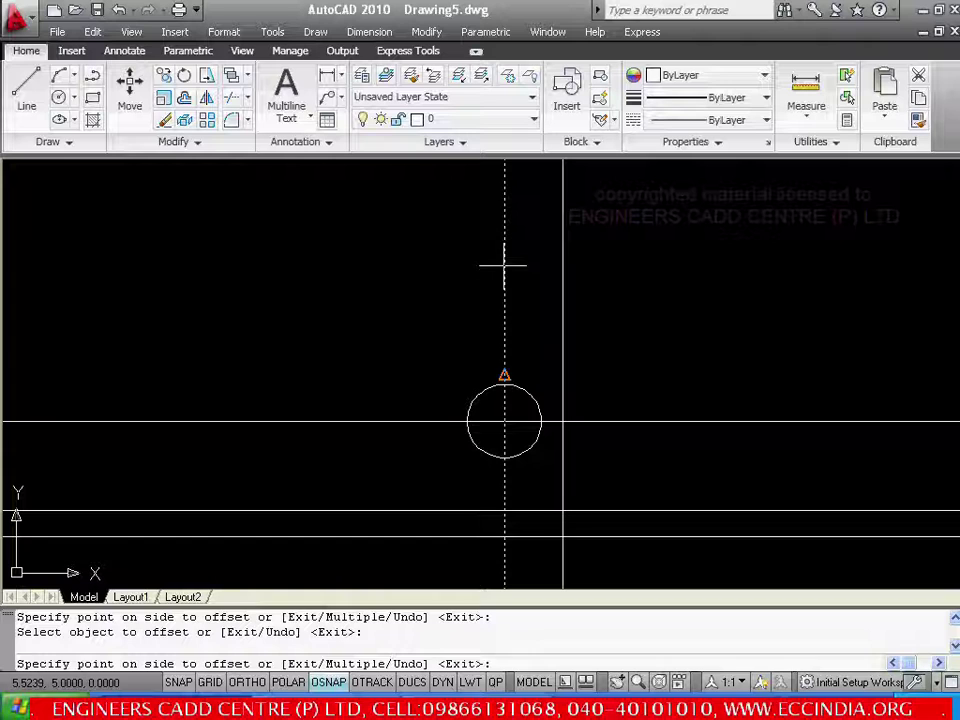
click(411, 292)
key(Escape)
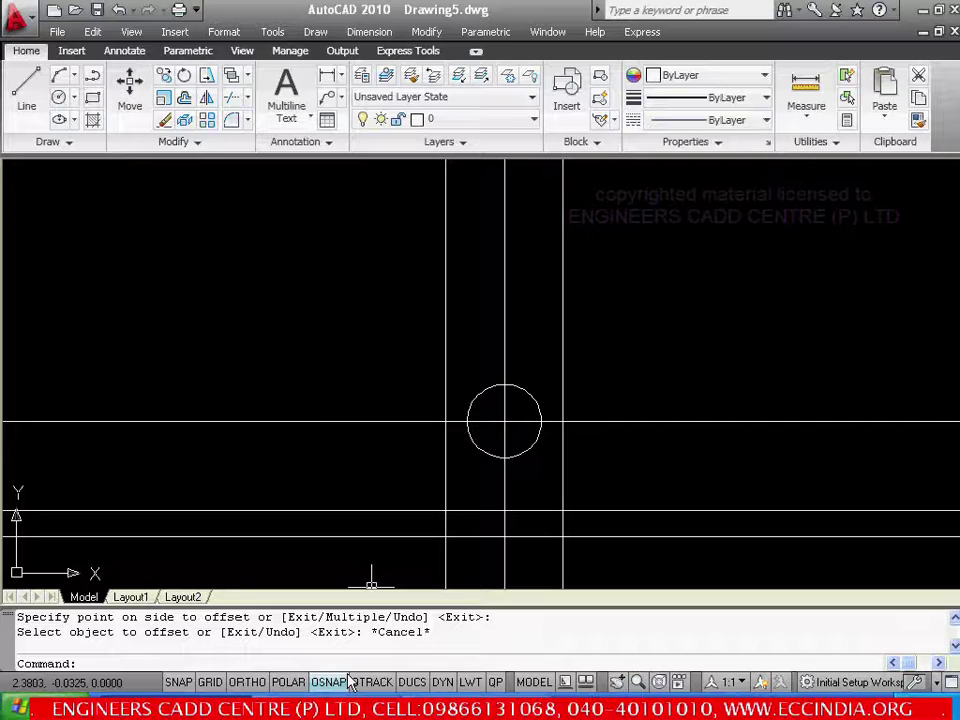
key(alt+Tab)
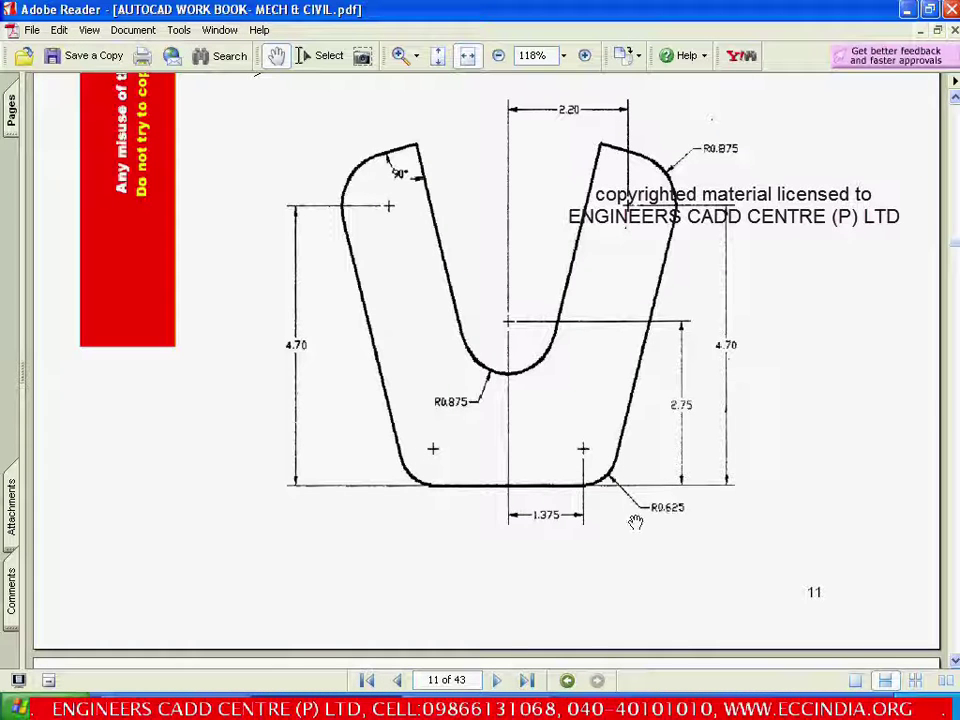
- Draw a 0.625-radius circle where the left offset line meets the lower horizontal line
click(258, 700)
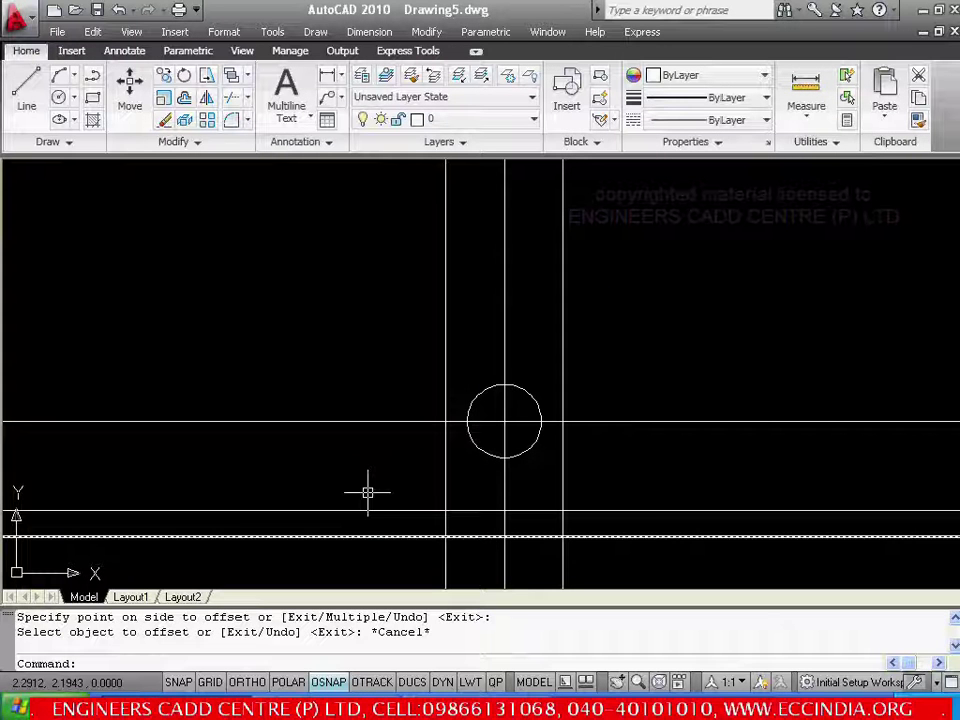
click(316, 32)
mouse_move(354, 289)
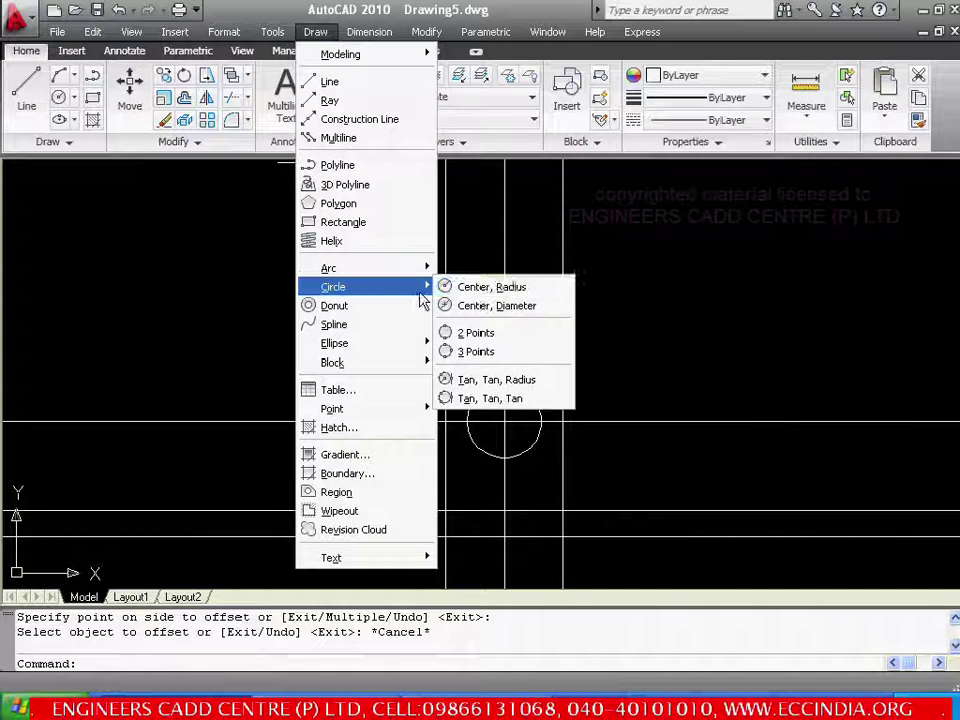
click(476, 294)
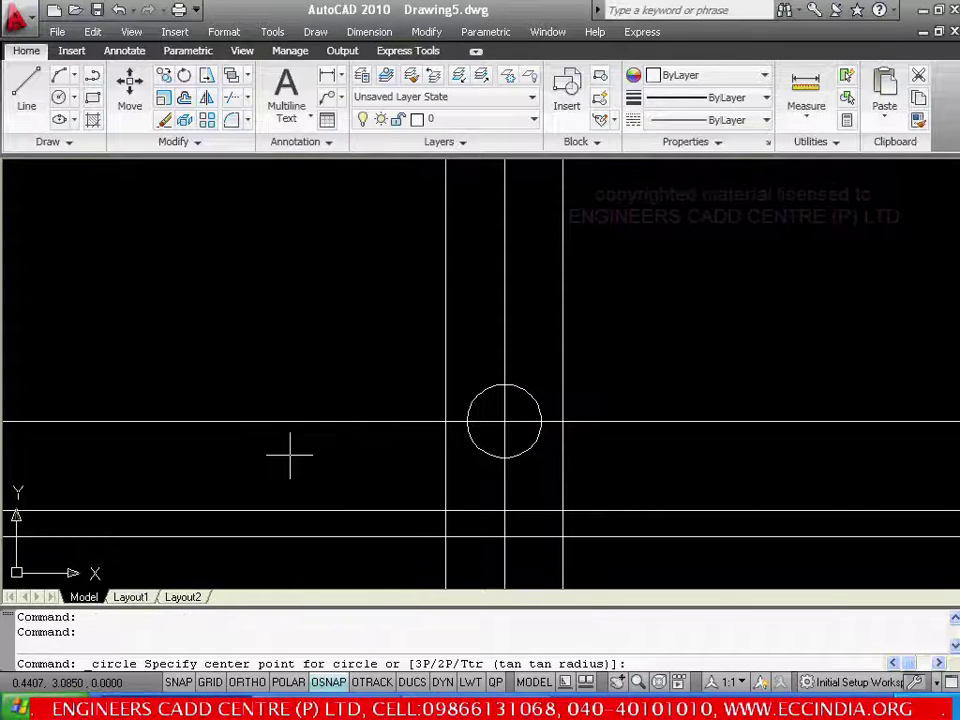
click(444, 510)
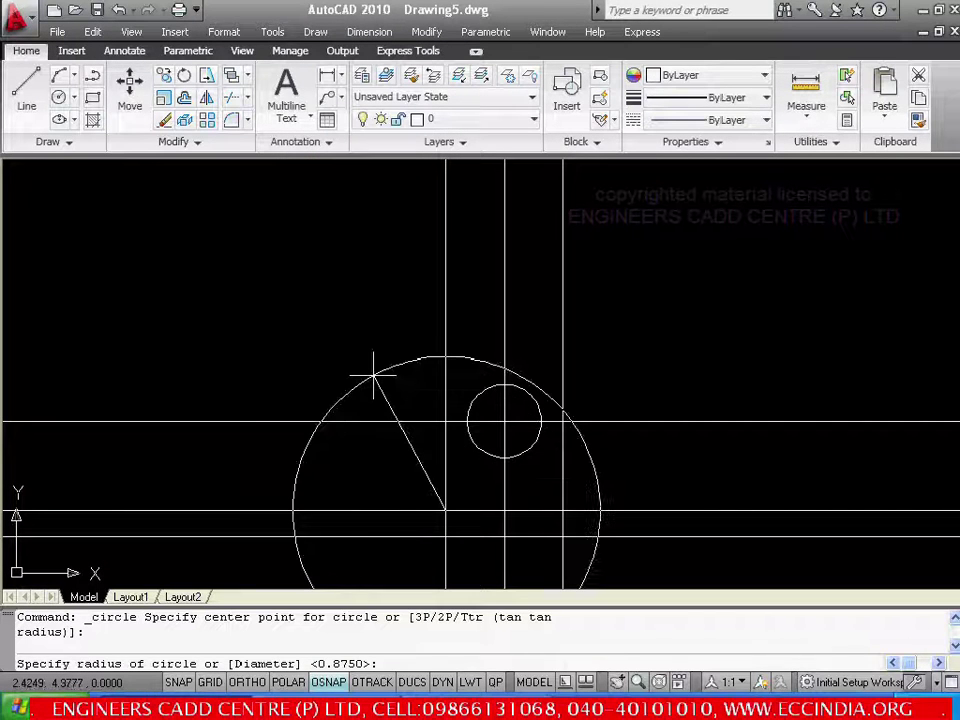
text(.62)
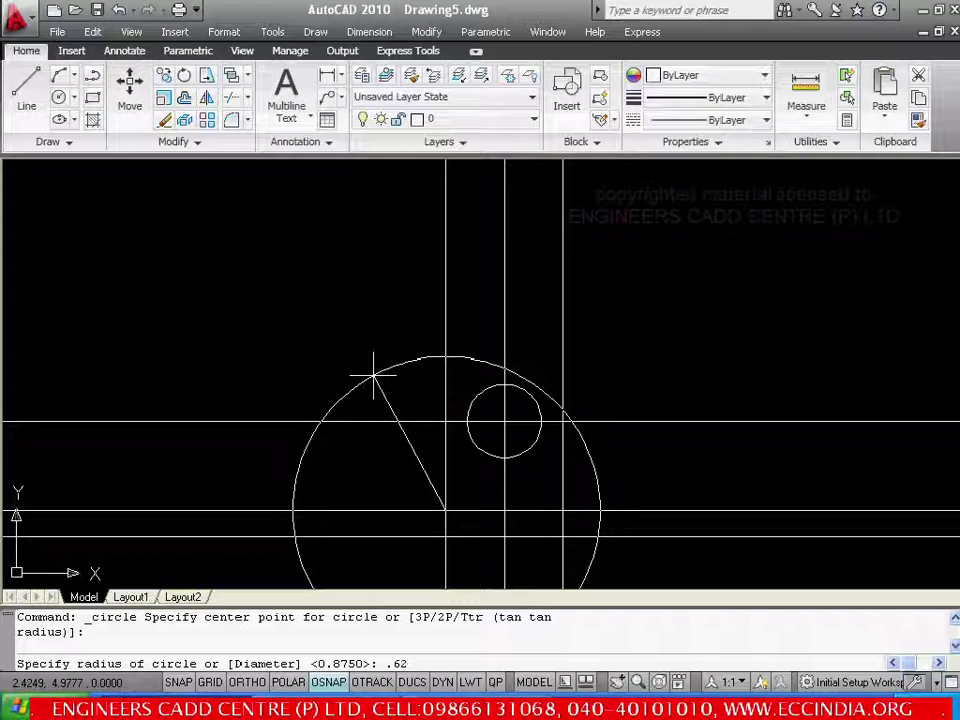
text(5)
key(Return)
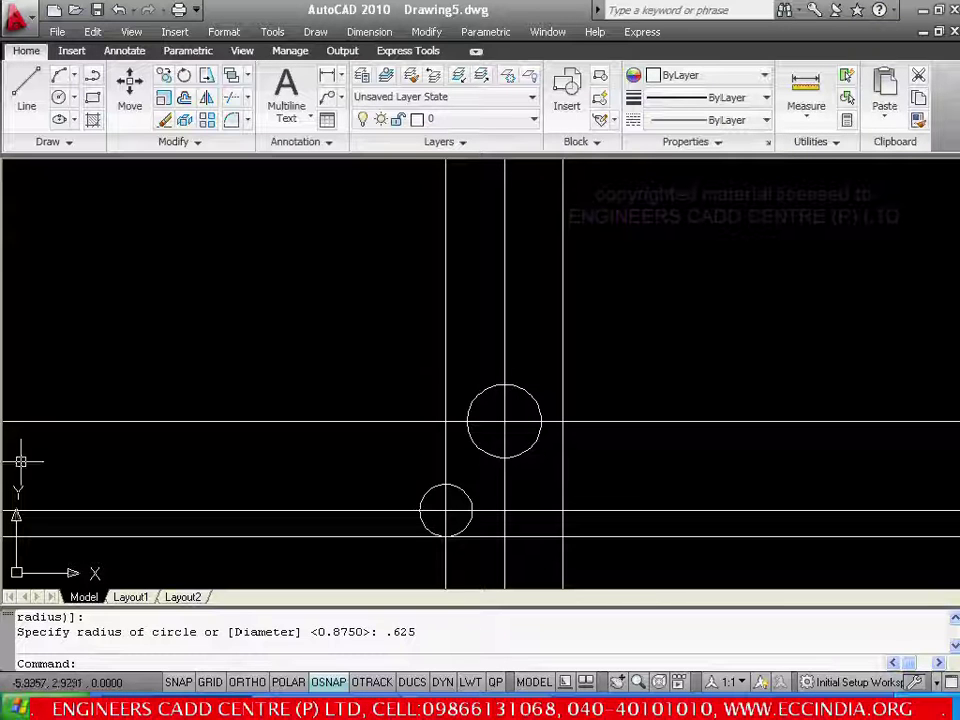
- Draw a matching 0.625-radius circle at the right offset line's lower intersection
click(316, 33)
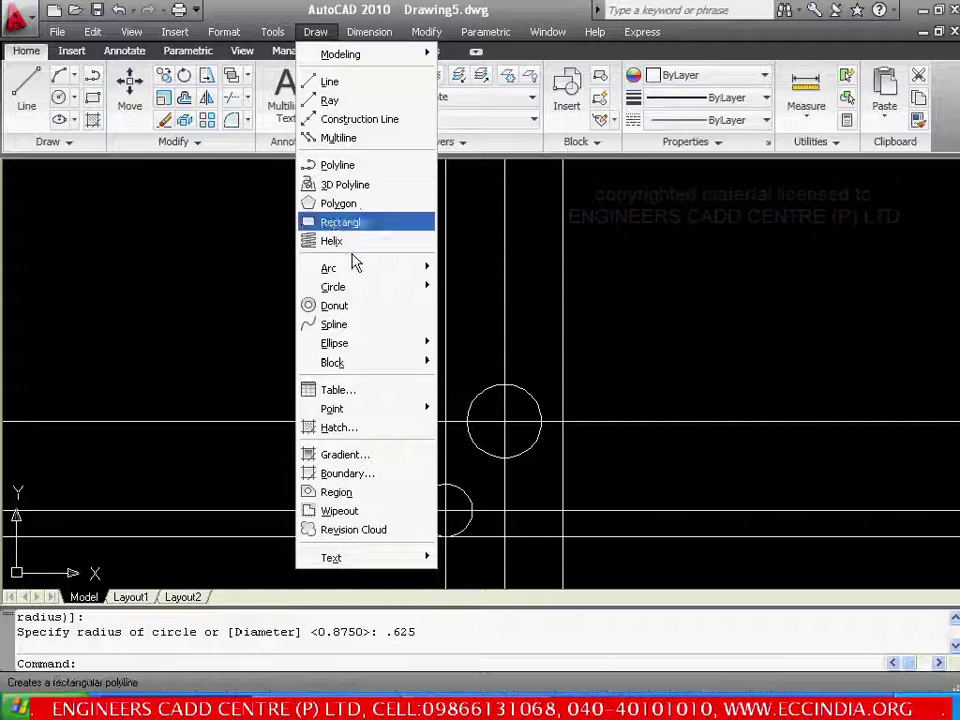
mouse_move(350, 289)
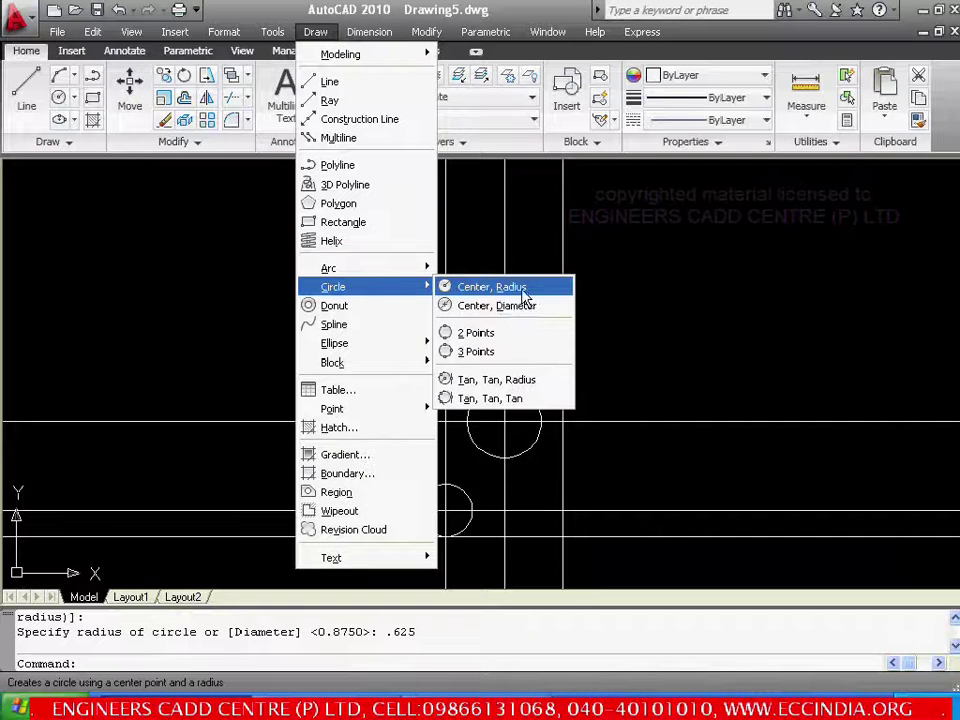
click(520, 290)
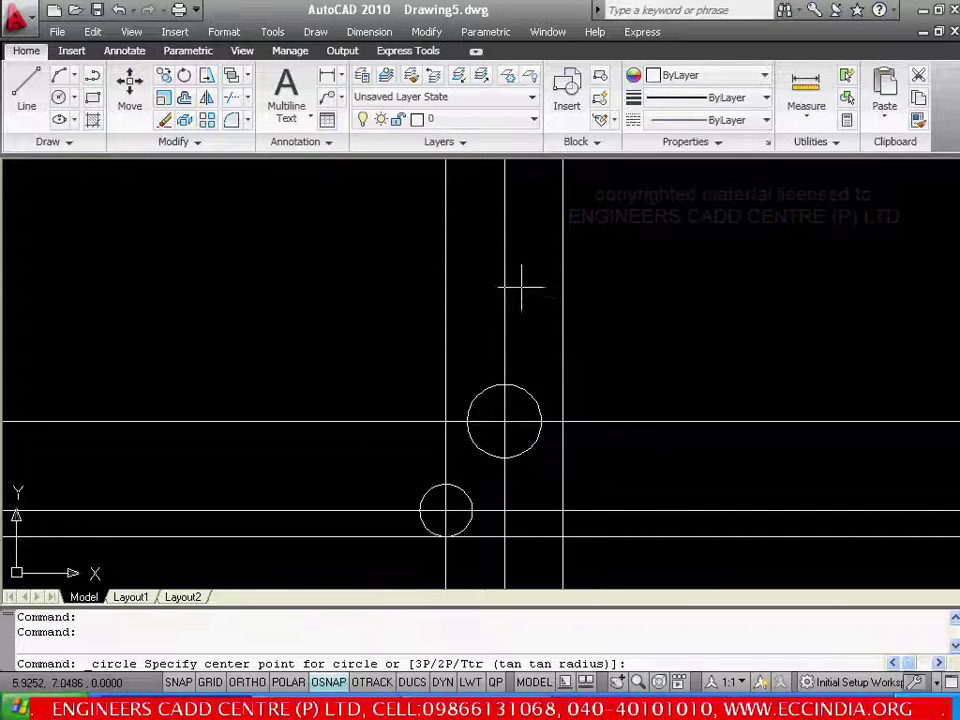
click(563, 511)
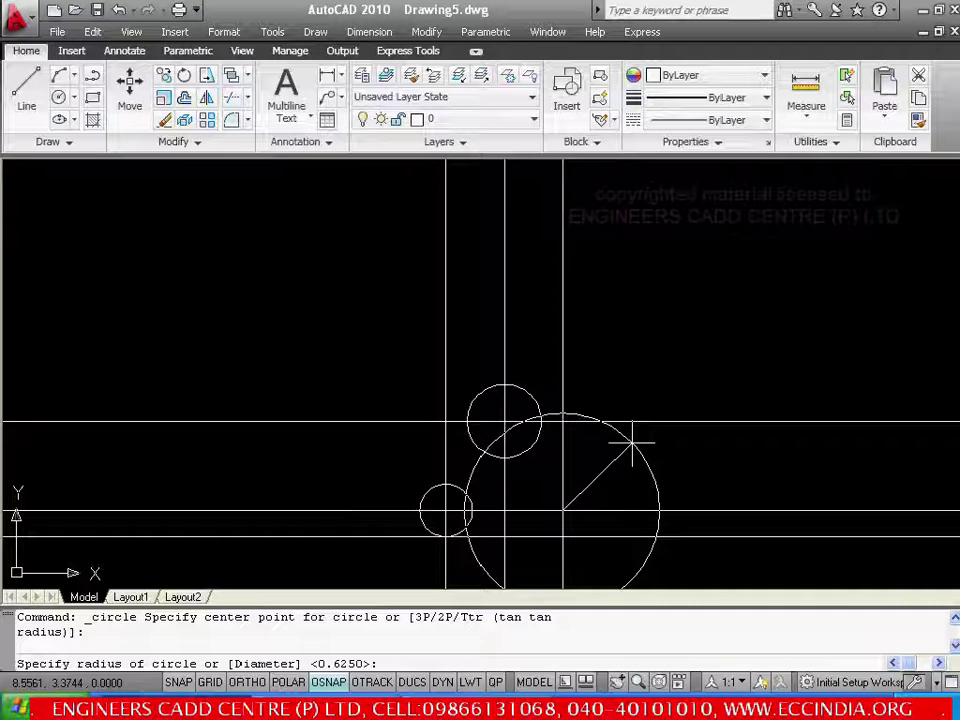
text(.625)
key(Return)
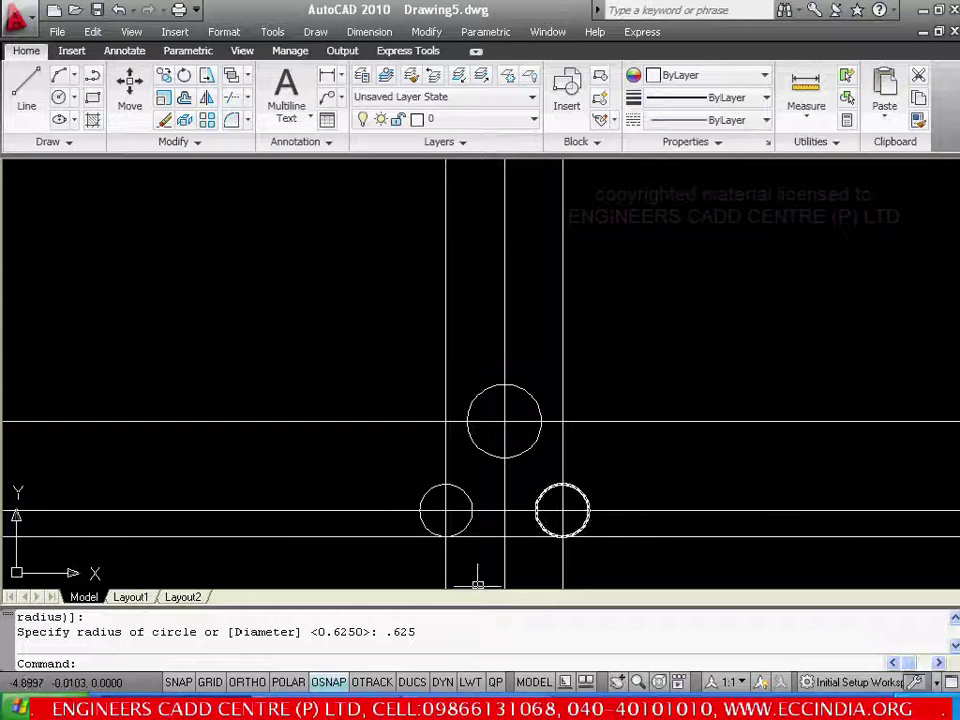
key(alt+Tab)
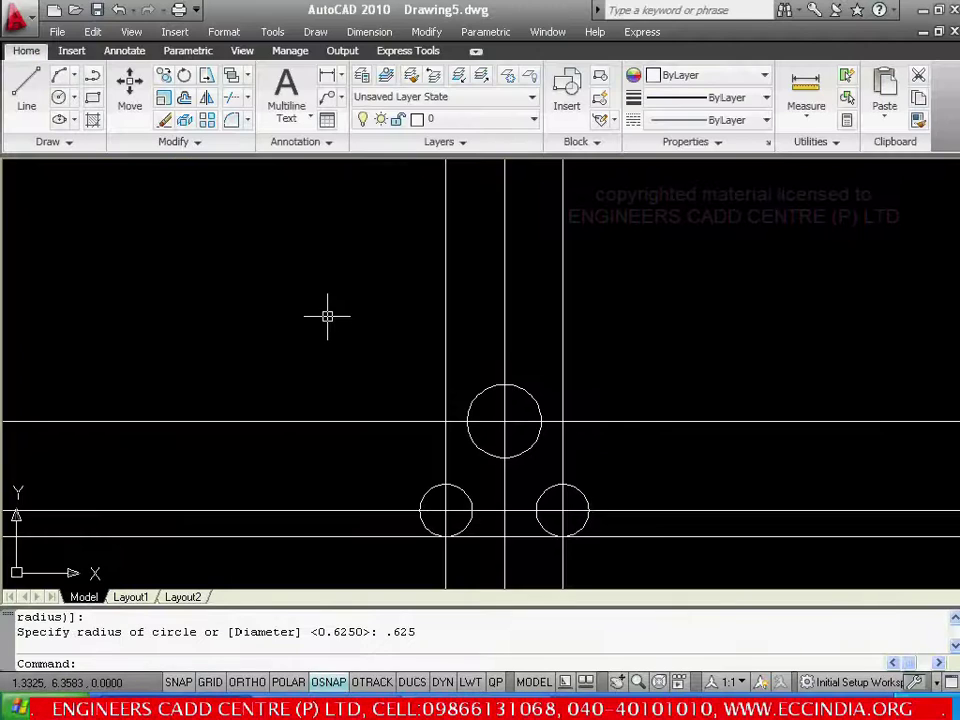
- Offset the bottom base line 4.7 upward to mark the bracket's top height
key(Return)
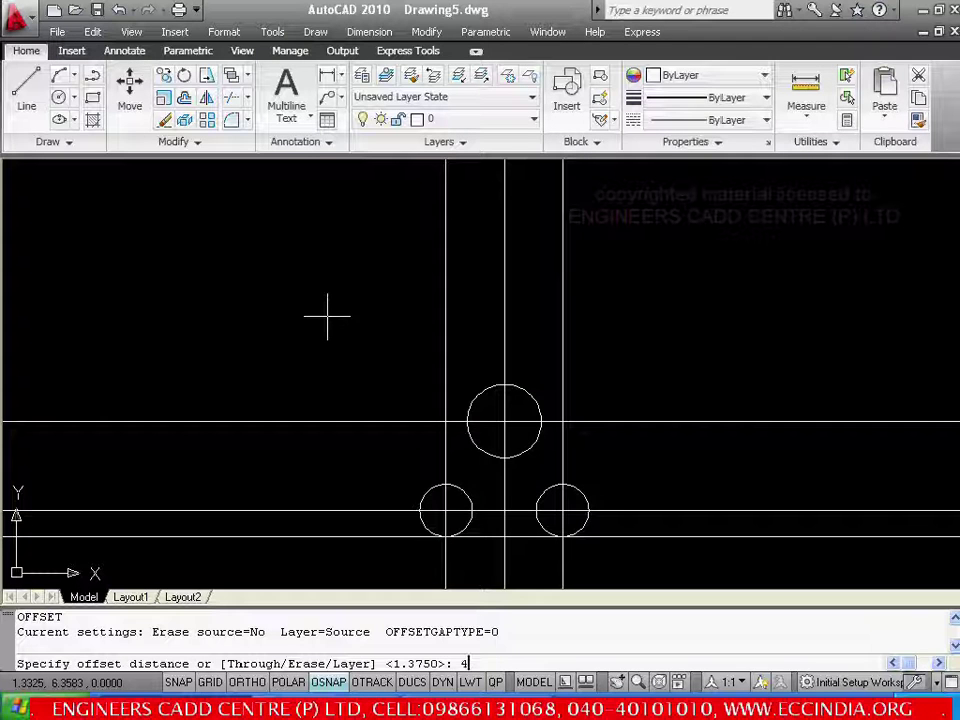
text(4.7)
key(Return)
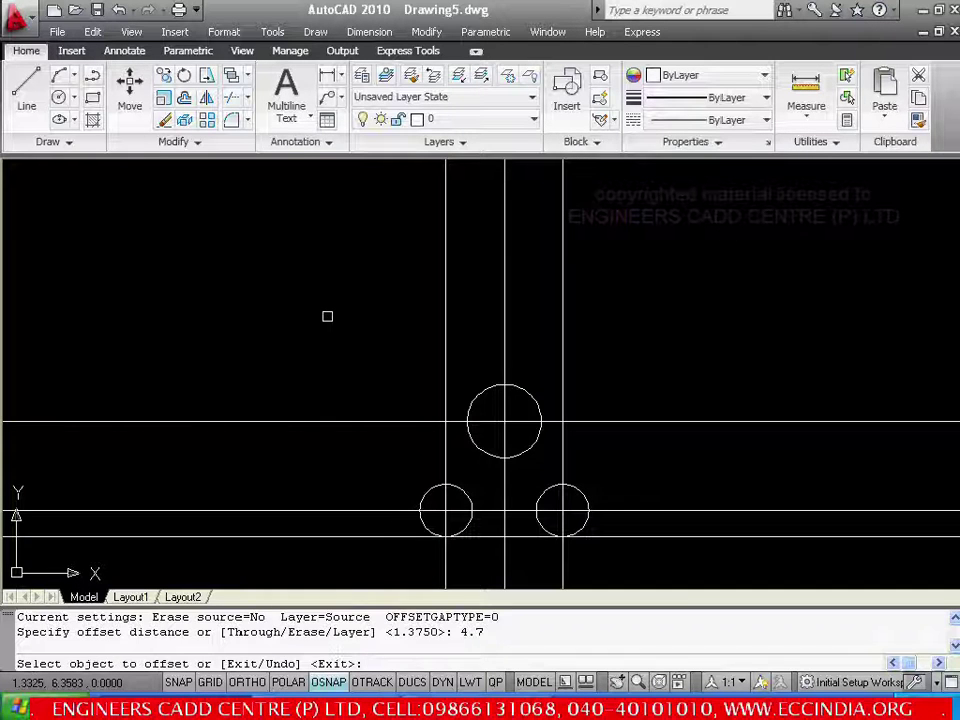
click(705, 537)
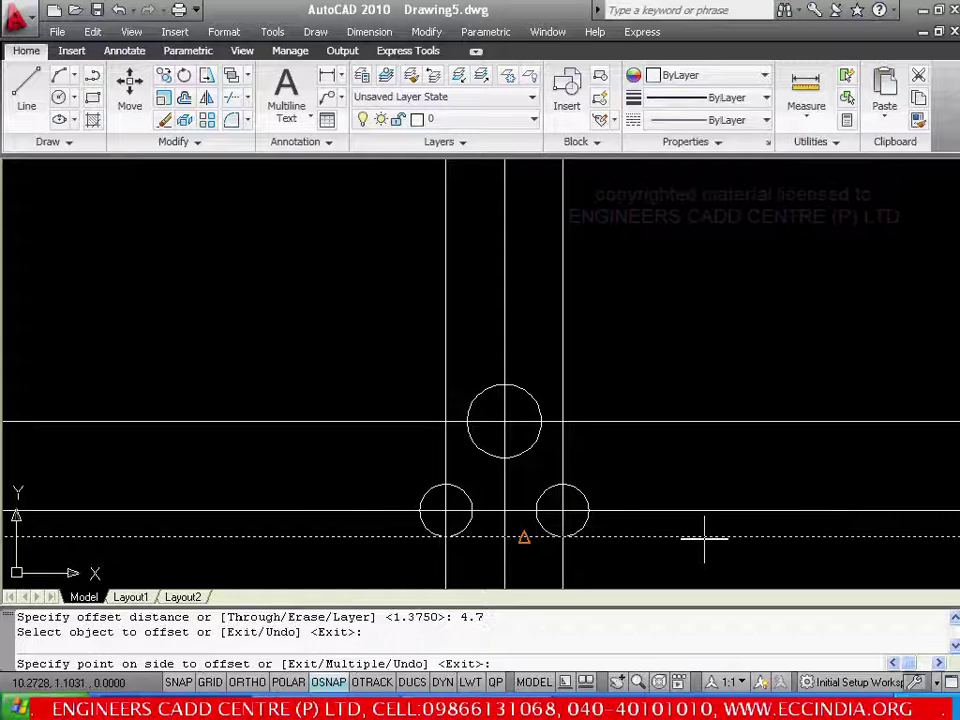
click(735, 325)
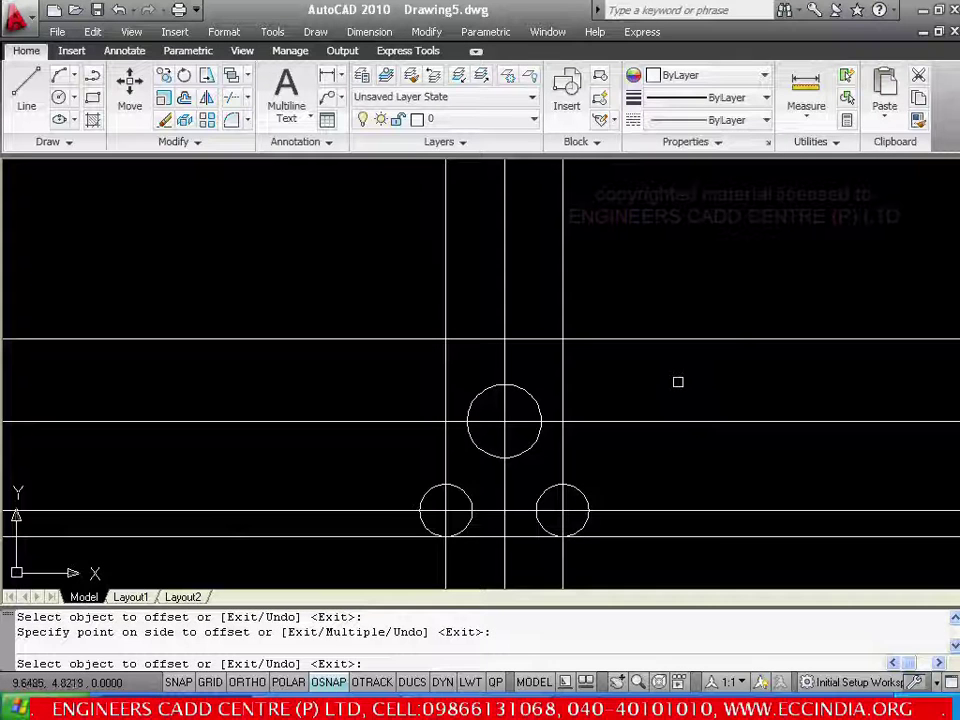
key(Escape)
- Restart OFFSET and read the 2.20 spacing from the workbook drawing
text(o)
key(Return)
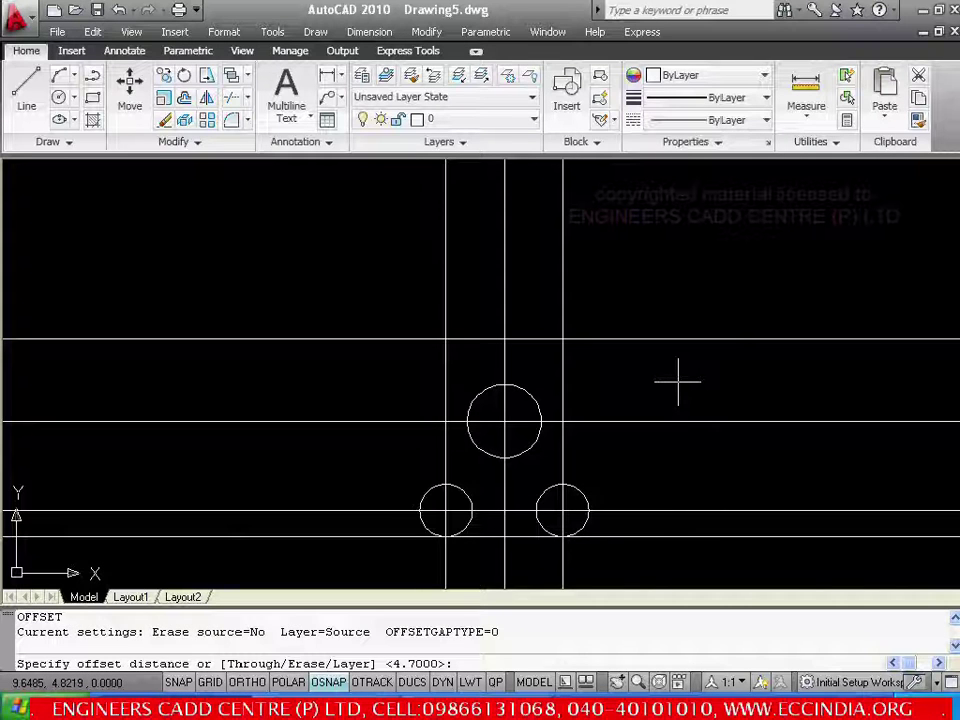
key(alt+Tab)
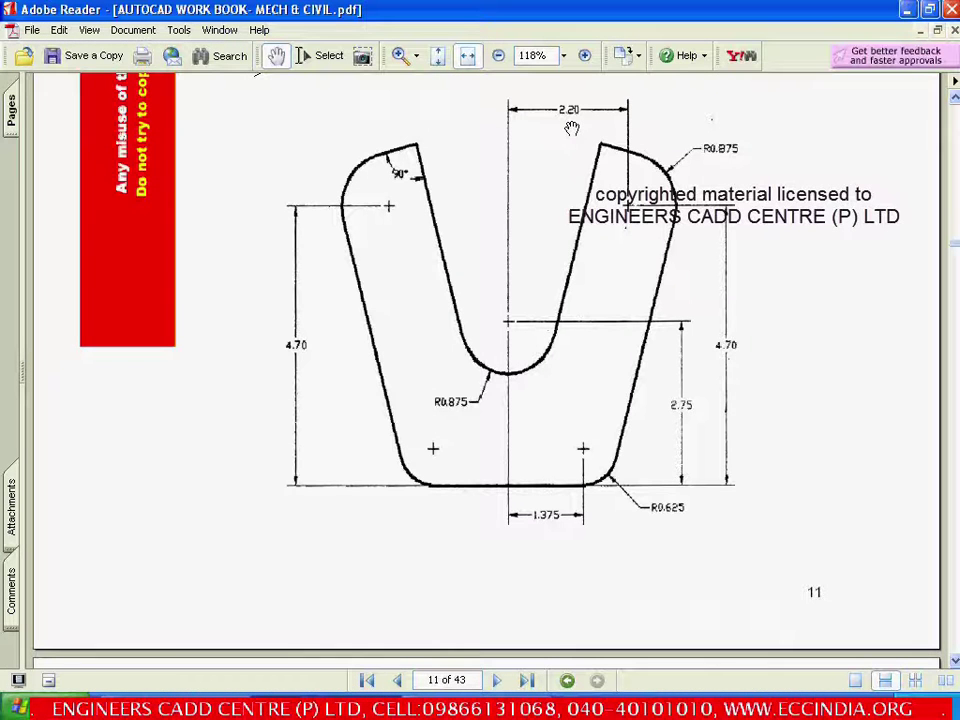
key(alt+Tab)
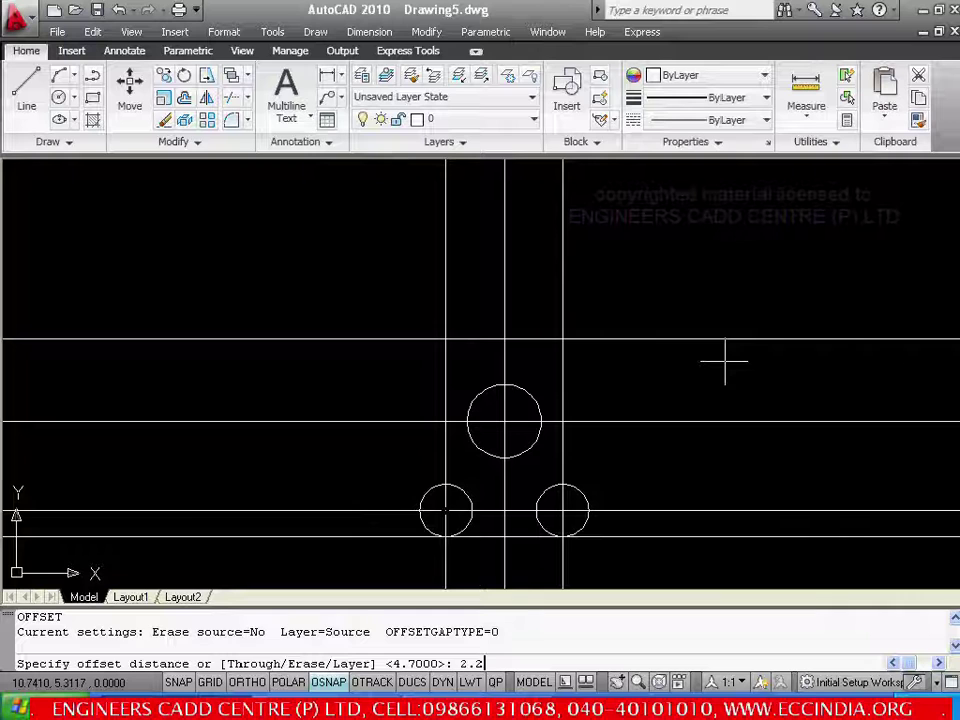
- Offset the centre vertical line 2.2 to the right and to the left
text(2.2)
key(Return)
click(504, 264)
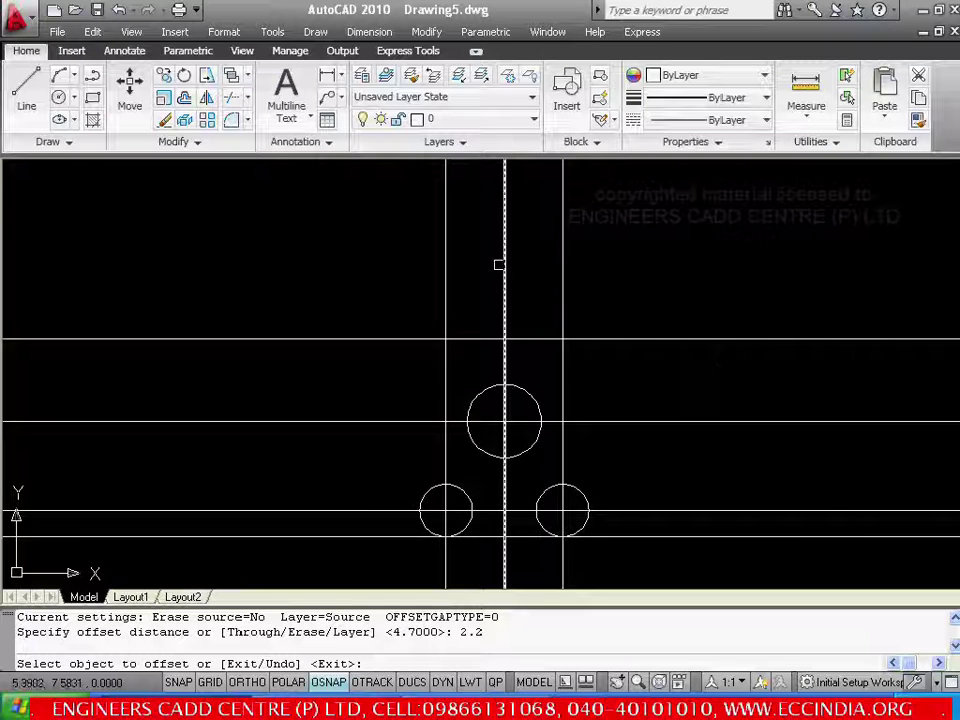
click(744, 256)
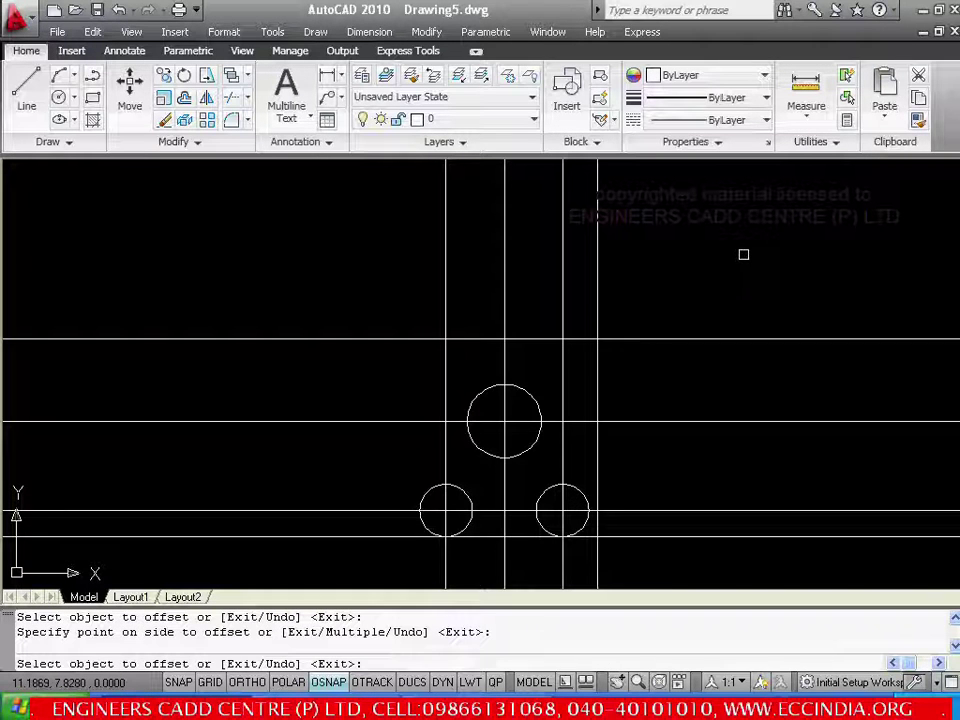
click(562, 285)
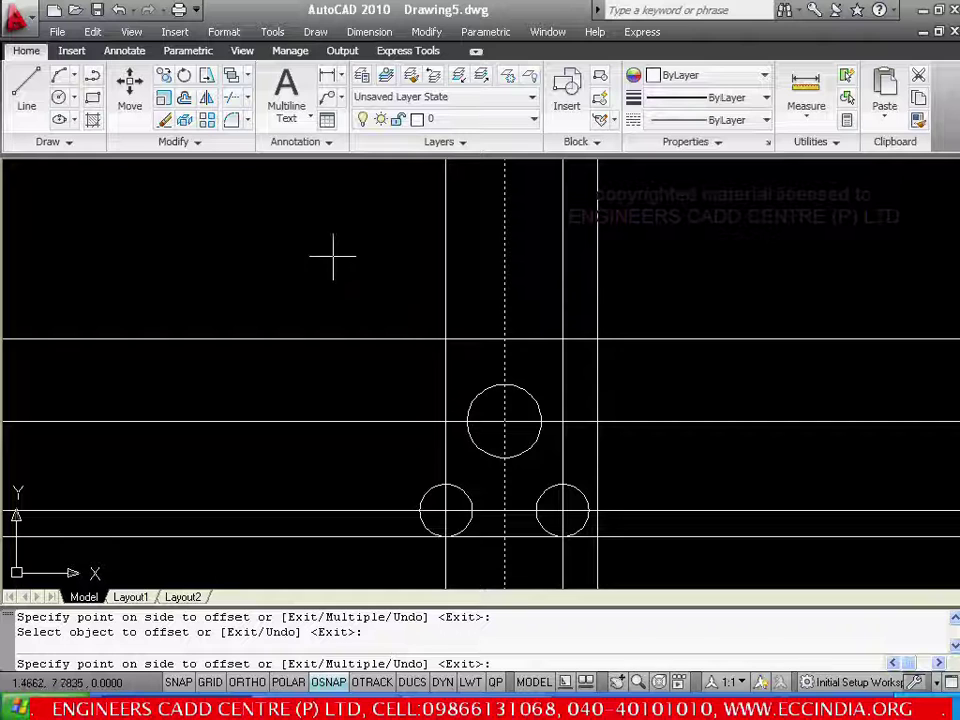
click(332, 255)
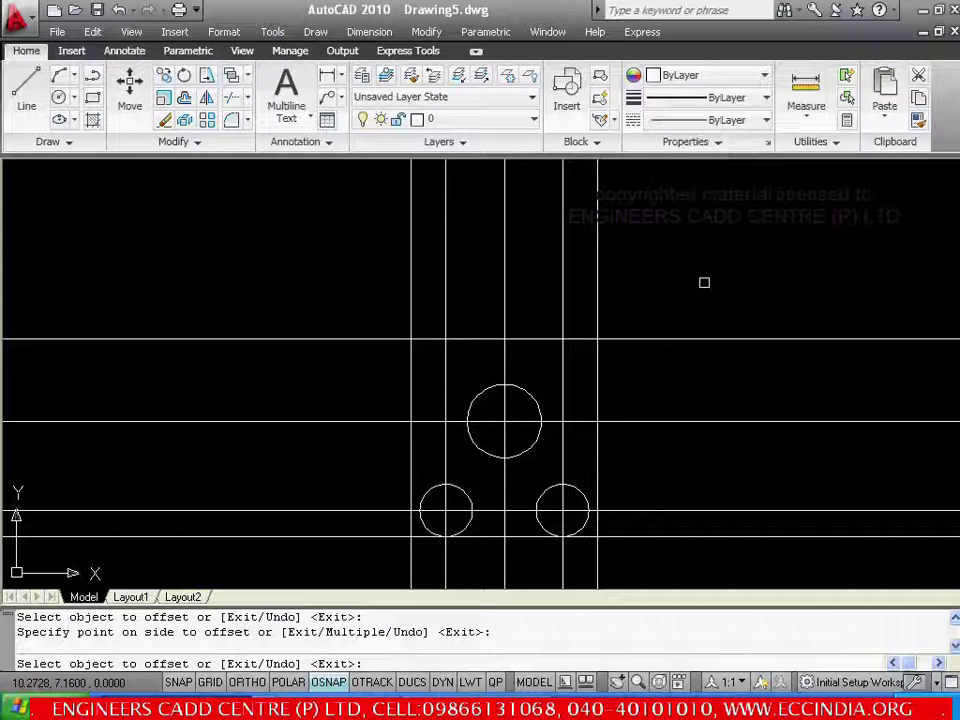
key(Escape)
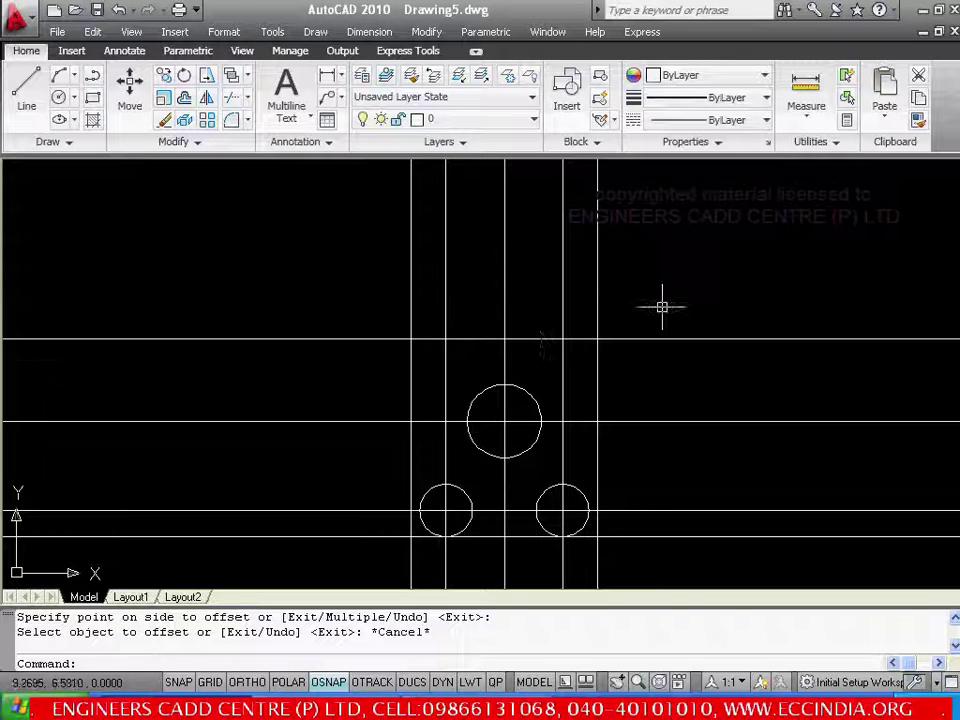
- Draw R0.875 circles at the left and right vertical-line intersections on the 4.7 top line
click(322, 34)
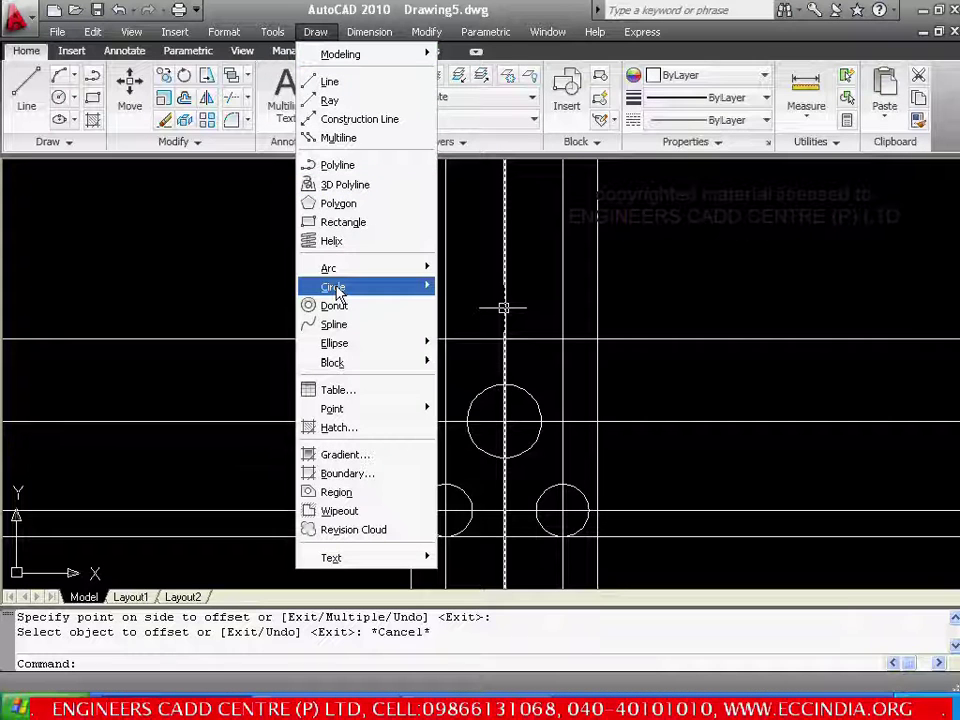
mouse_move(336, 289)
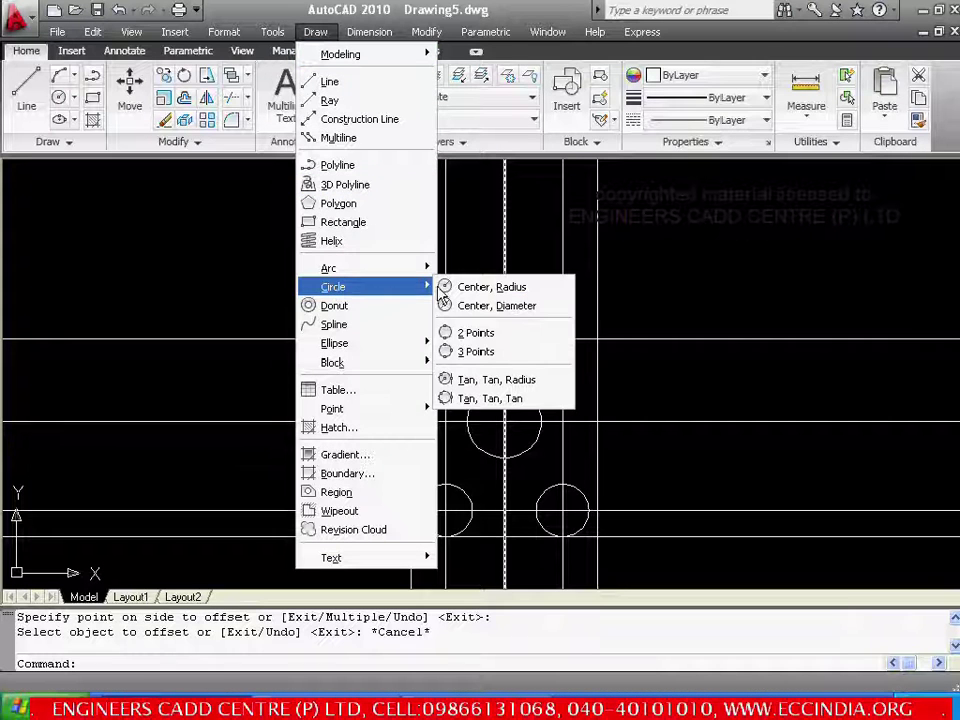
click(490, 287)
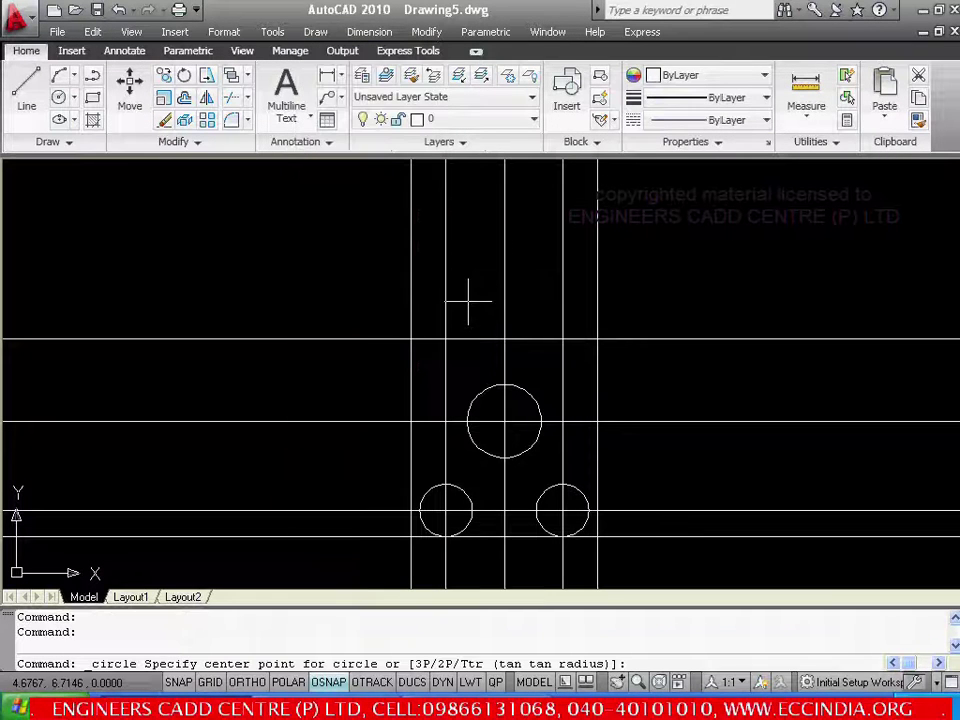
click(410, 338)
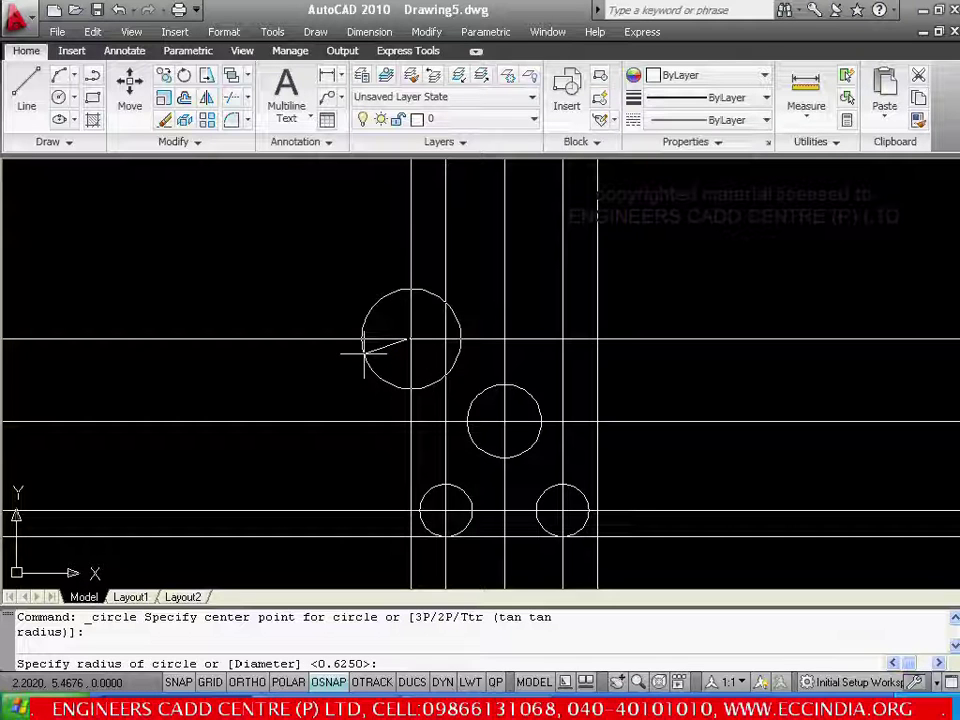
text(.87)
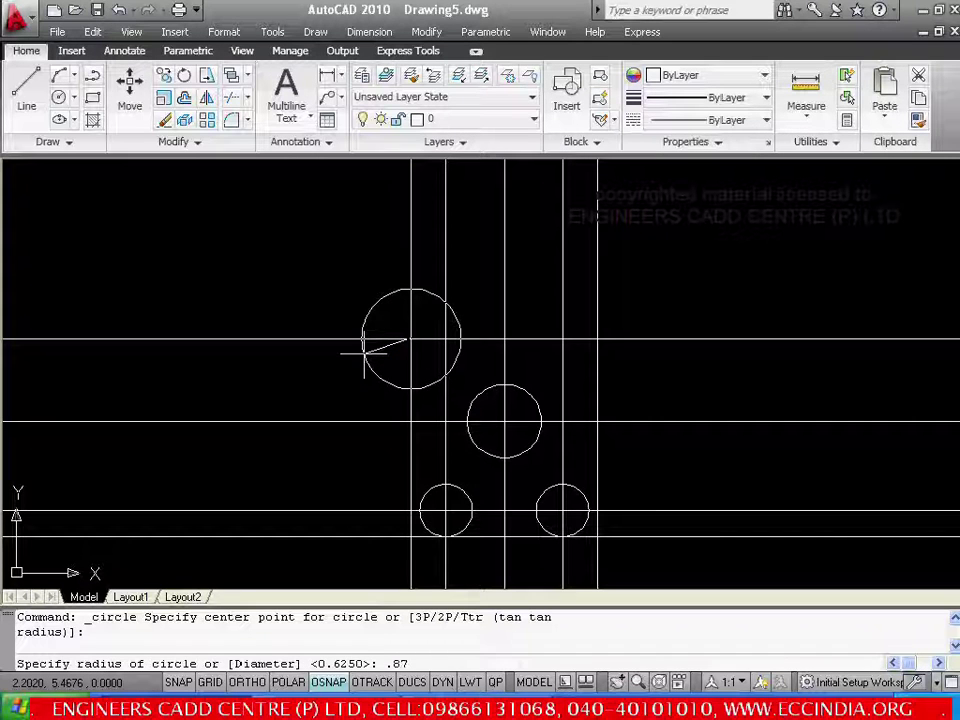
text(5)
key(Return)
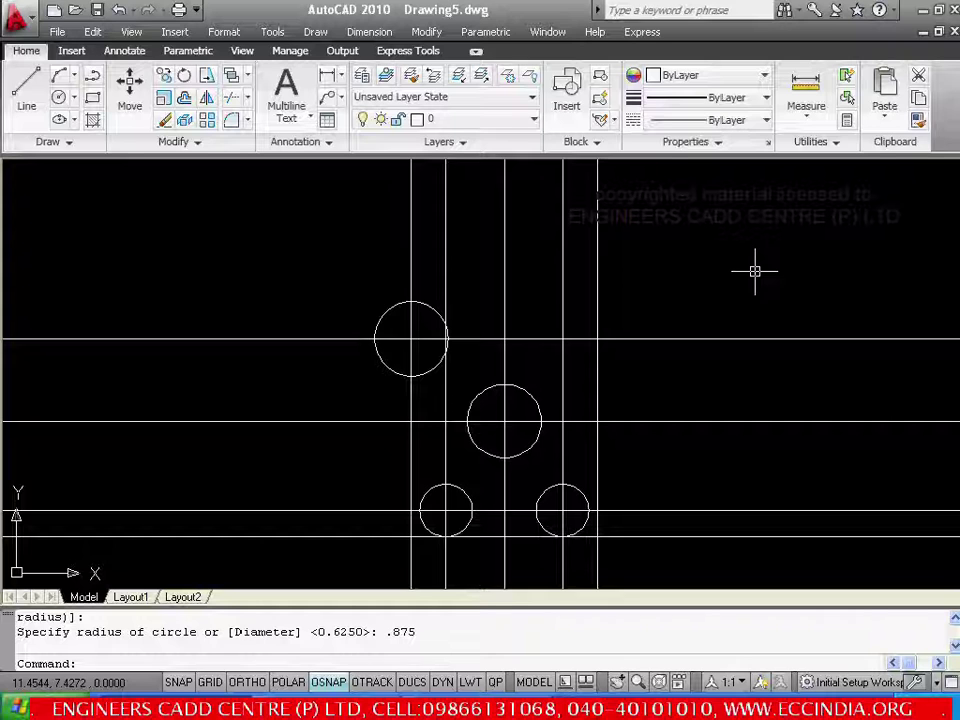
click(316, 33)
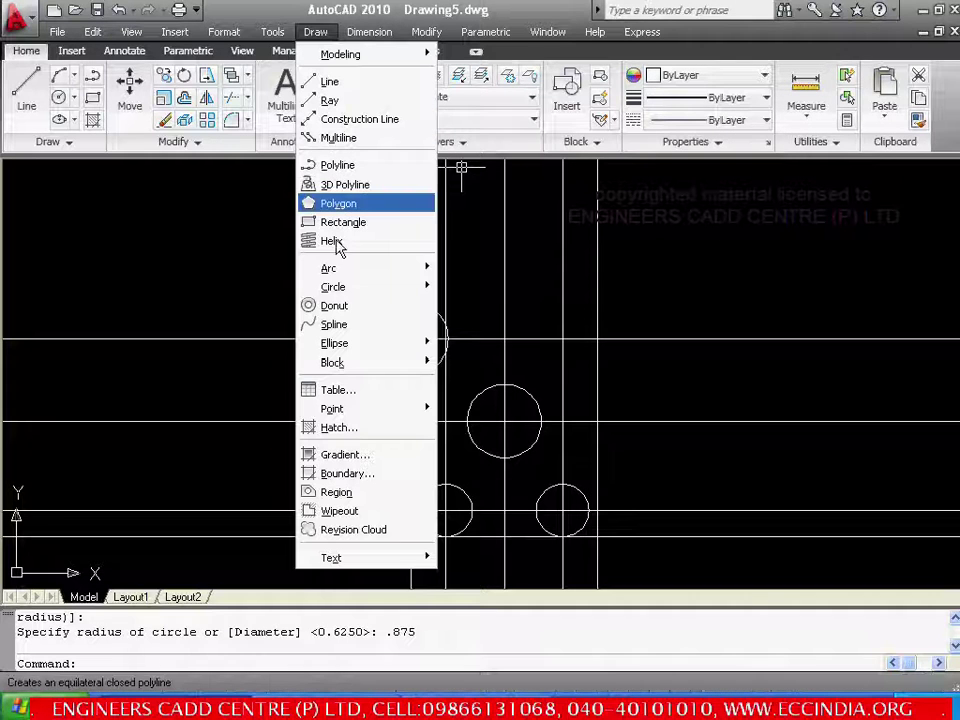
mouse_move(340, 290)
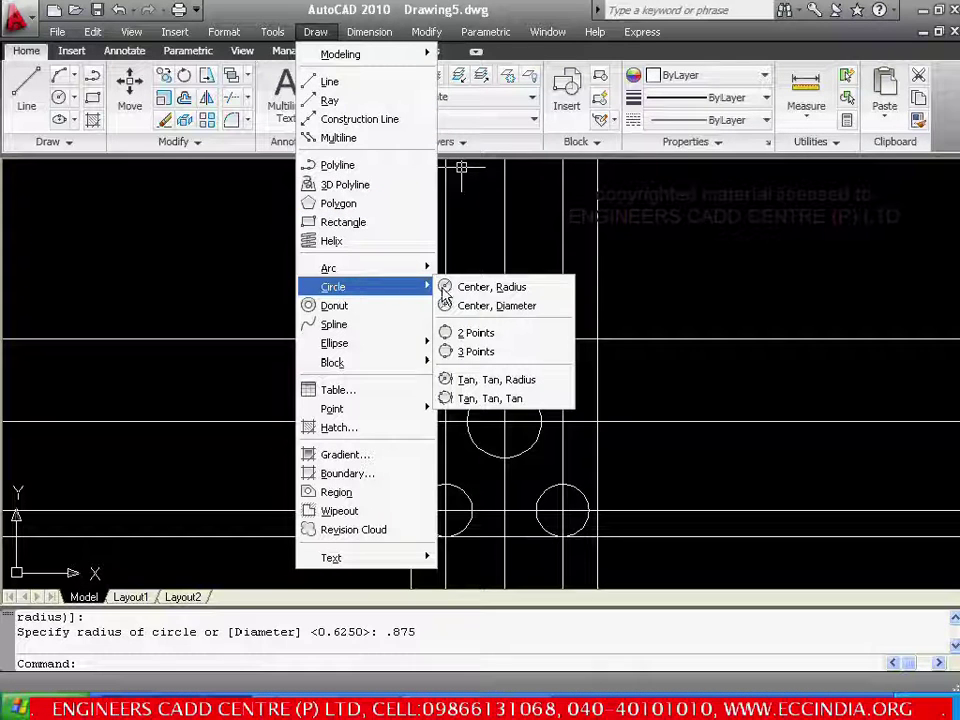
click(474, 293)
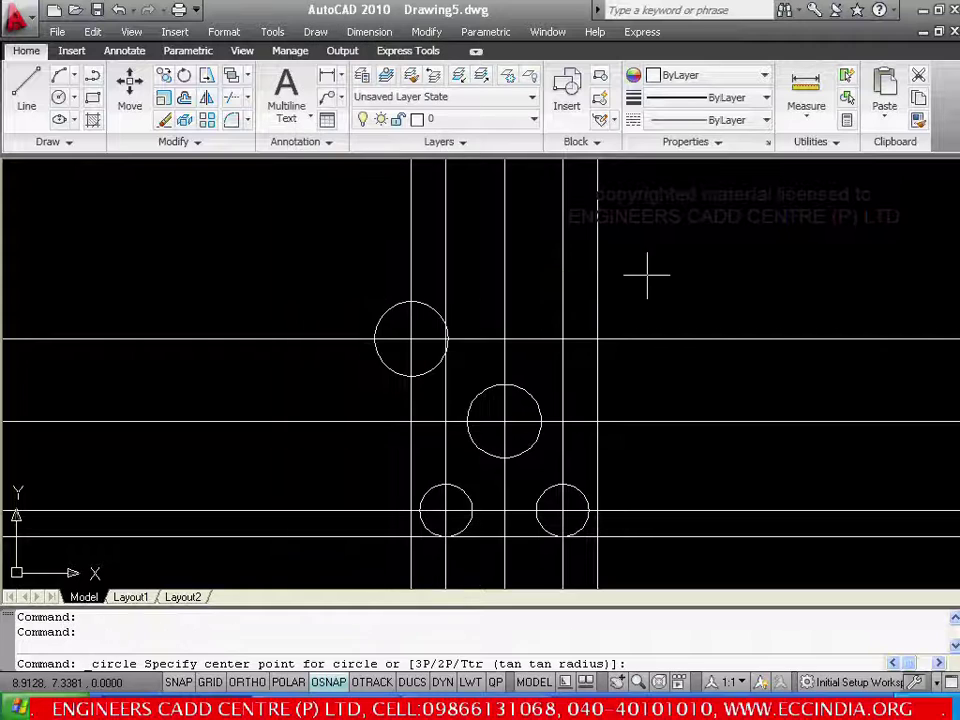
click(597, 338)
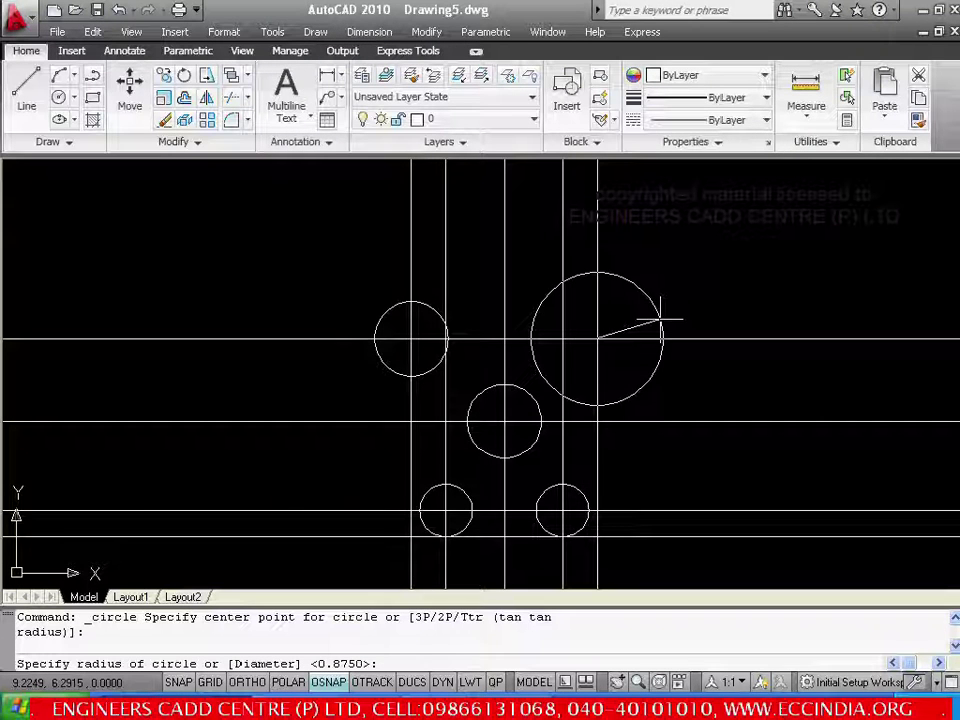
text(.875)
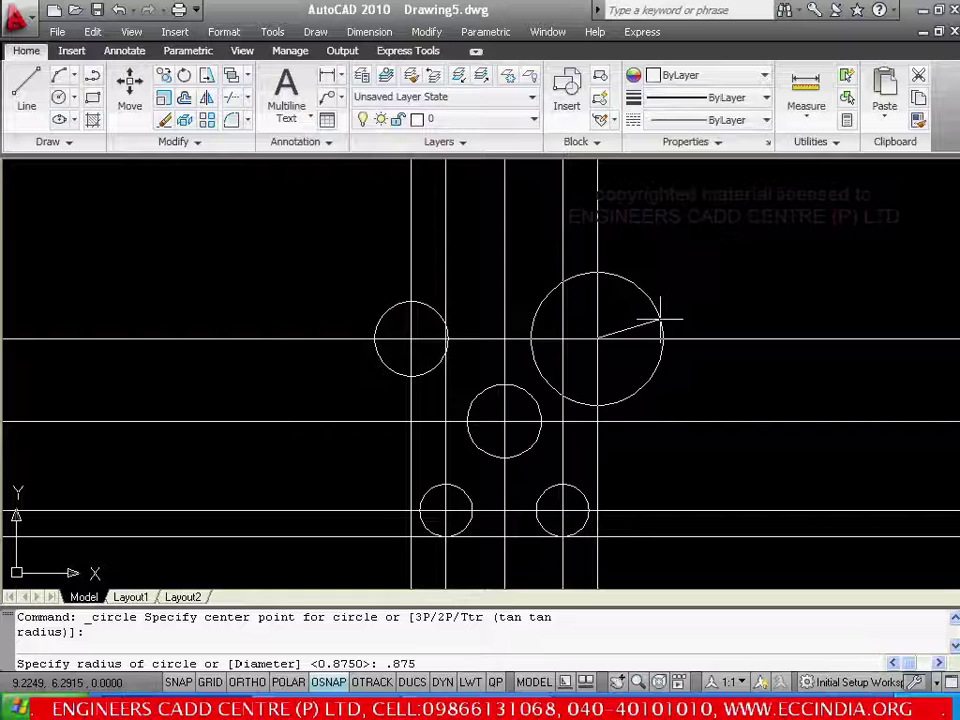
key(Return)
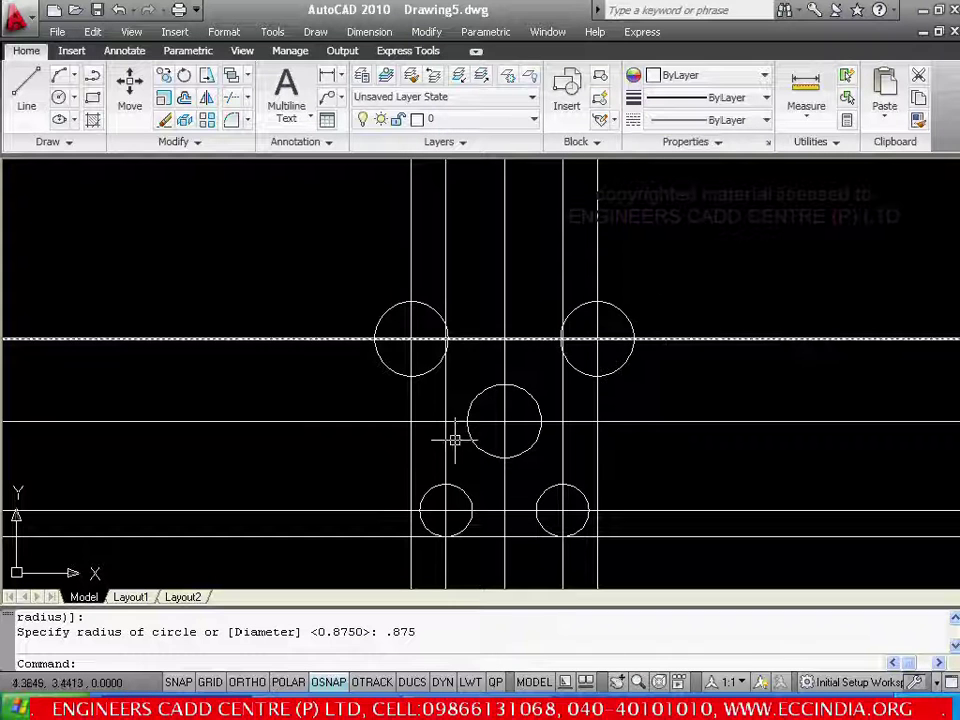
key(alt+Tab)
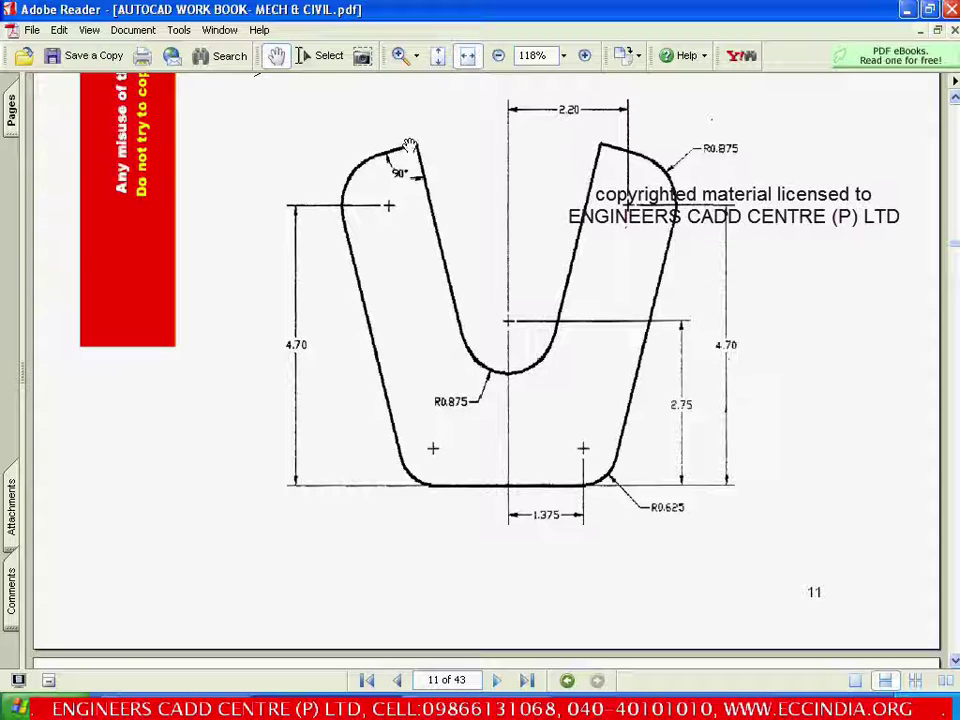
- Erase the horizontal, then the vertical construction lines with crossing windows, leaving the five circles
key(alt+Tab)
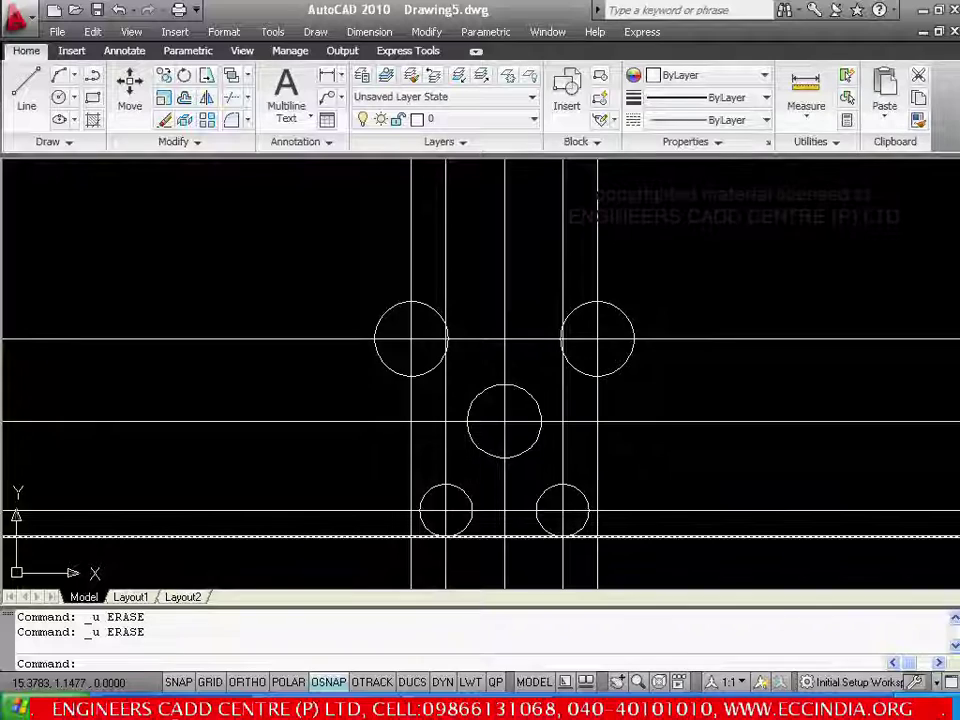
click(297, 284)
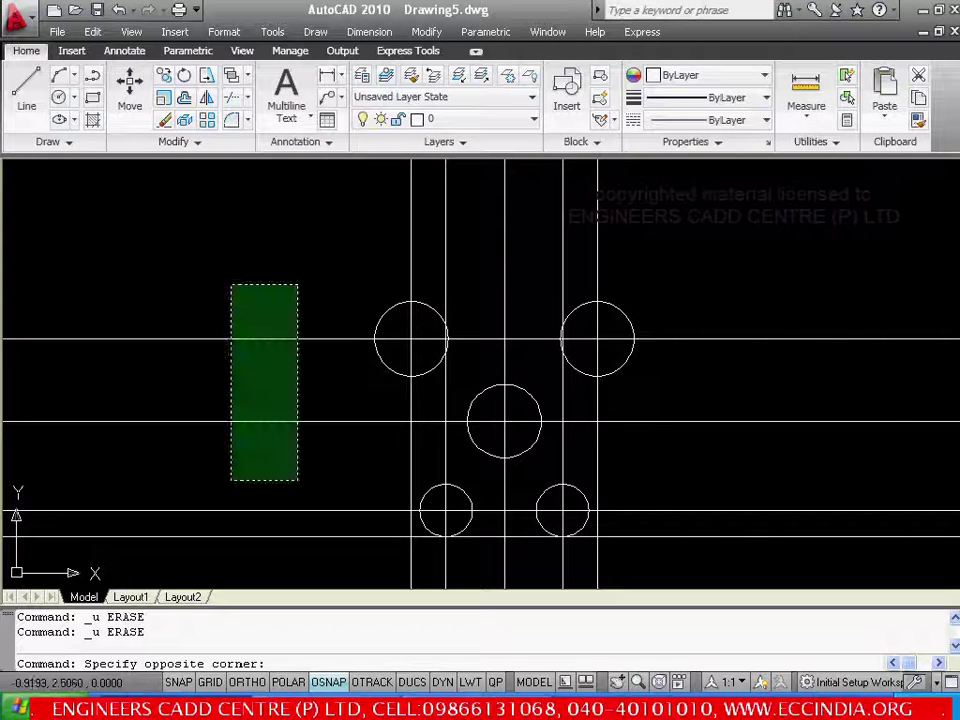
click(210, 561)
key(Delete)
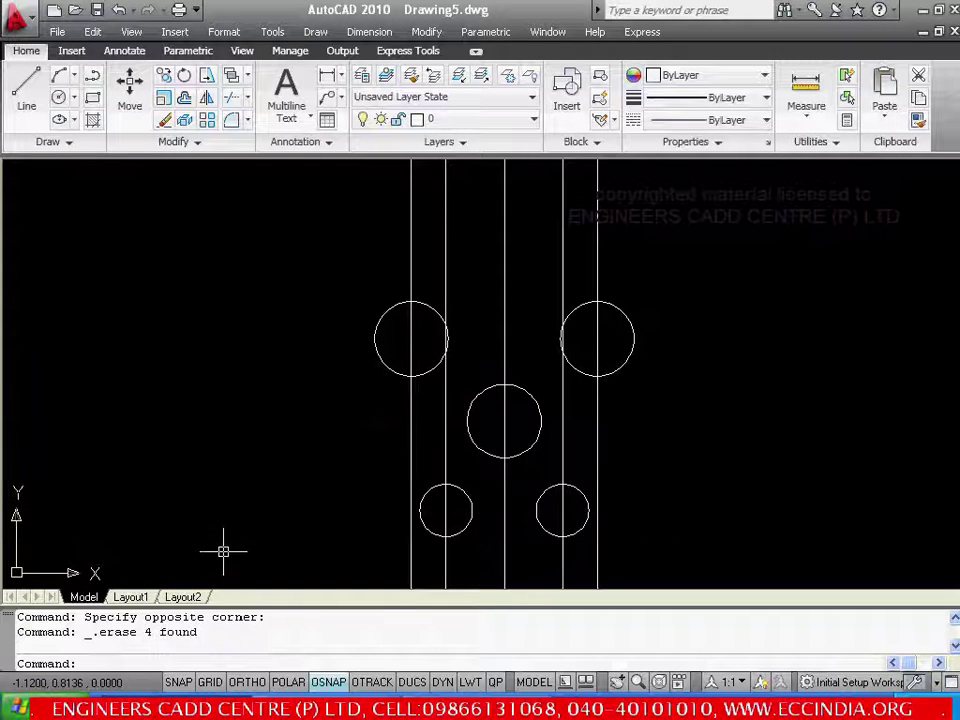
click(662, 221)
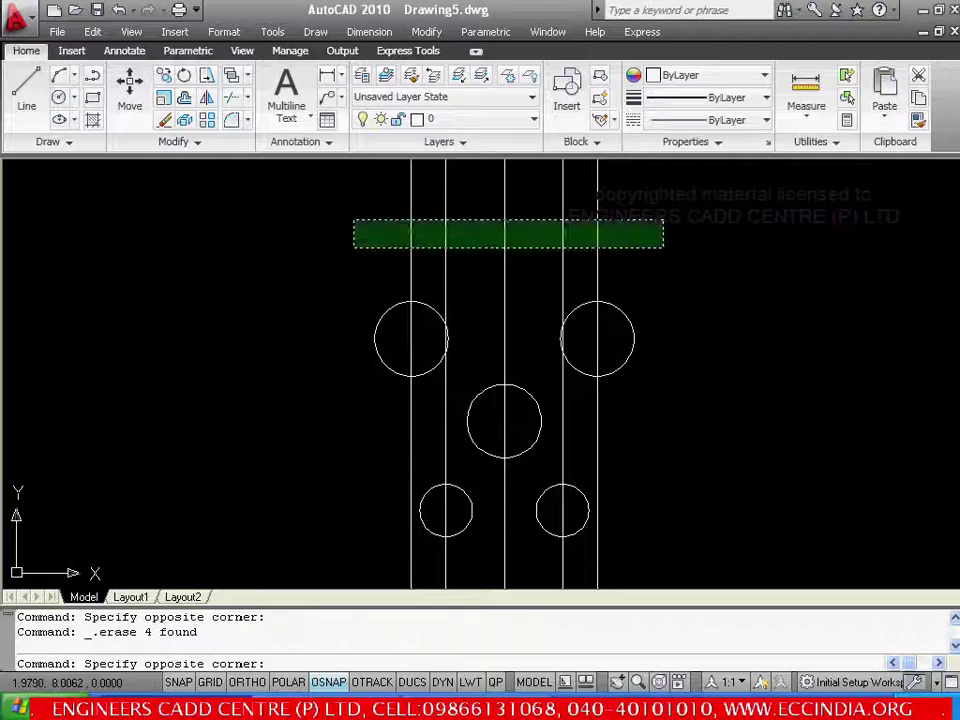
click(353, 247)
key(Delete)
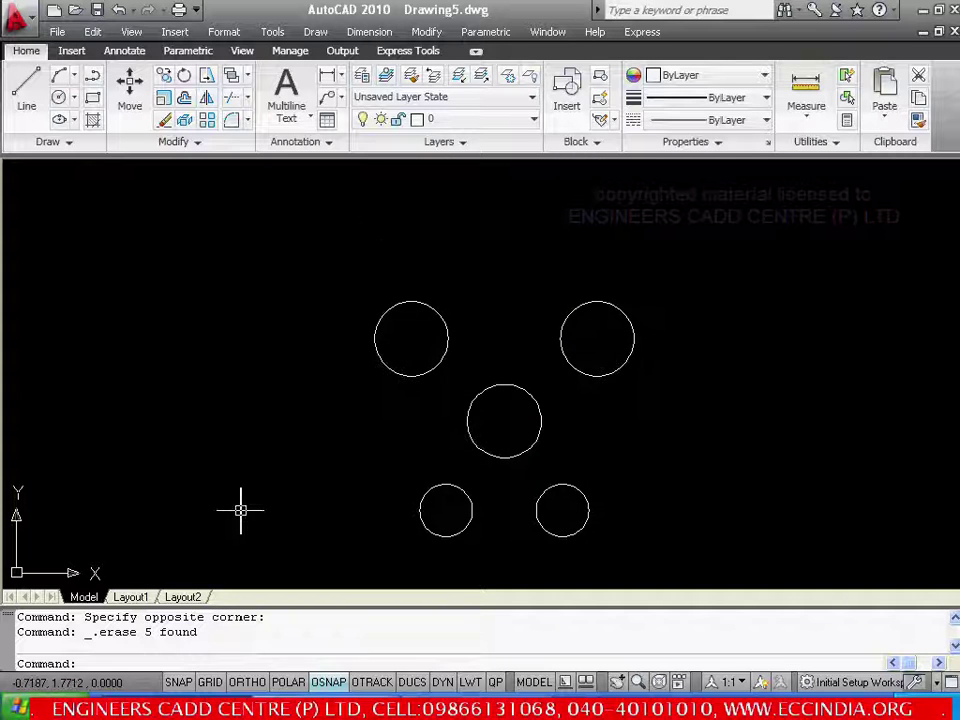
key(alt+Tab)
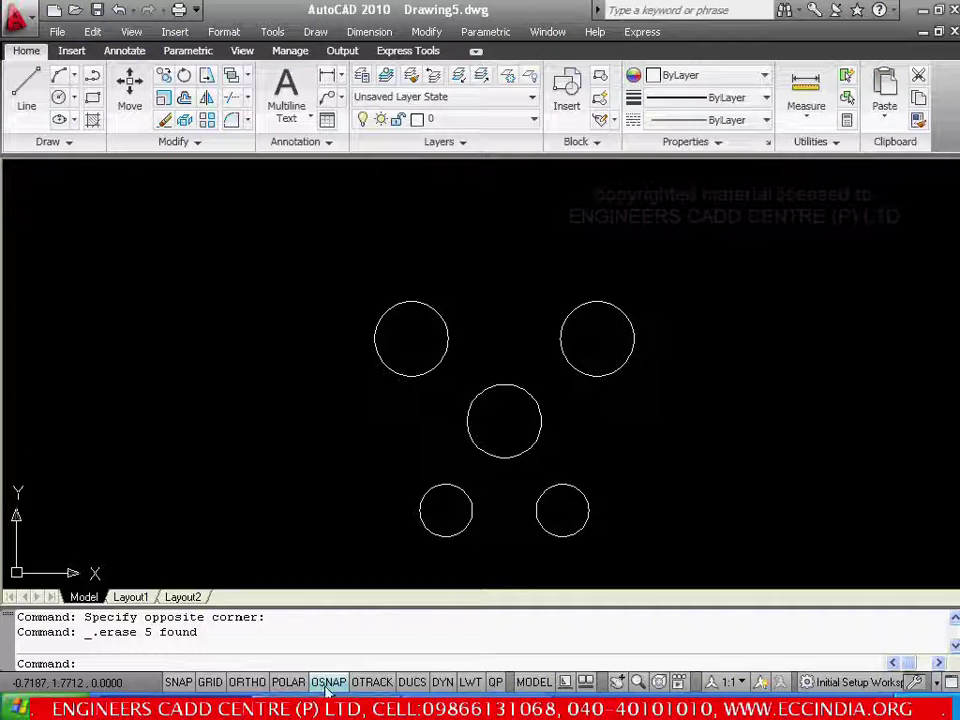
- Set object snap to Tangent only, clearing every other snap mode
right_click(328, 688)
click(372, 656)
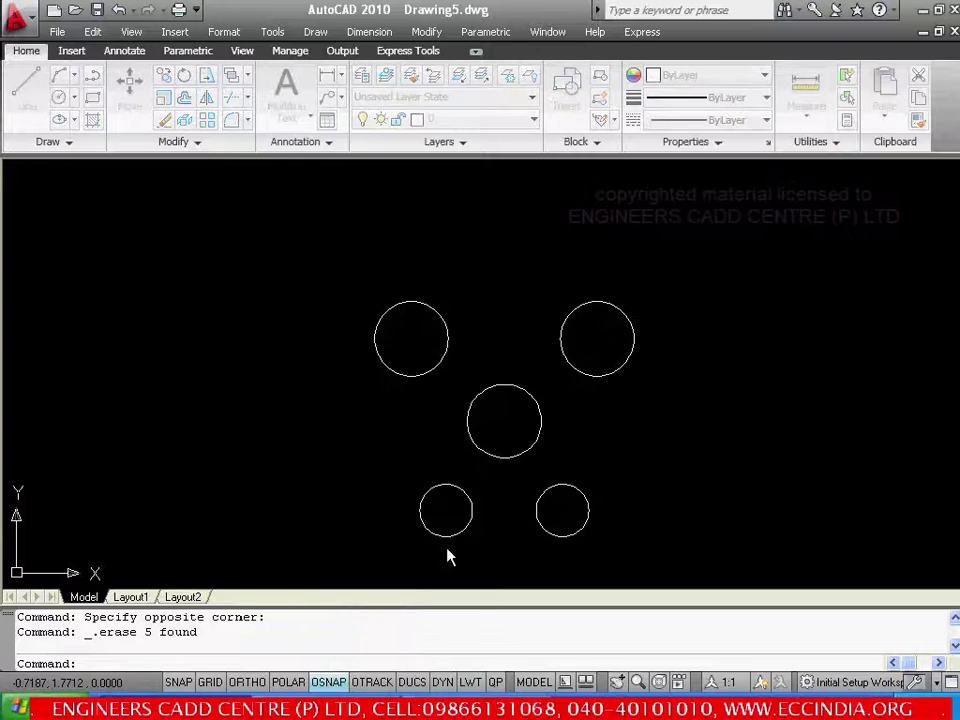
click(634, 273)
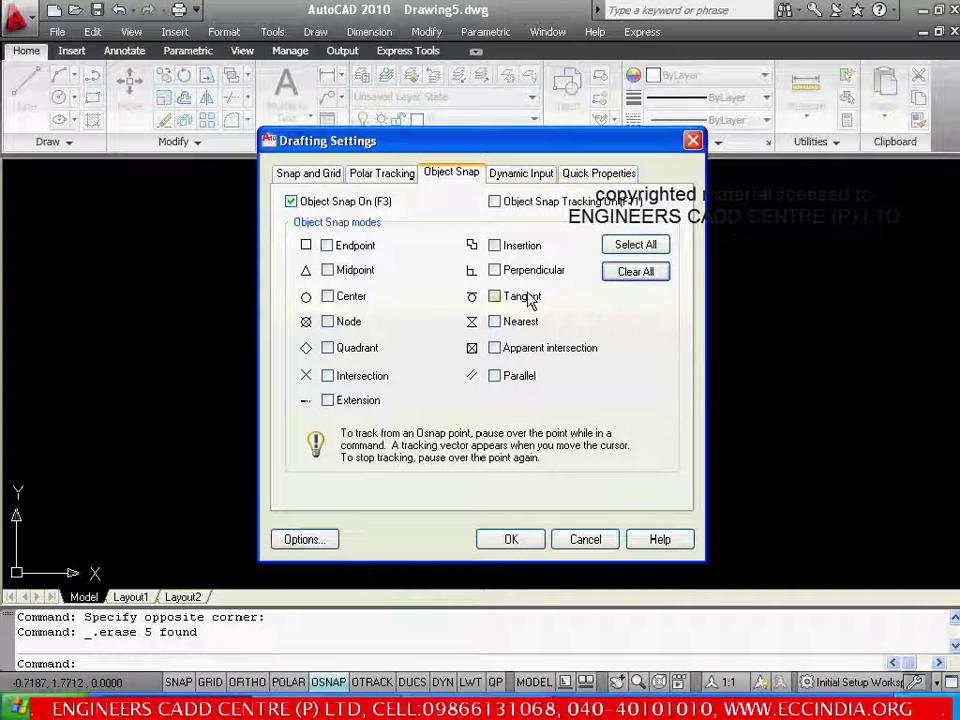
click(495, 297)
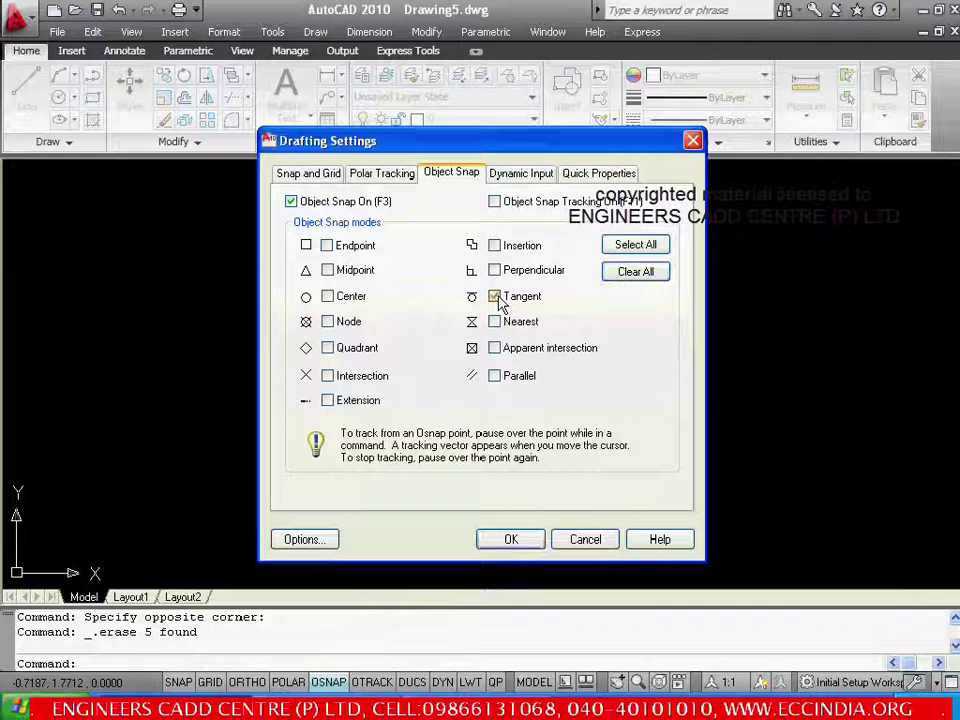
click(510, 541)
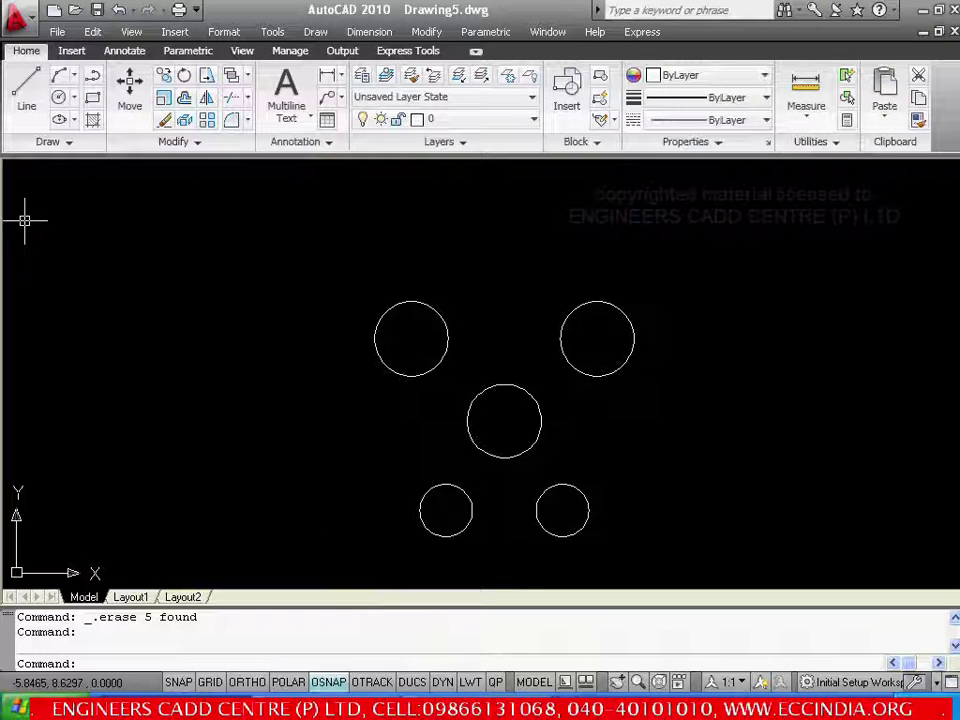
- Draw the bottom tangent line between the lower circles and the left outer tangent edge
click(26, 110)
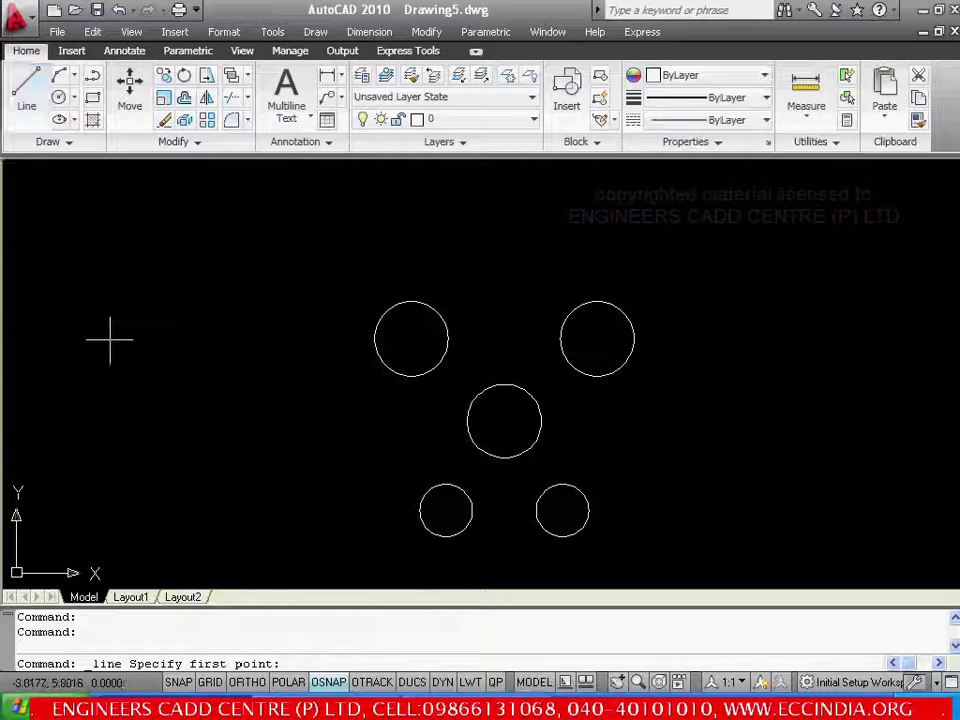
click(442, 537)
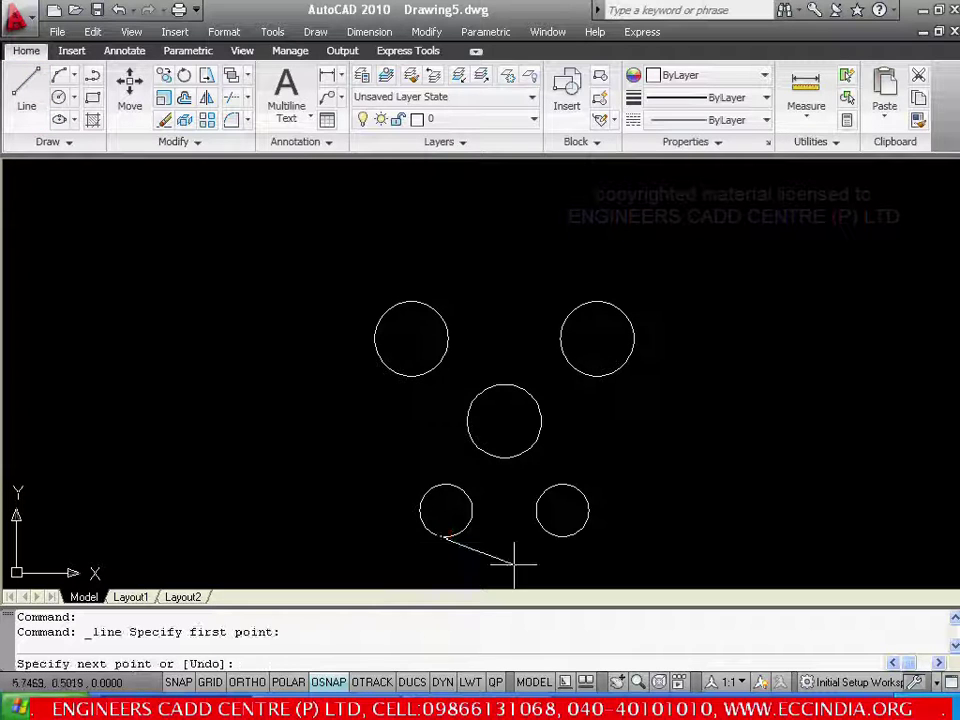
click(562, 537)
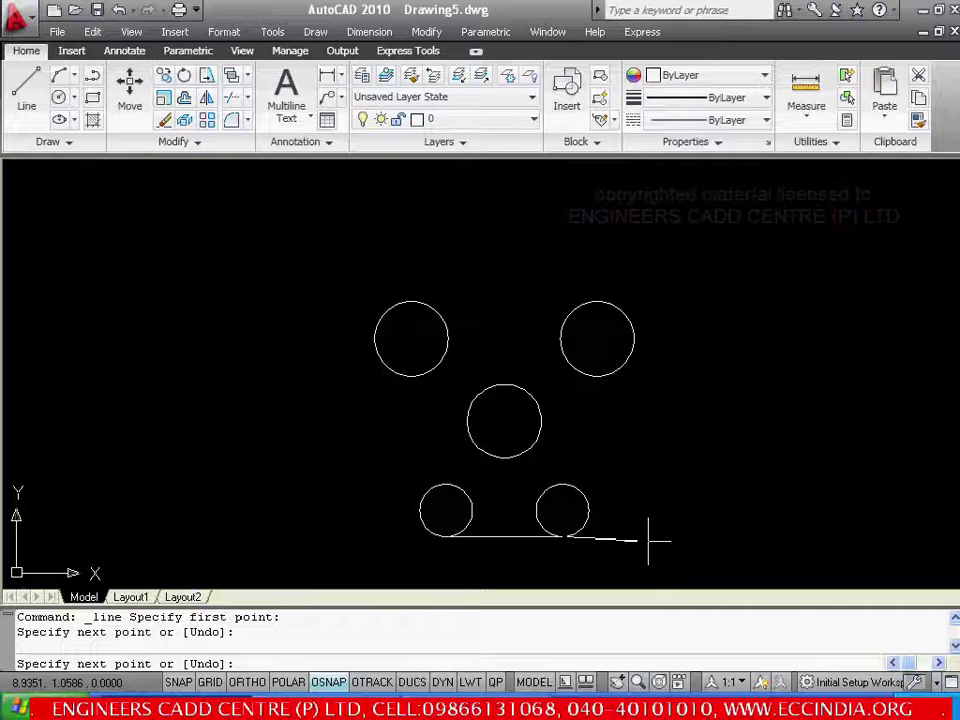
key(Escape)
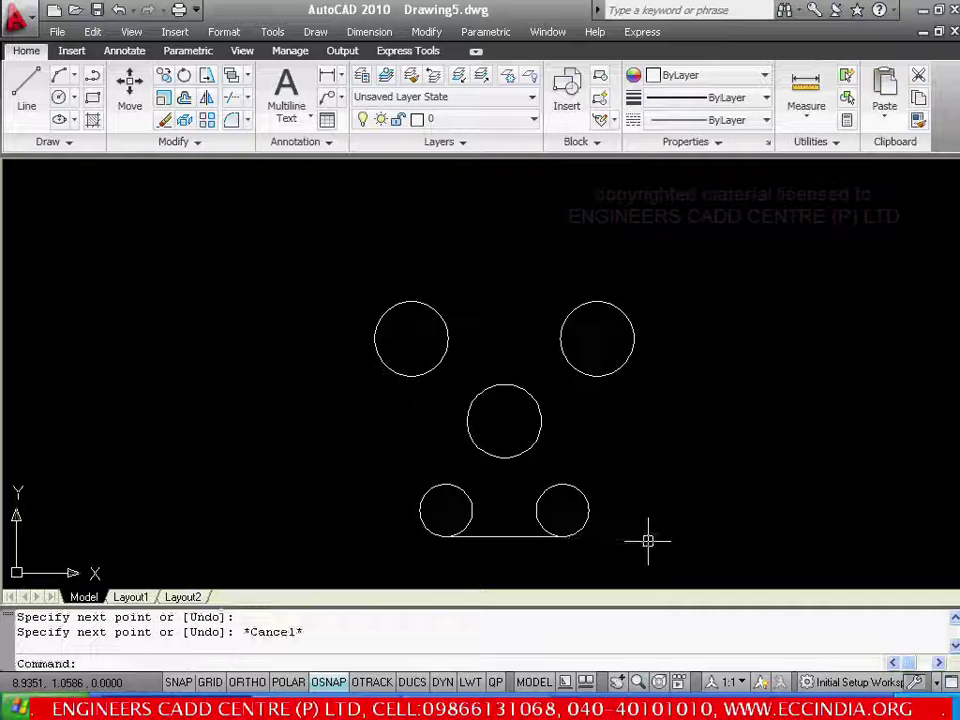
click(28, 100)
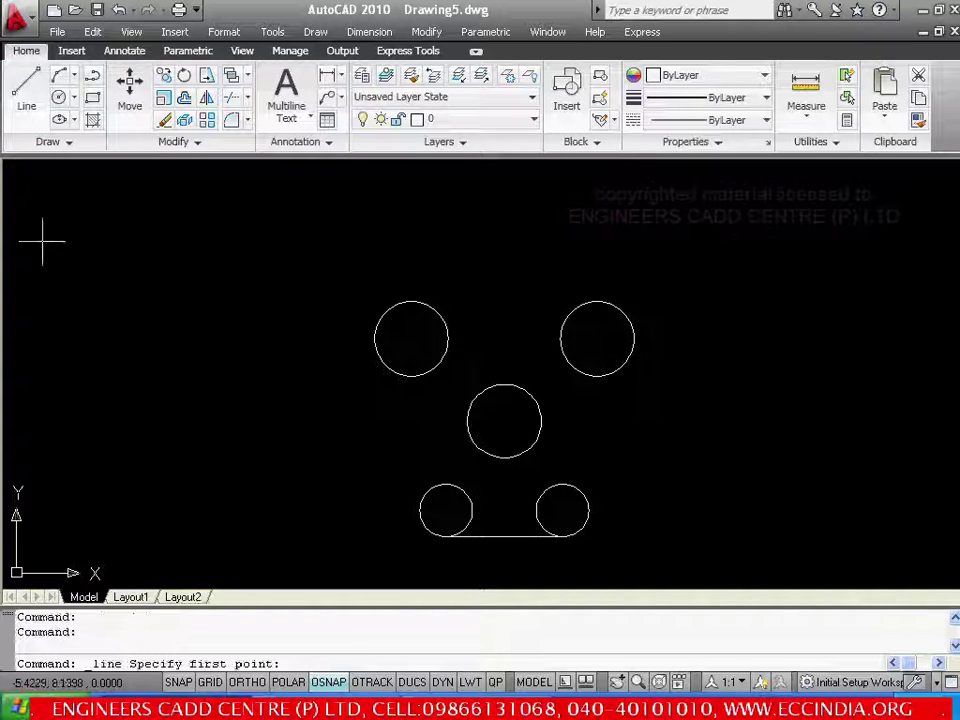
click(372, 341)
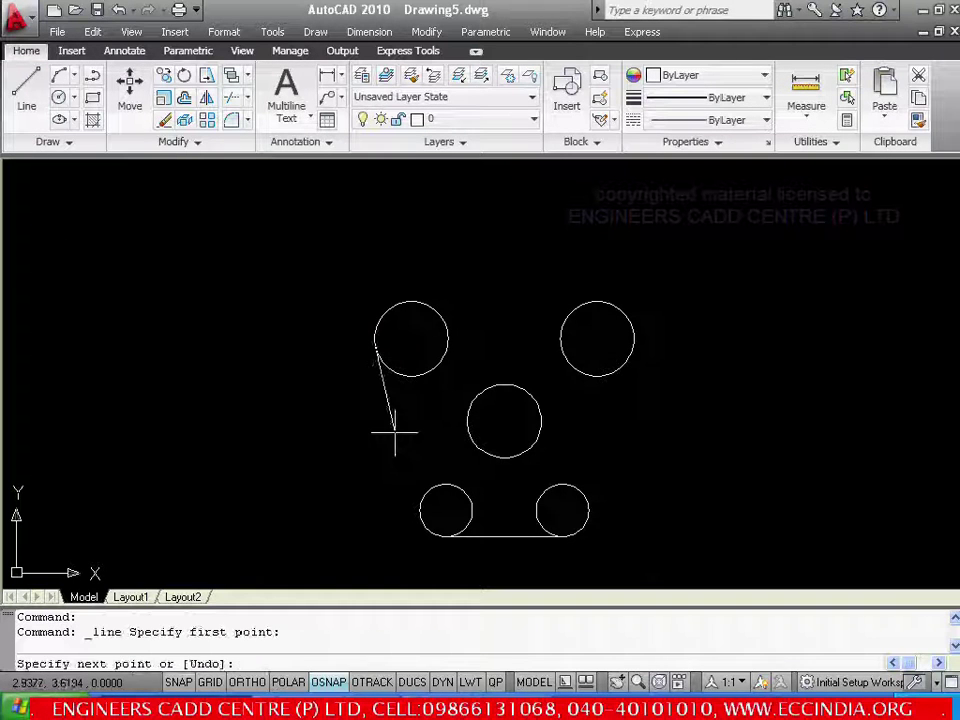
click(417, 514)
key(Escape)
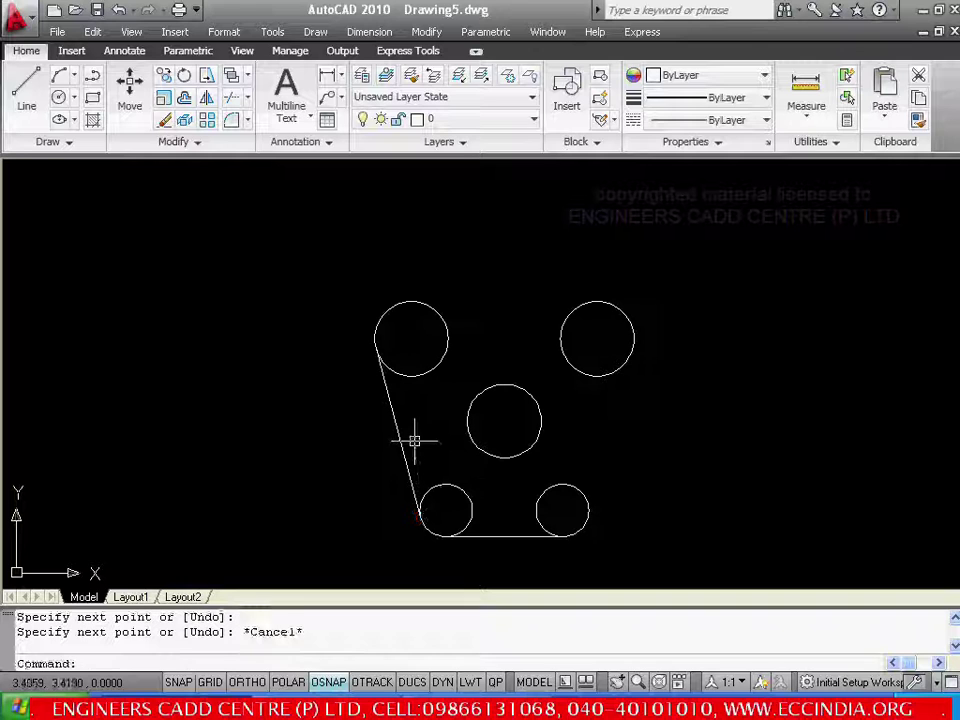
- Draw the inner left and inner right tangent lines from the upper circles to the middle circle
click(33, 106)
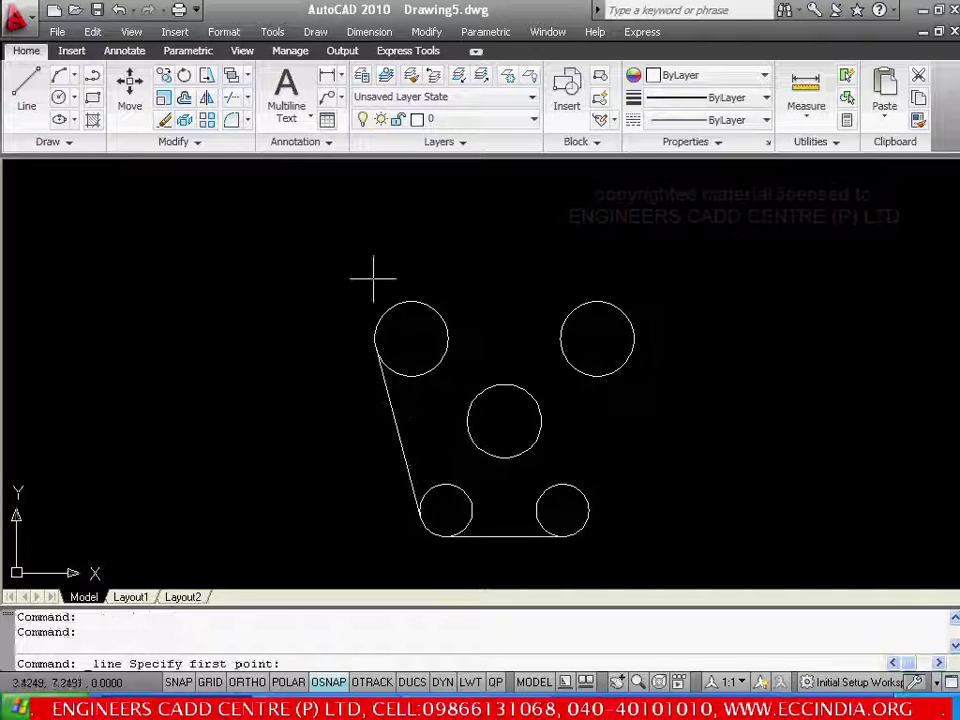
click(448, 332)
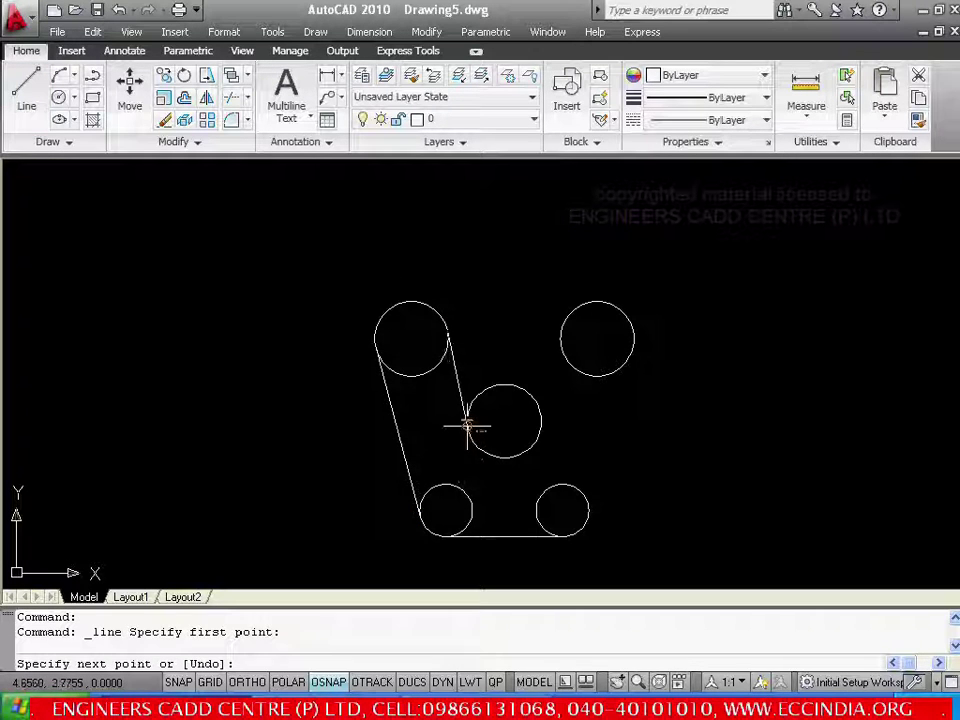
click(467, 424)
key(Escape)
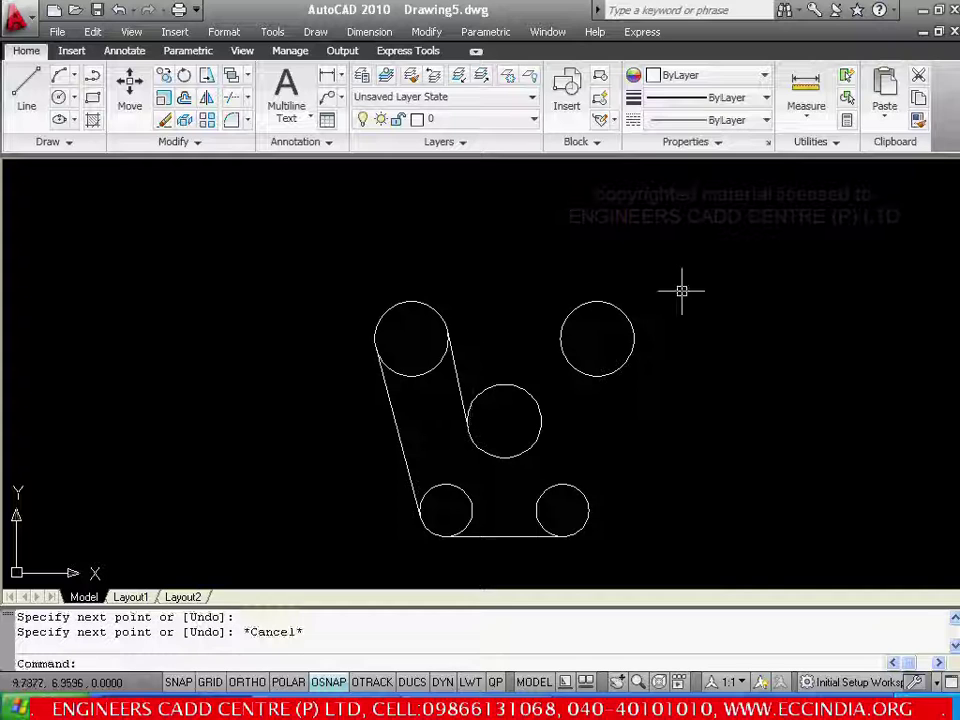
click(26, 92)
click(560, 338)
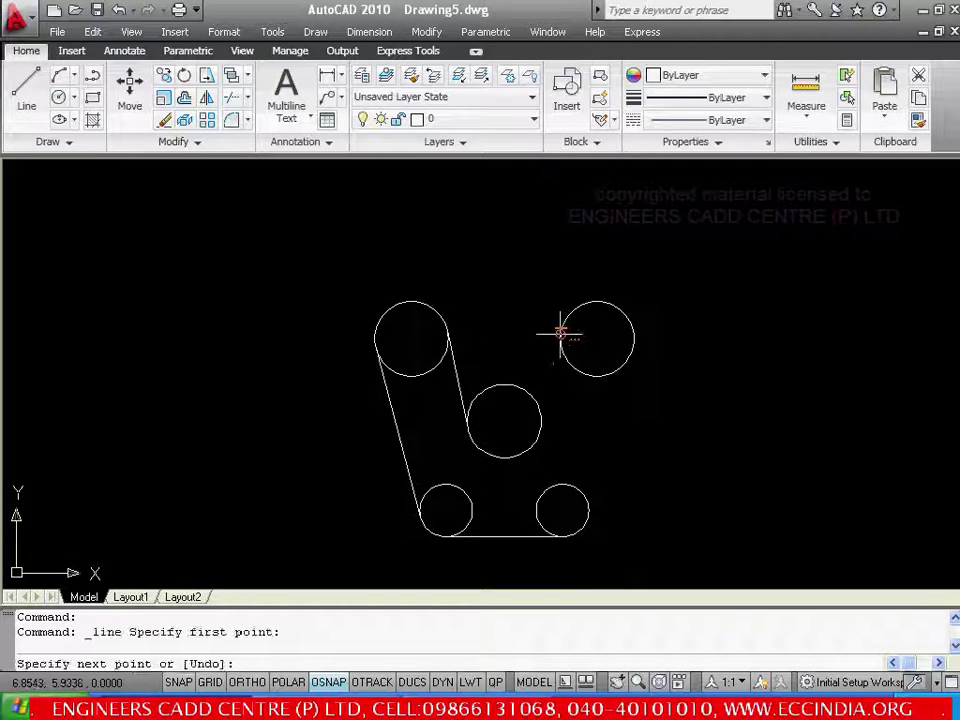
click(541, 430)
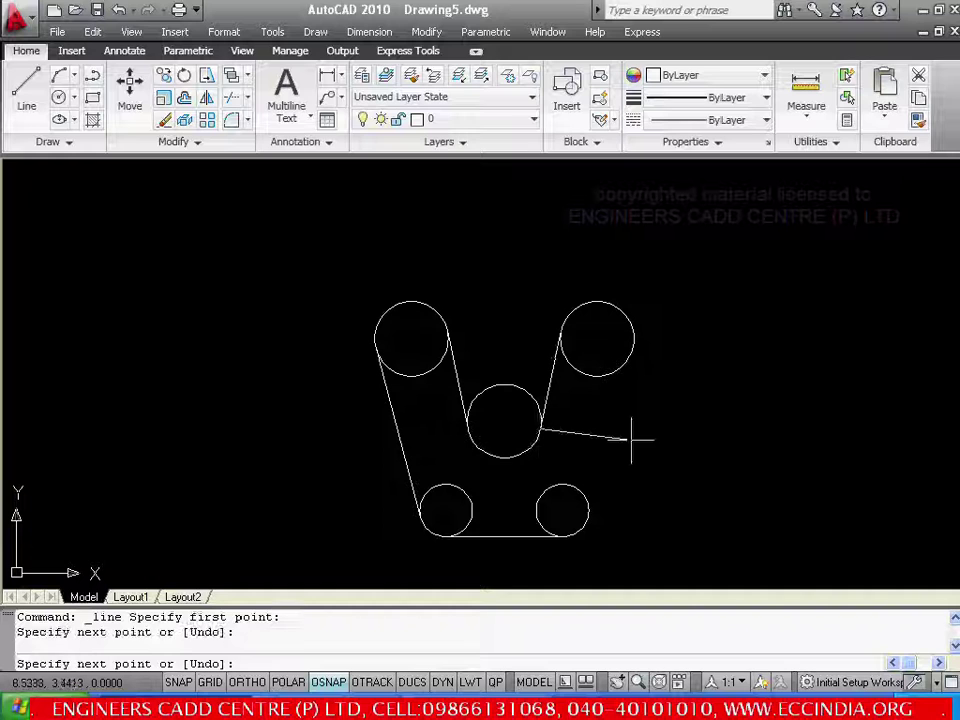
key(Escape)
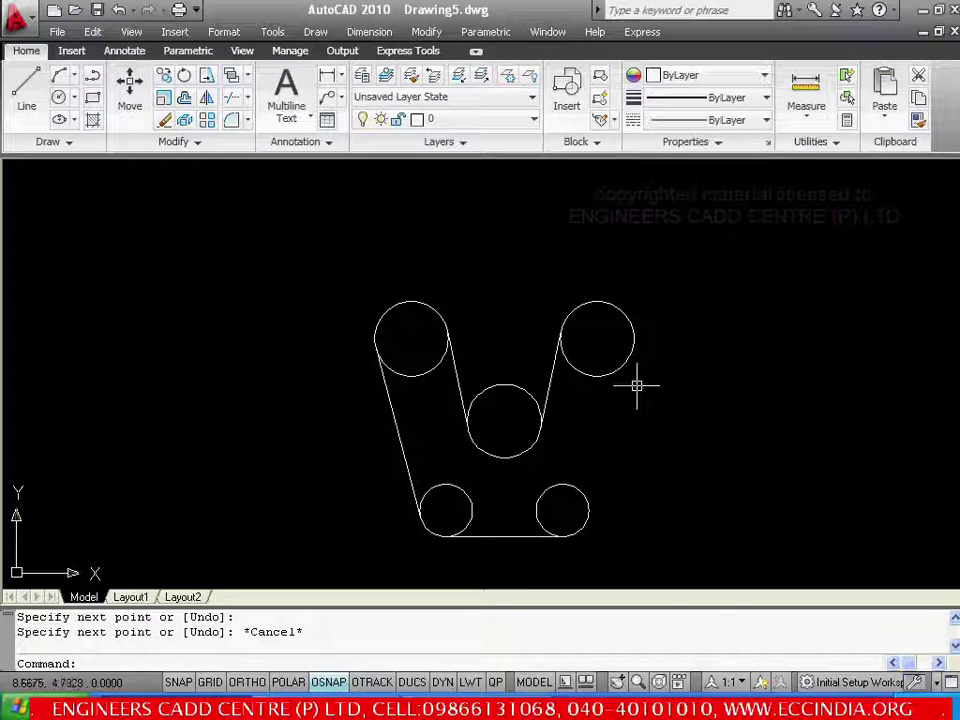
- Draw the right outer tangent edge and compare the outline with workbook sheet 11
click(26, 88)
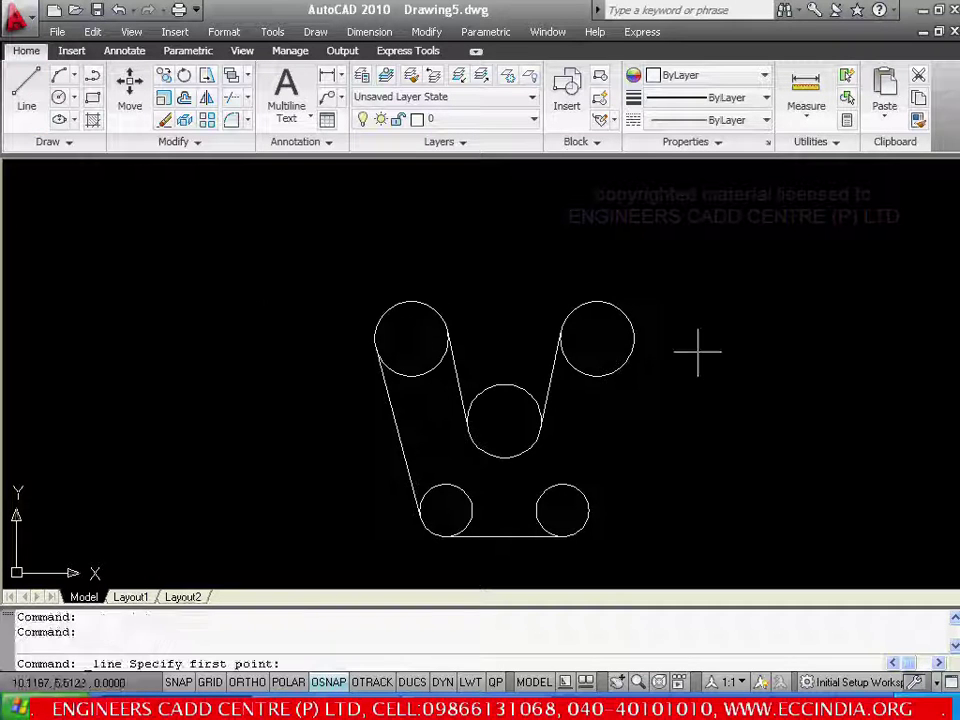
click(635, 350)
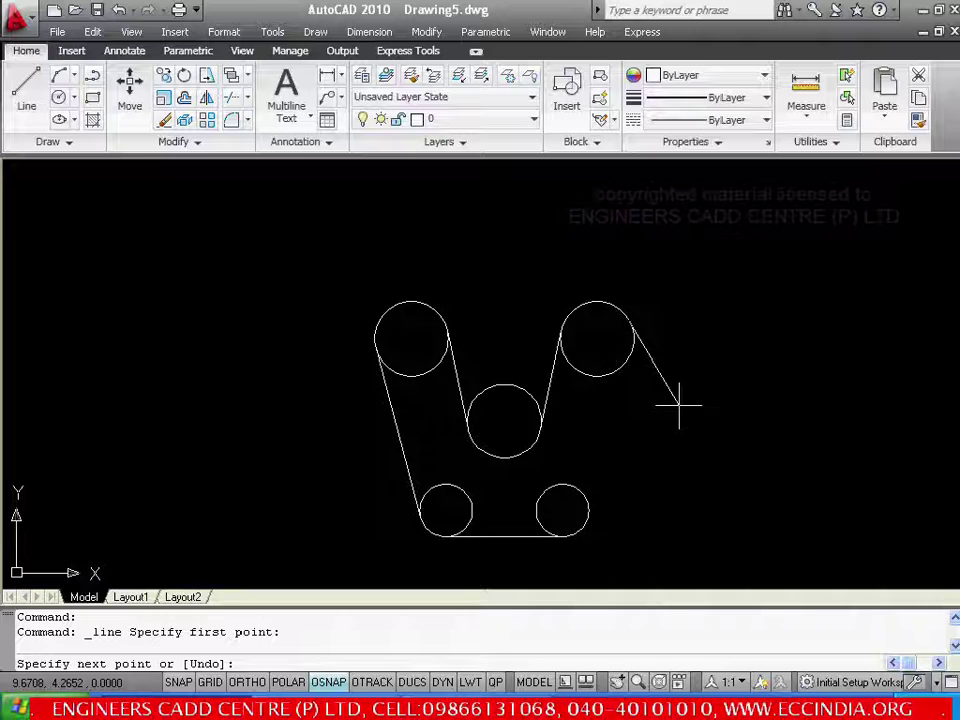
click(586, 515)
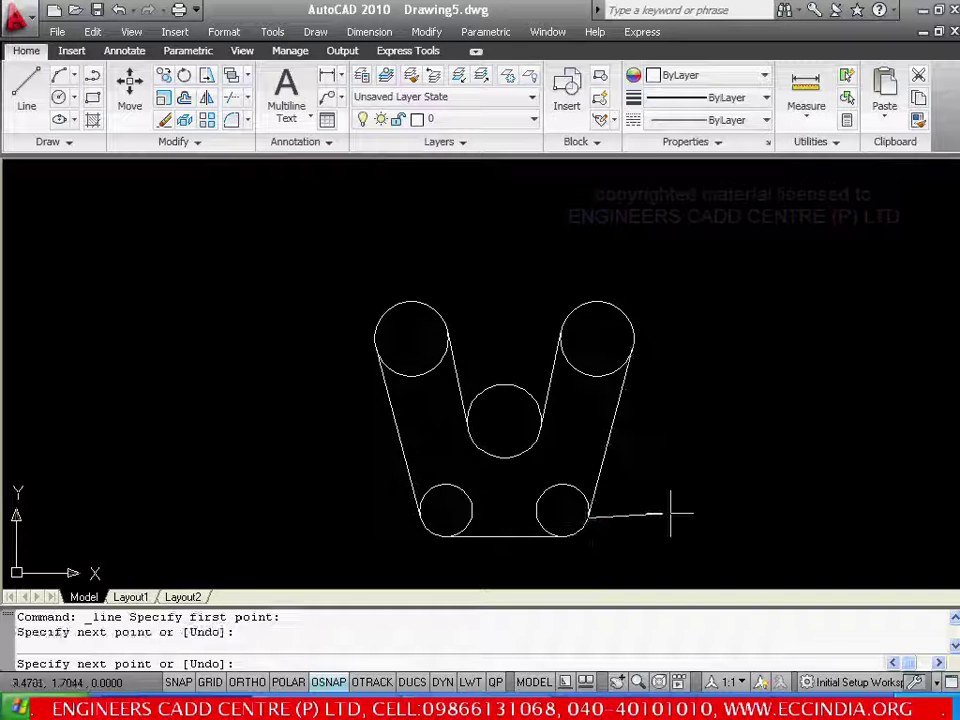
key(Escape)
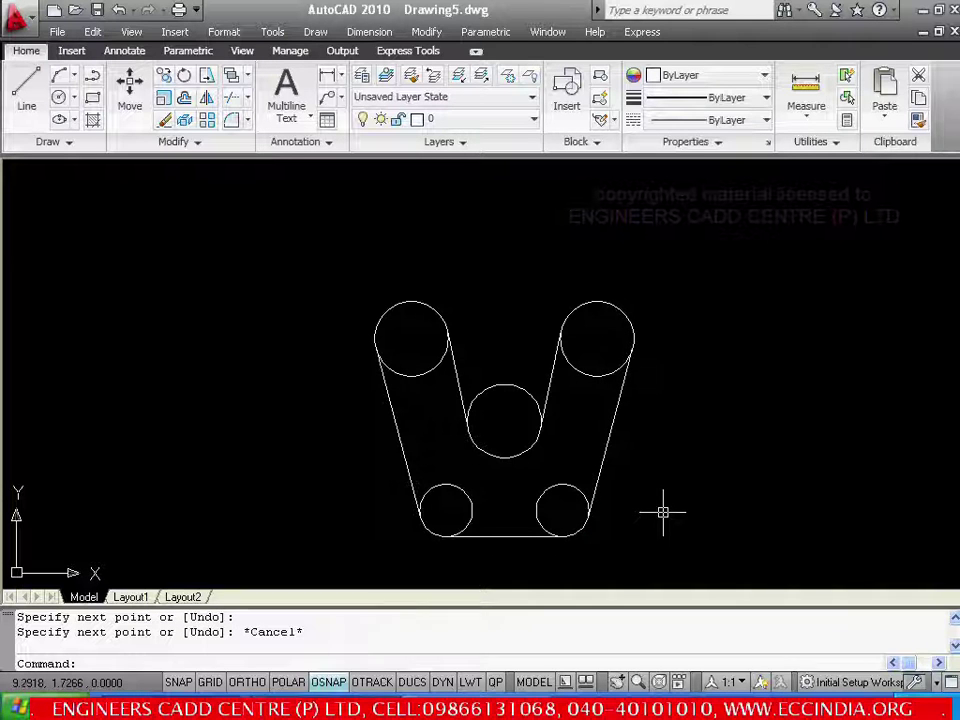
key(alt+Tab)
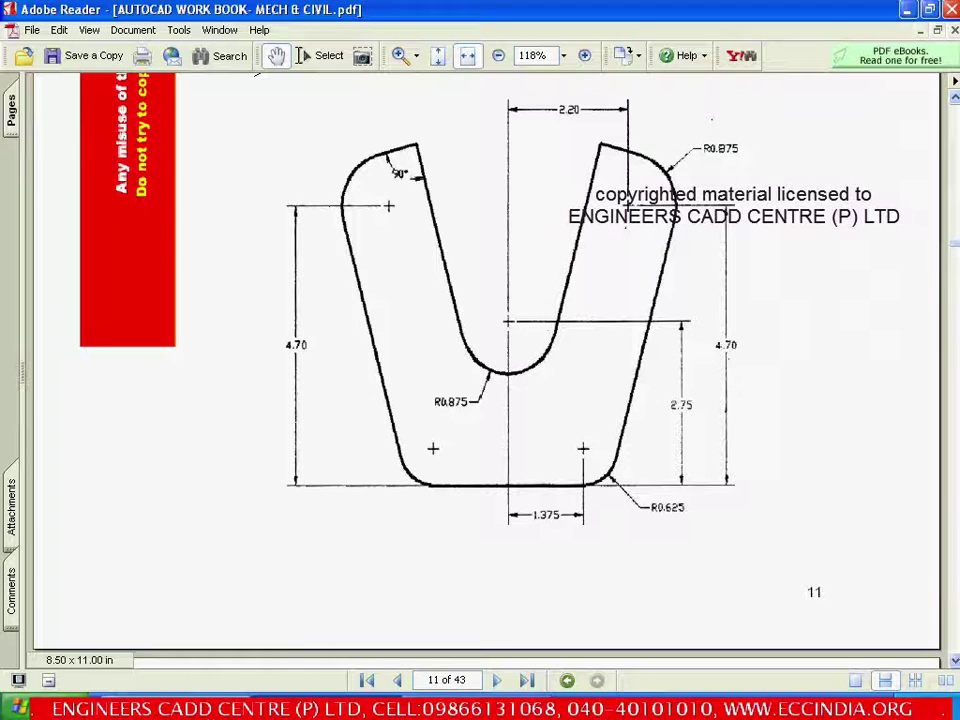
click(240, 708)
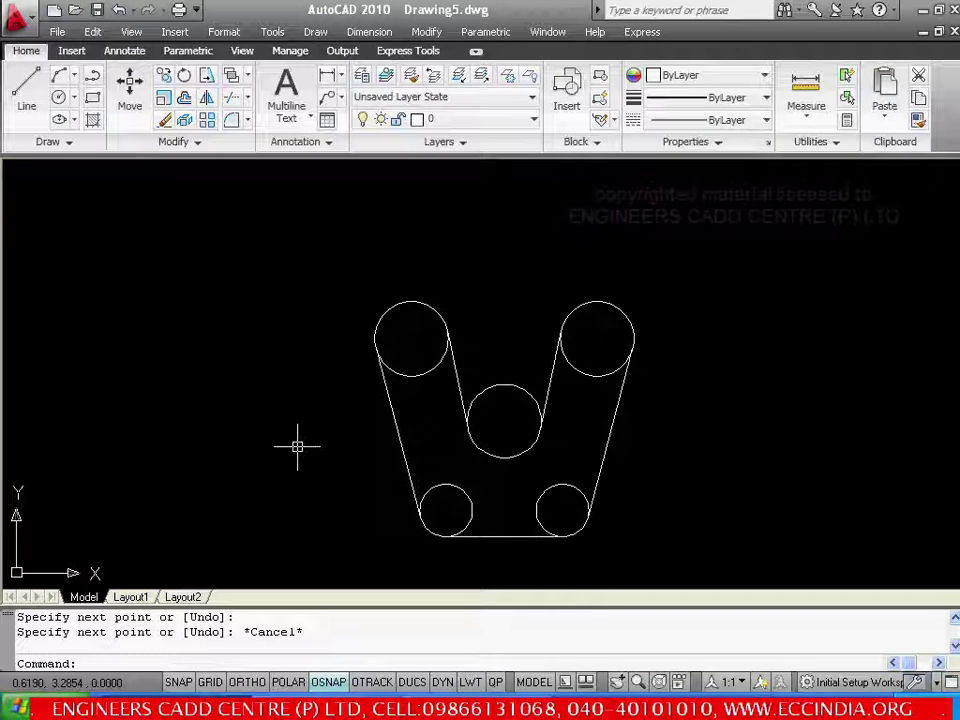
- Draw the short top edge at the upper-left circle, adding Perpendicular snap mid-line
click(25, 85)
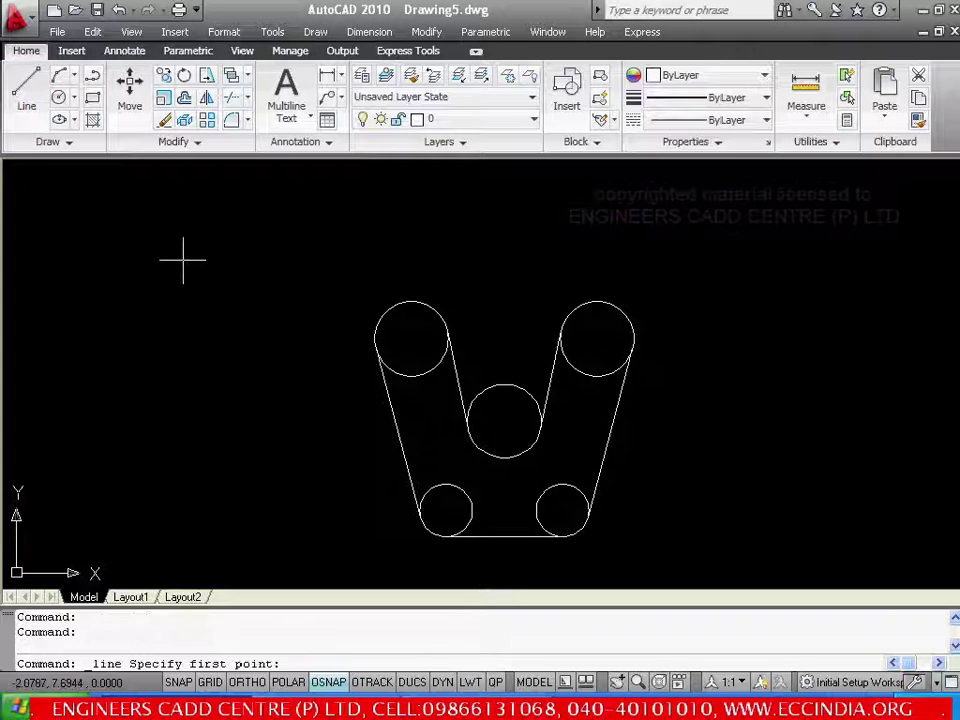
click(402, 300)
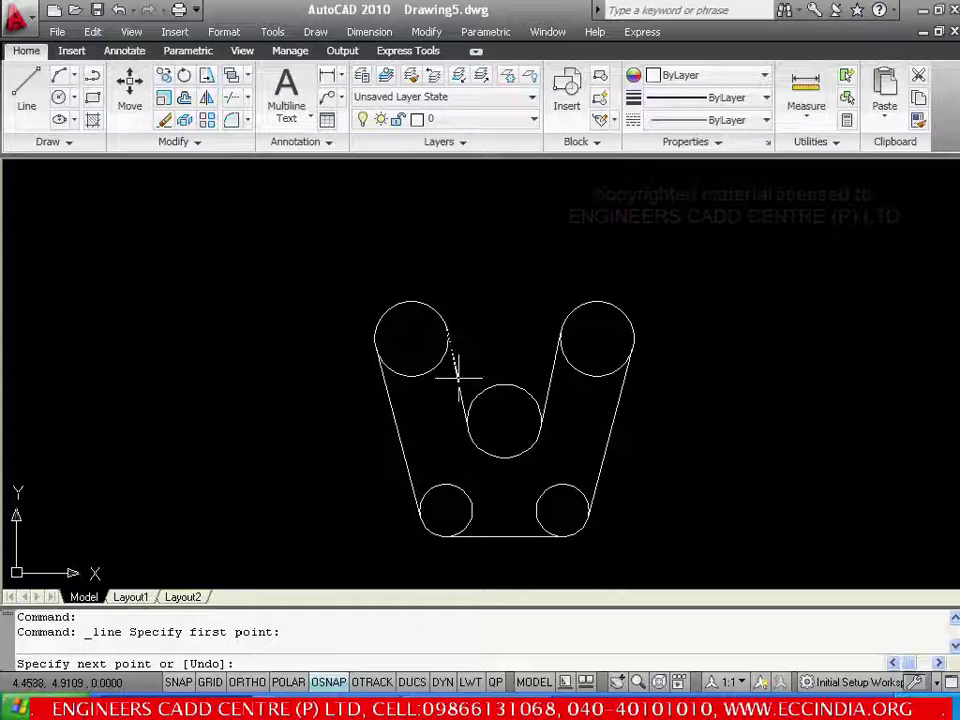
right_click(330, 682)
click(366, 656)
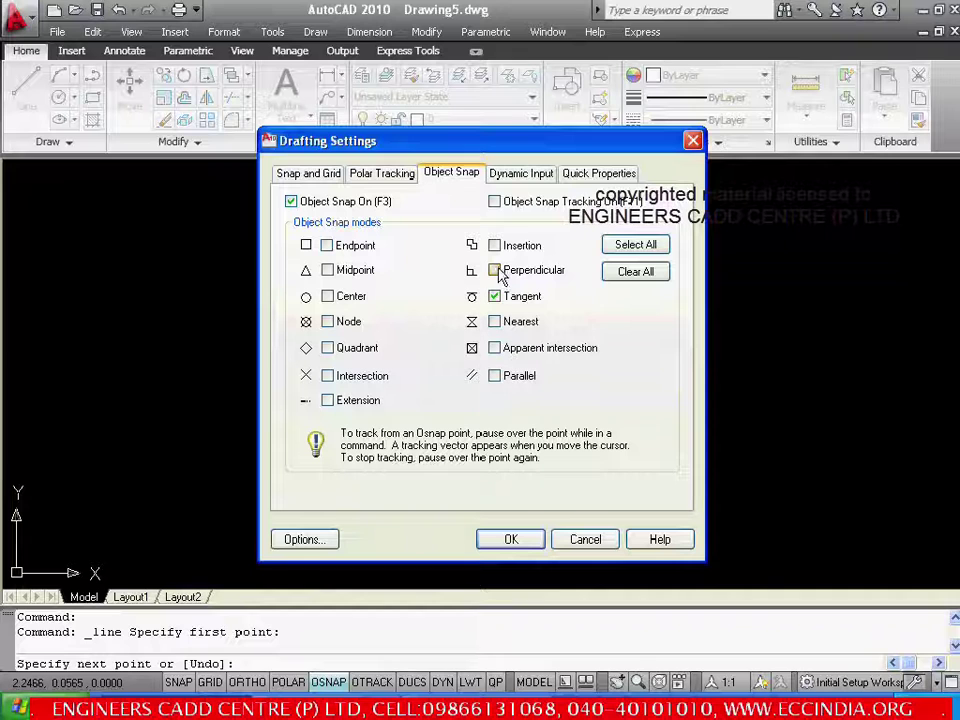
click(495, 271)
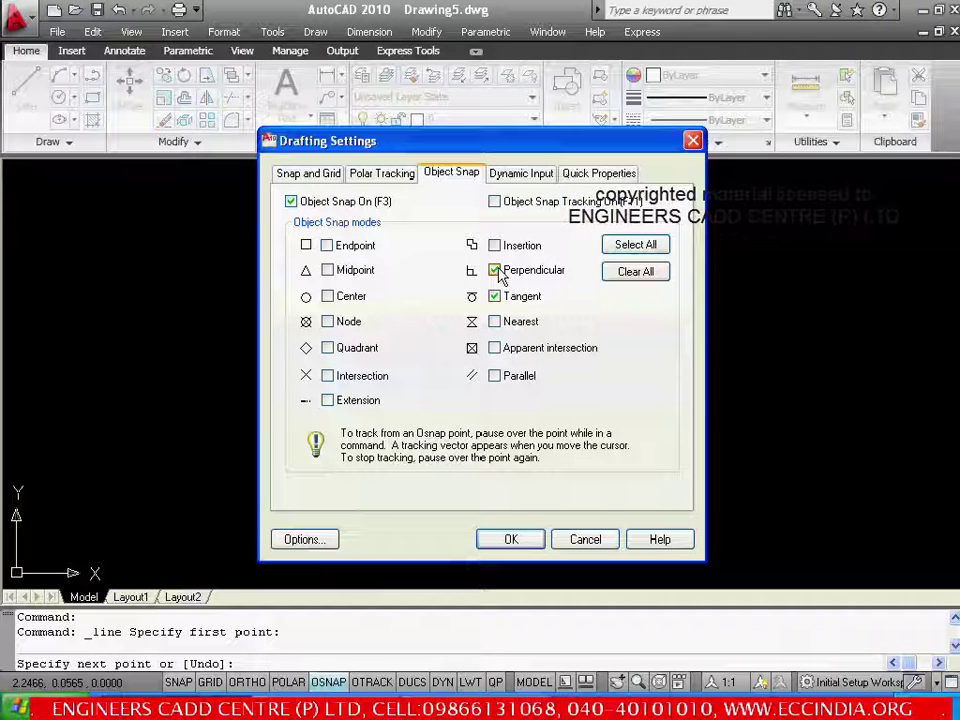
click(485, 539)
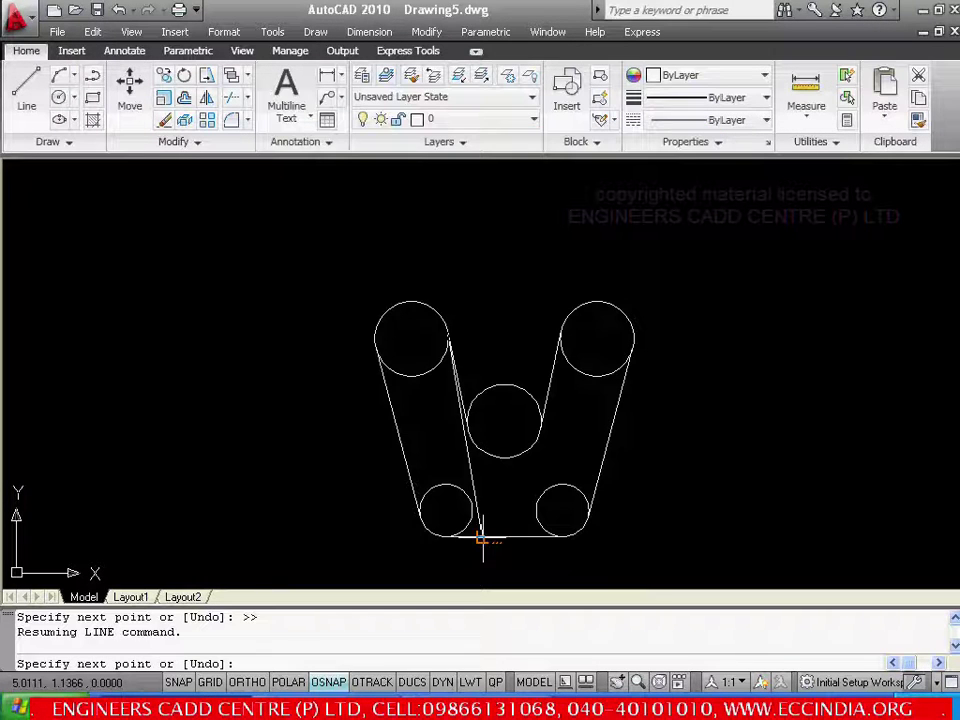
click(460, 356)
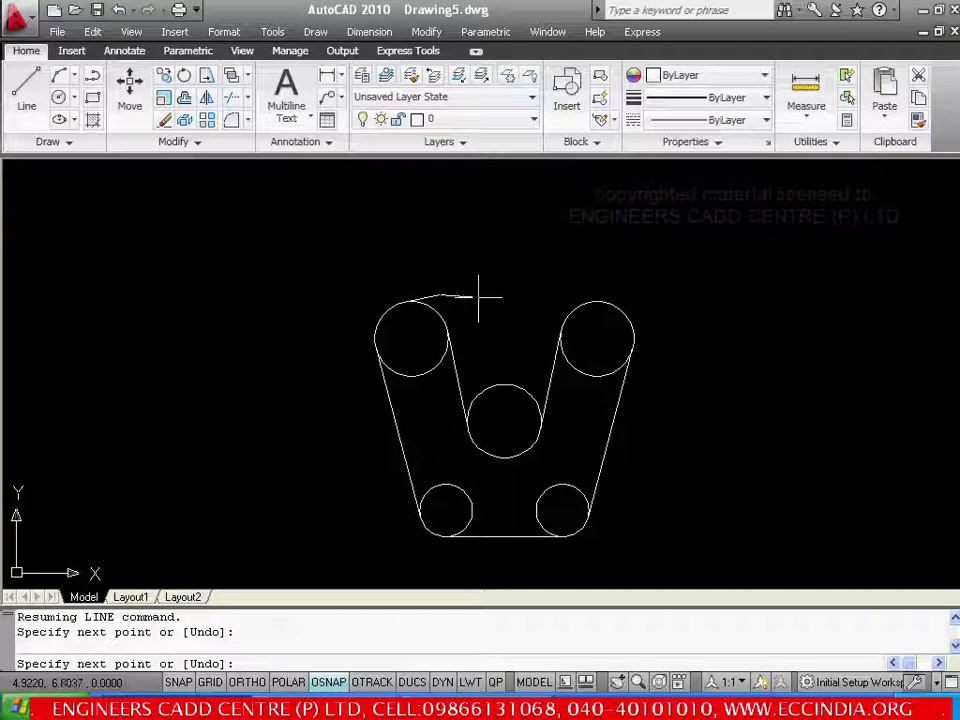
key(Escape)
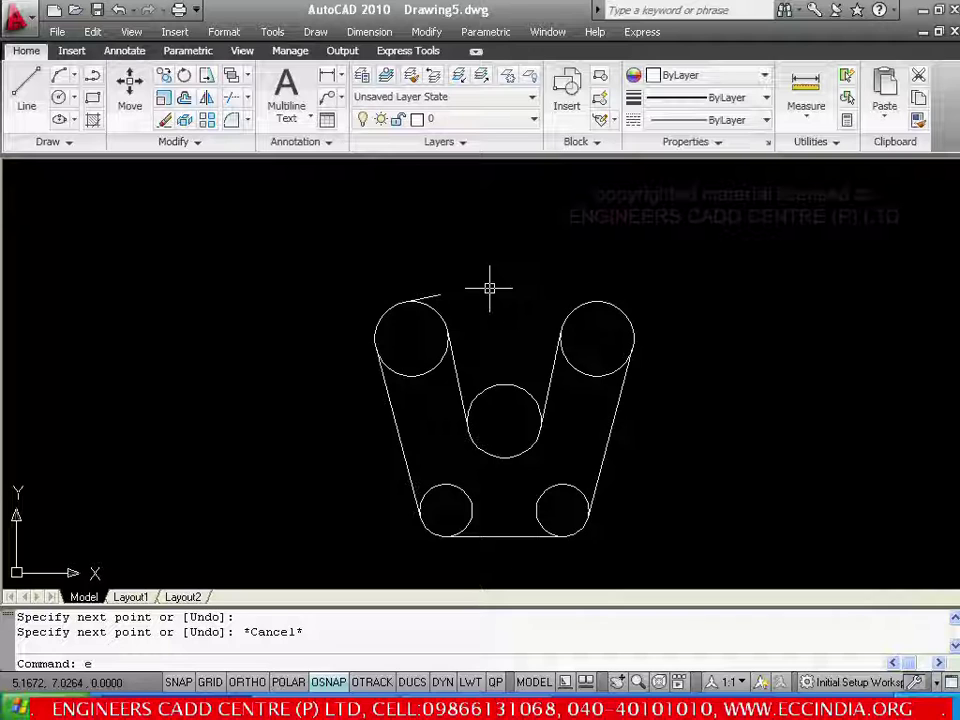
- Extend the left inner line up to meet the short top edge
text(x)
key(Return)
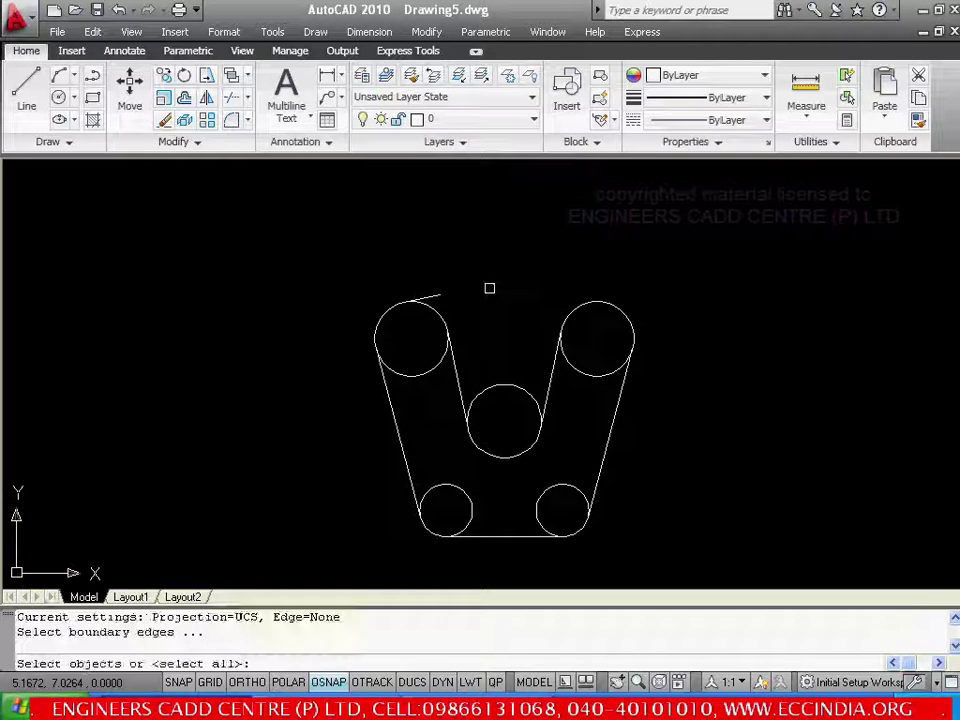
key(Return)
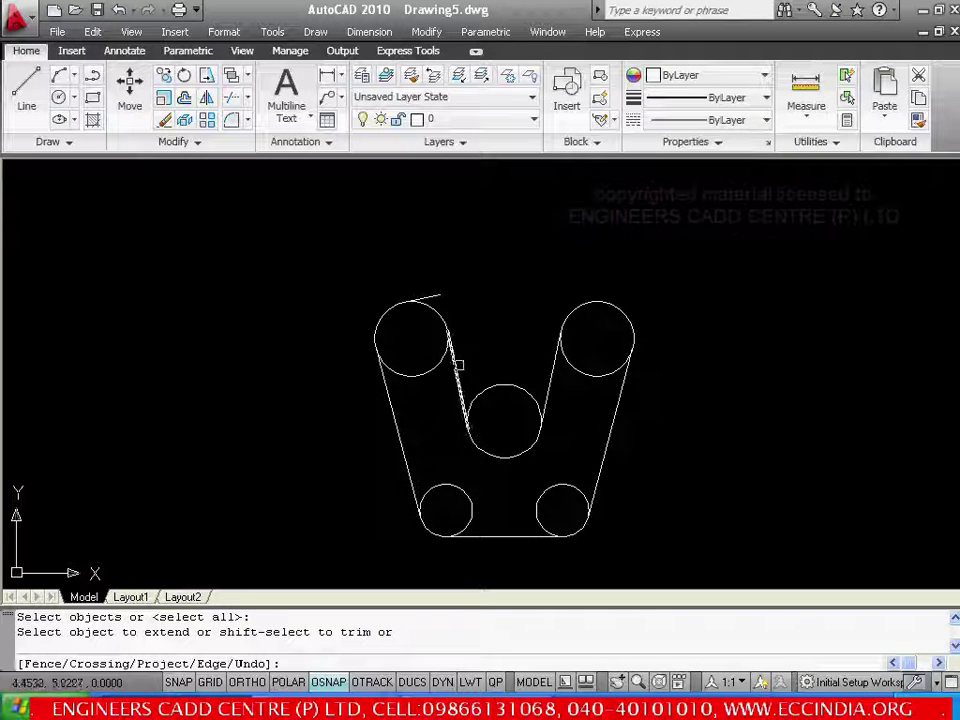
click(455, 362)
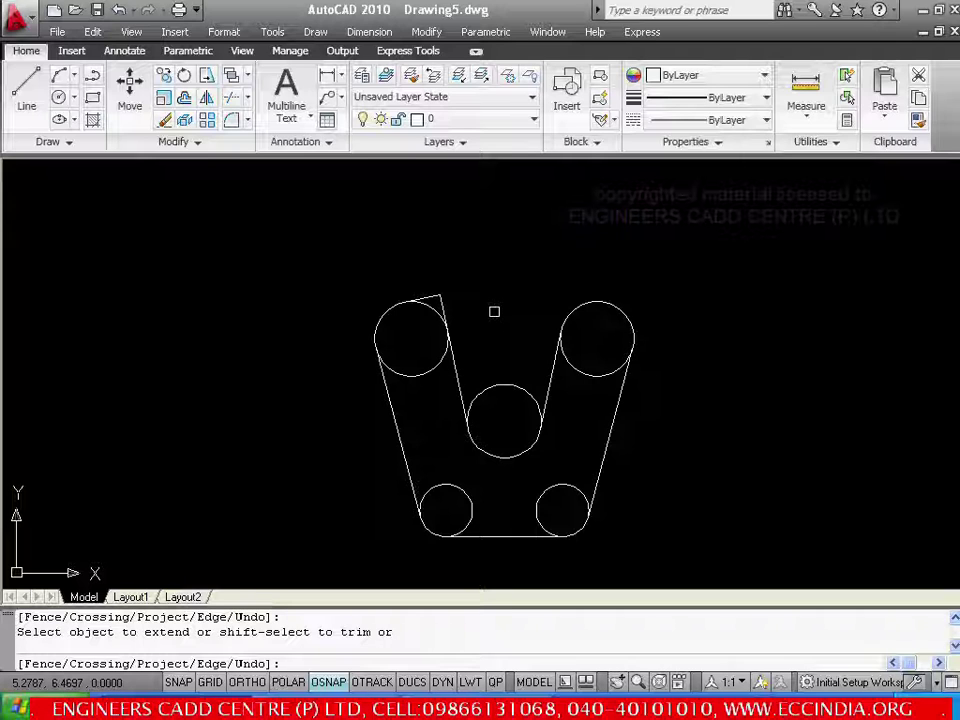
key(Return)
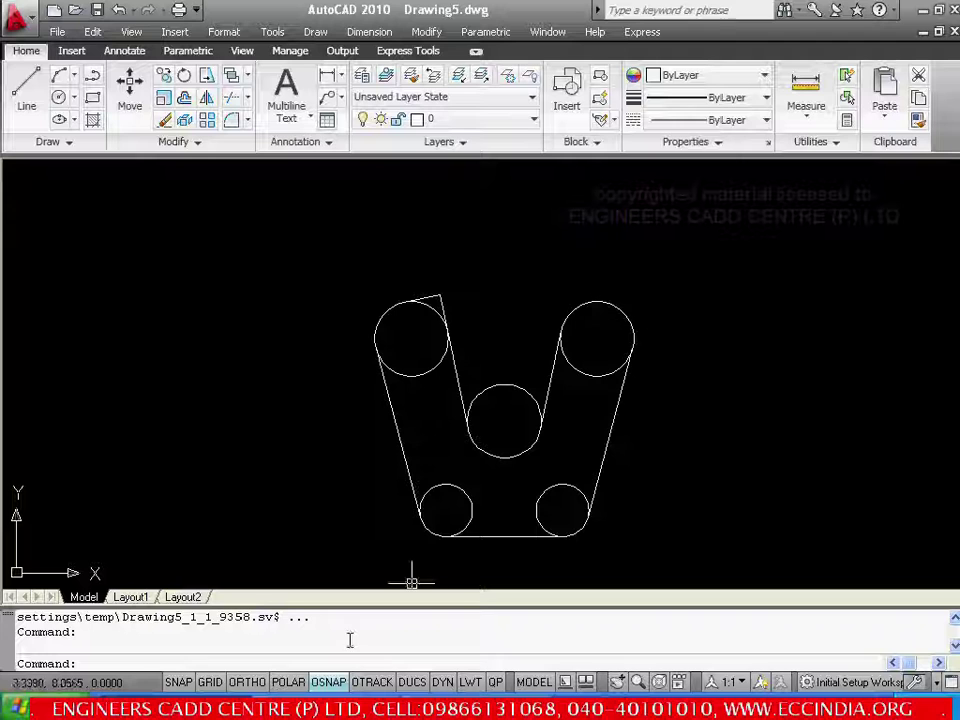
- Draw the short top edge tangent to the upper-right circle, turning off Perpendicular snap
right_click(334, 685)
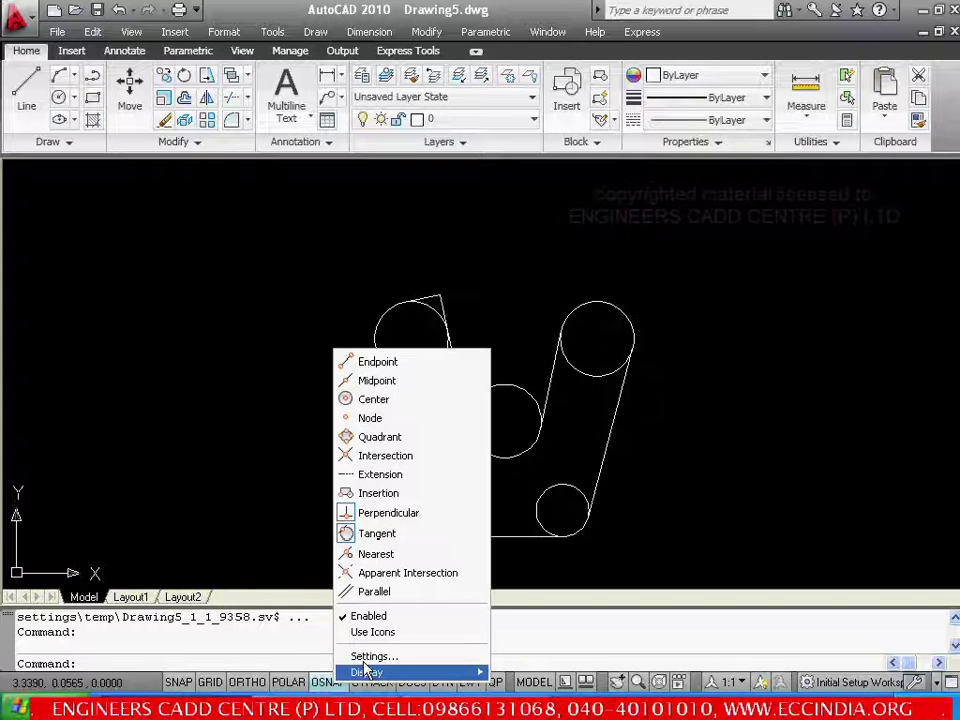
click(368, 652)
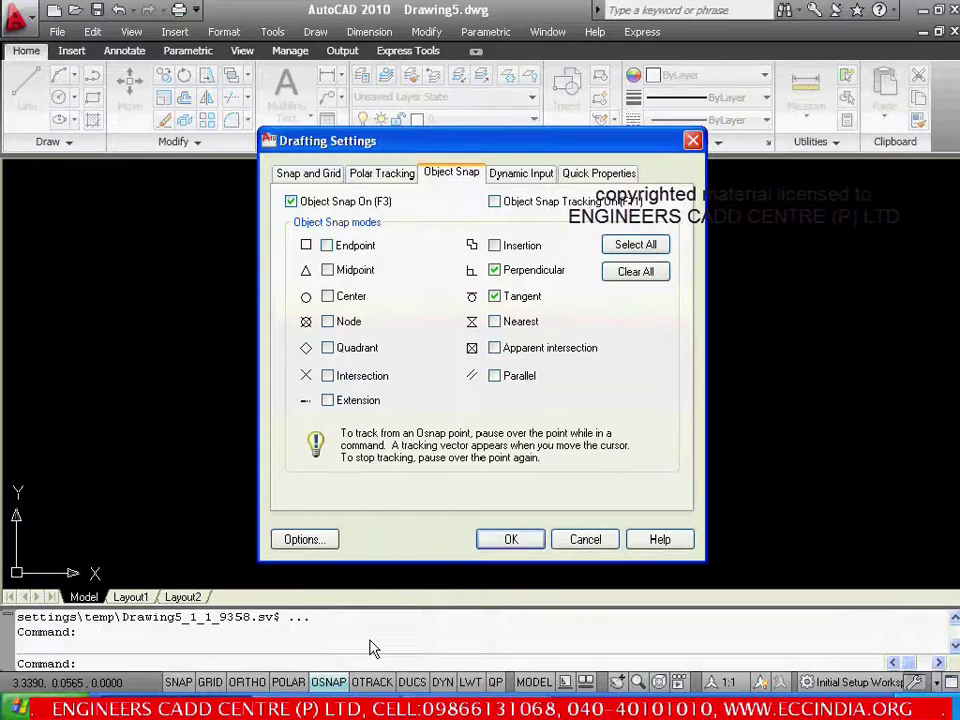
click(494, 271)
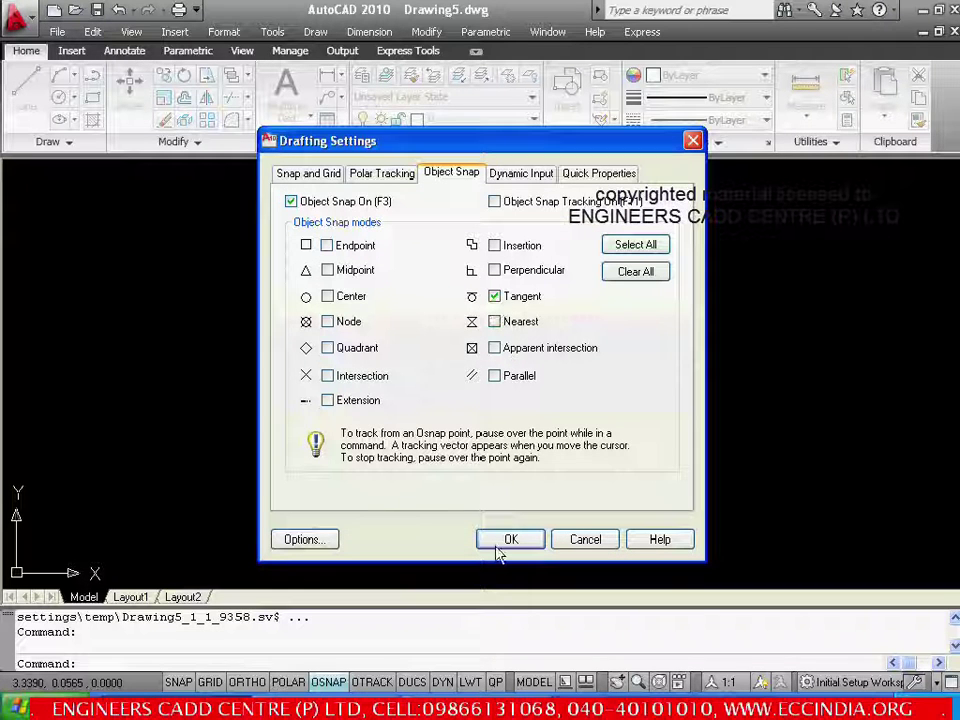
click(497, 546)
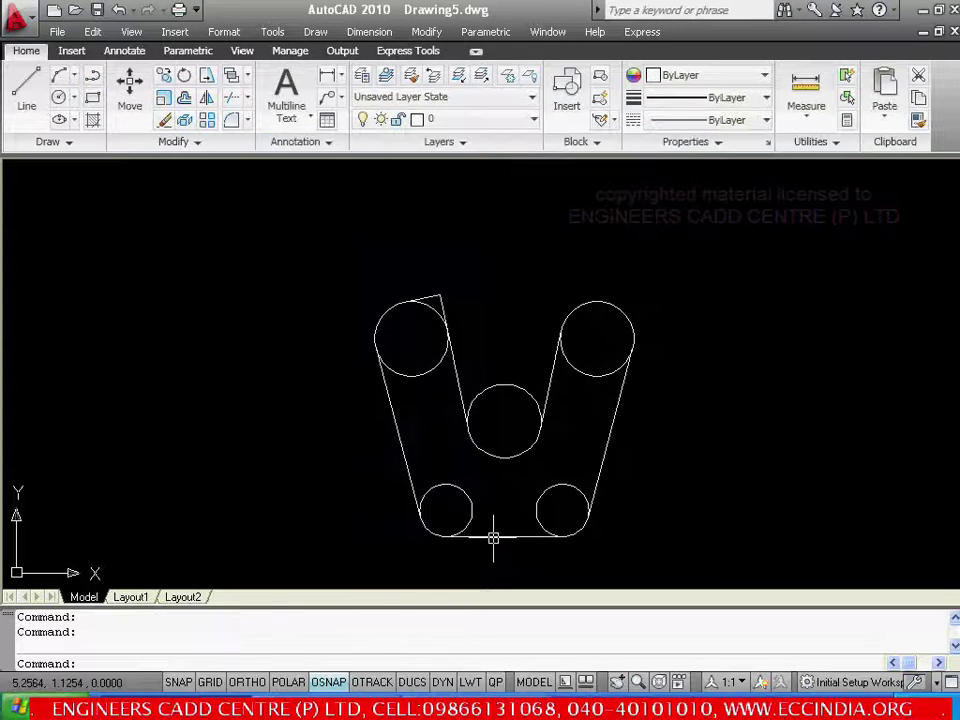
click(45, 124)
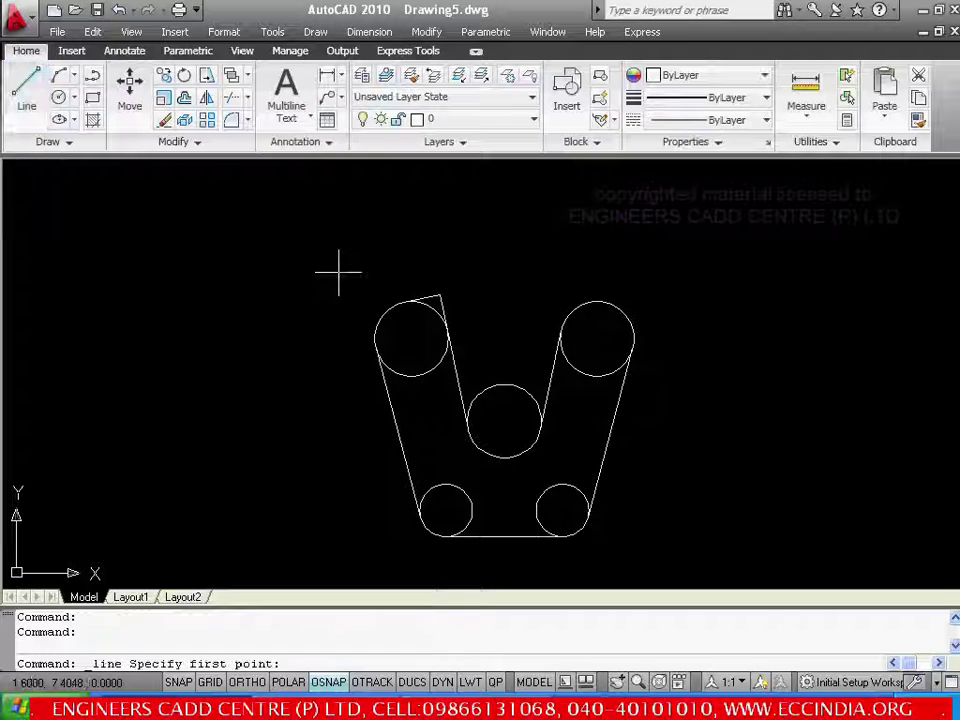
click(606, 300)
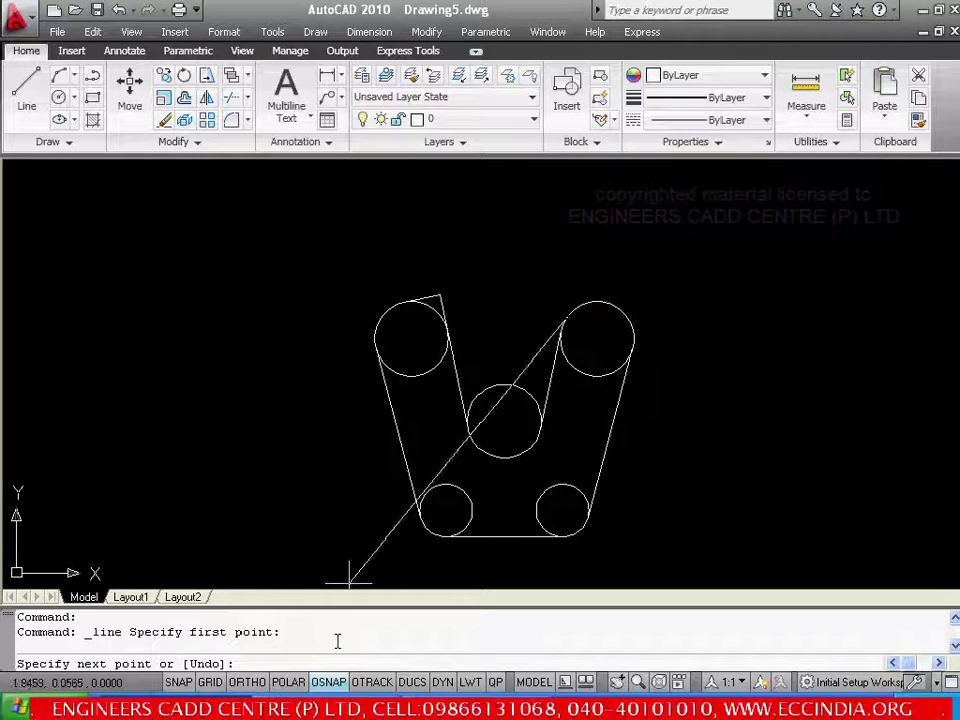
right_click(340, 683)
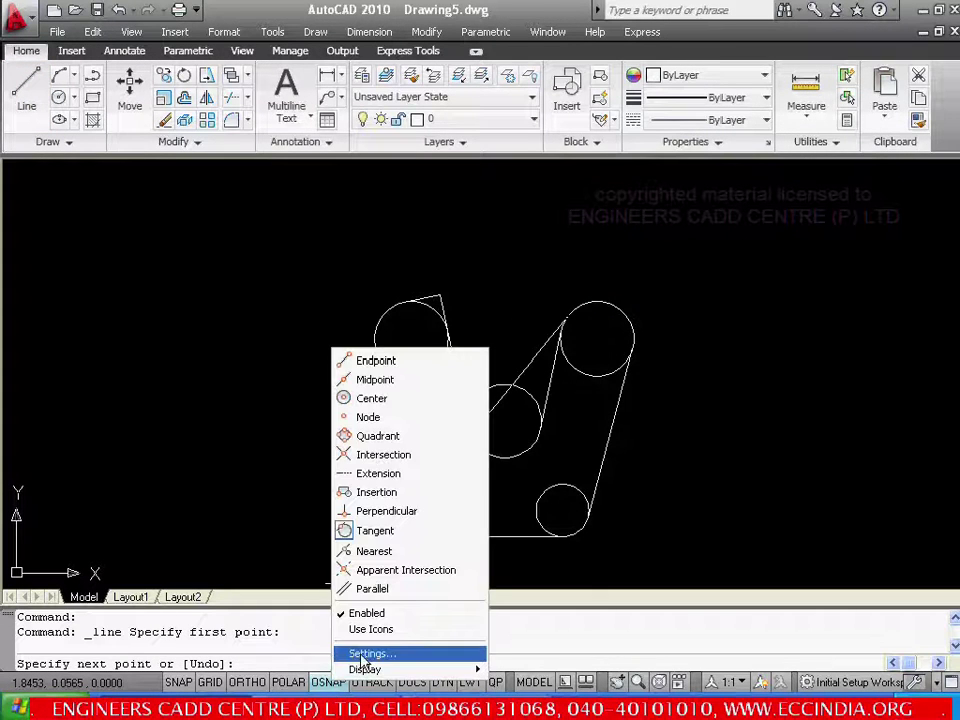
click(355, 655)
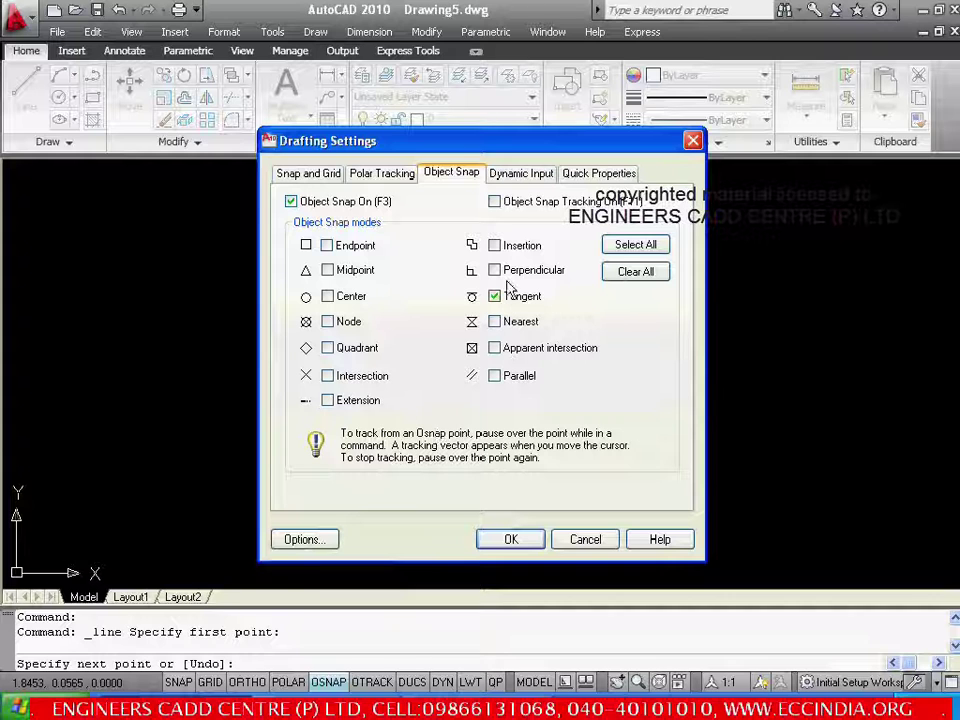
click(510, 539)
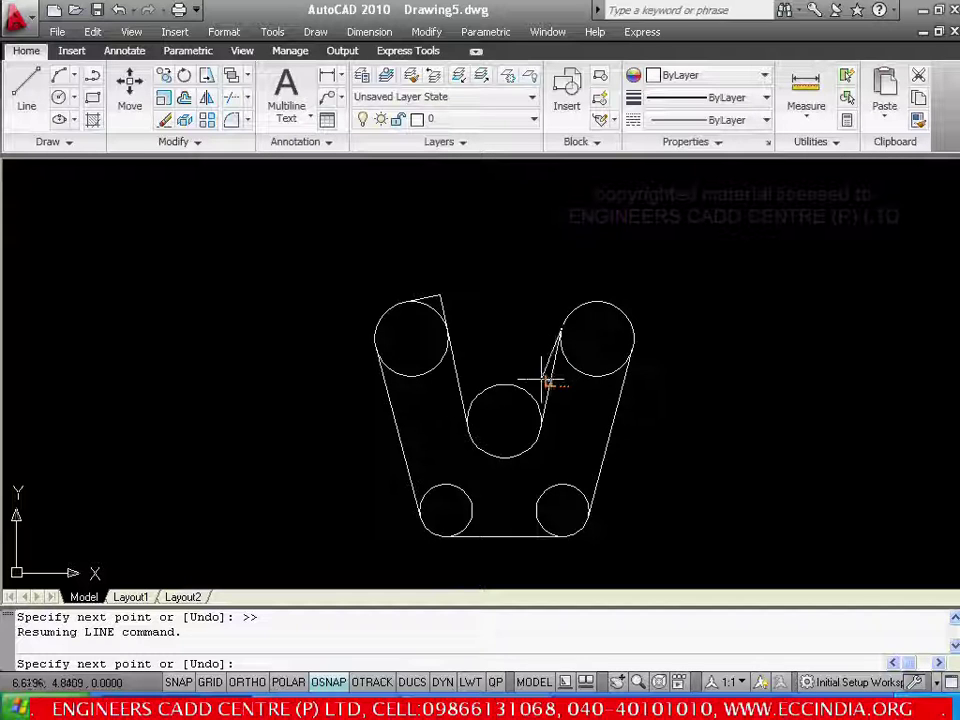
click(563, 298)
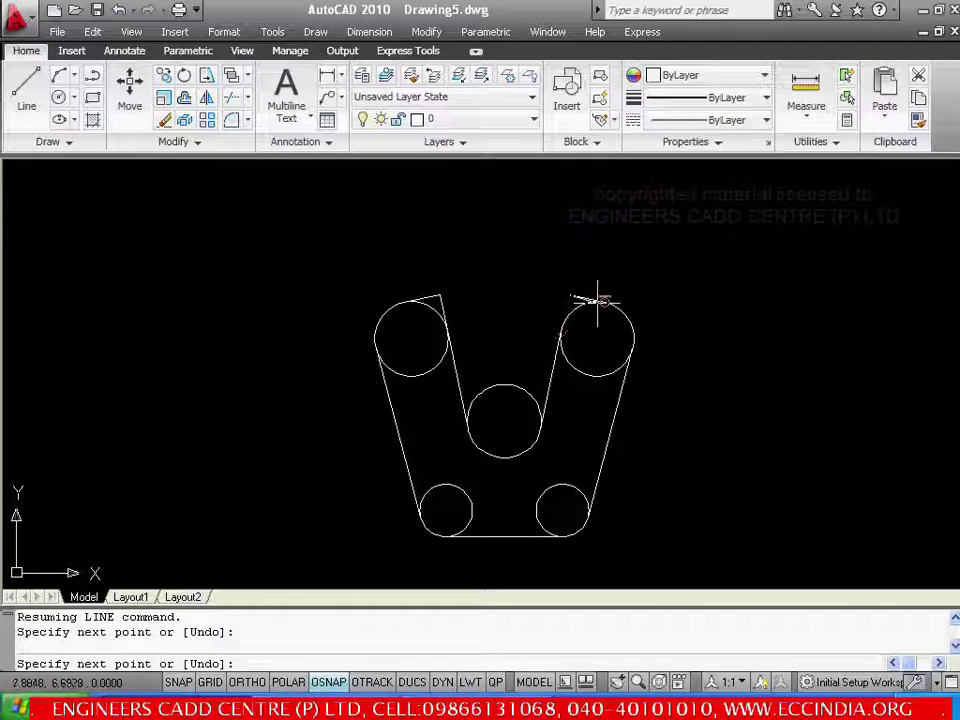
key(Escape)
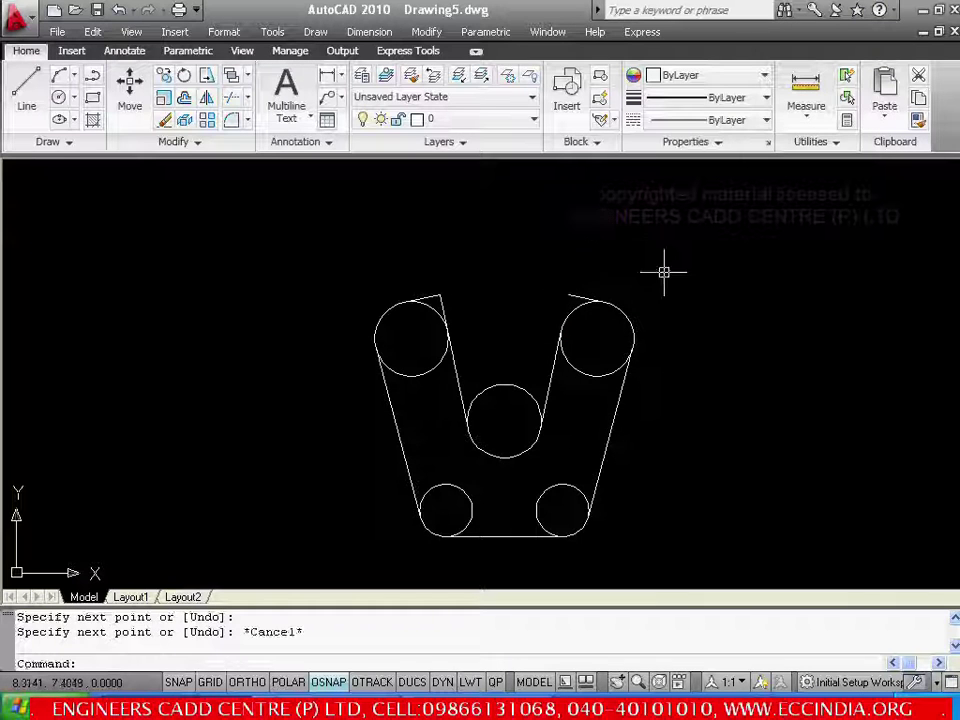
- Extend the right inner line up to the top edge, then check against the workbook
text(ex)
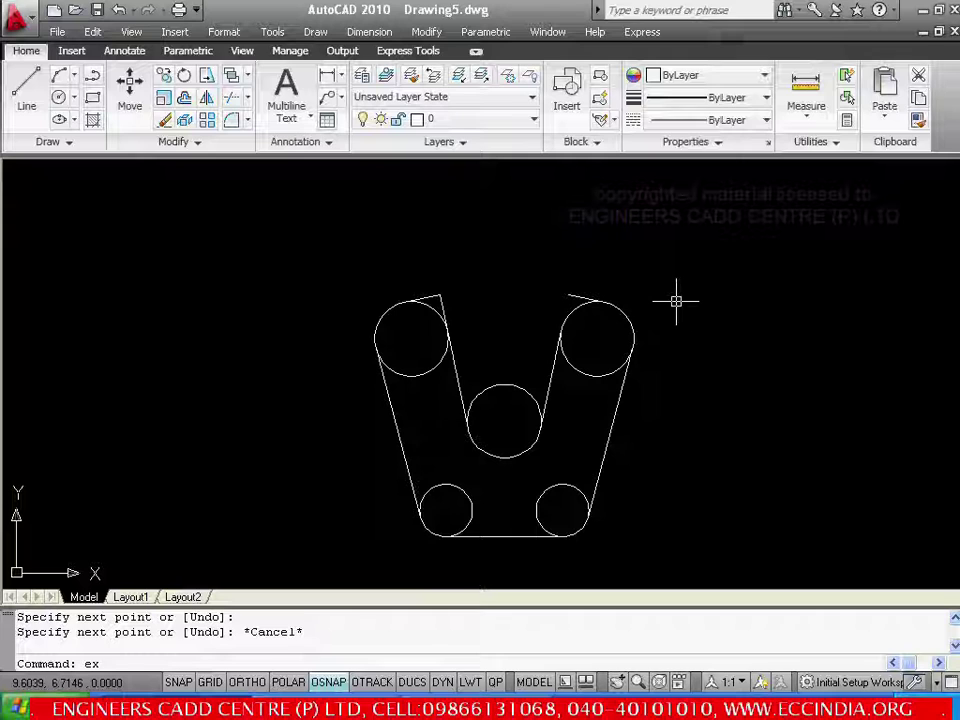
key(Return)
key(Return)
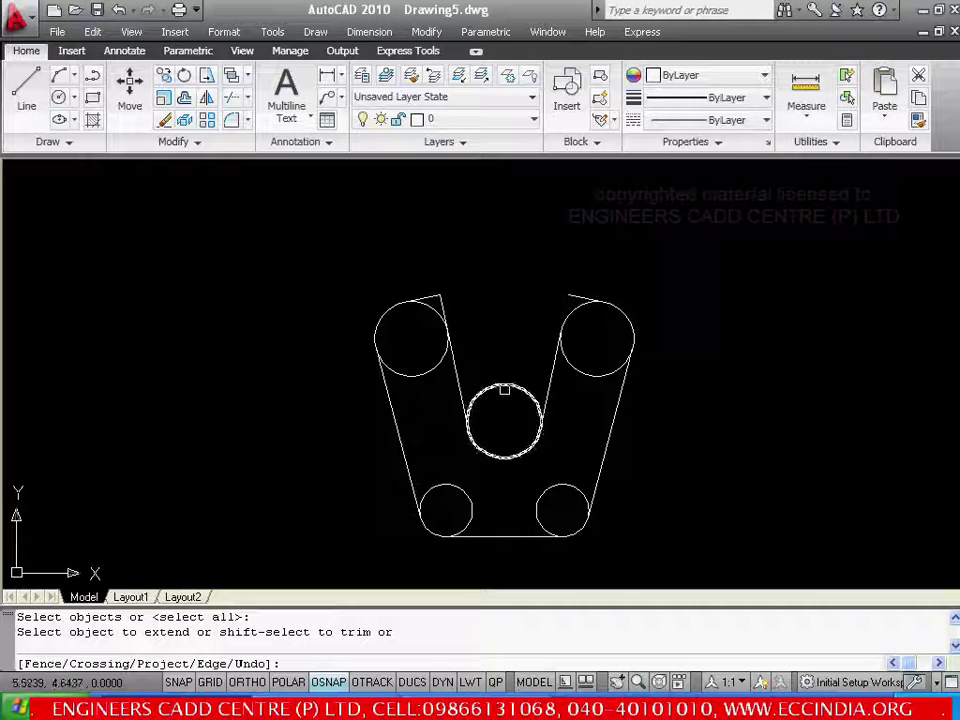
click(556, 356)
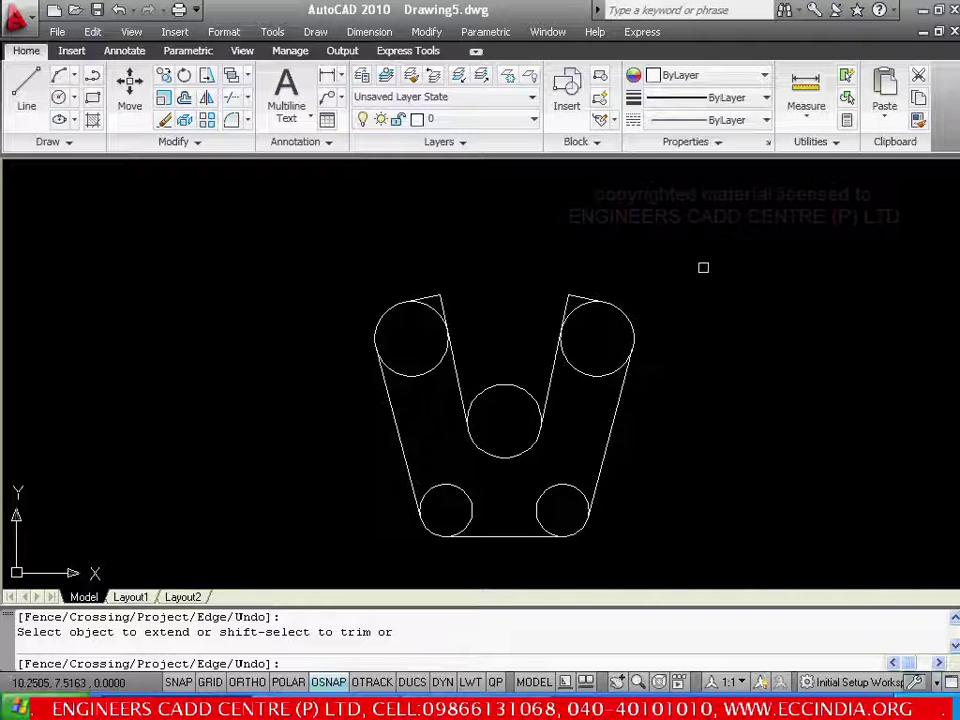
key(Escape)
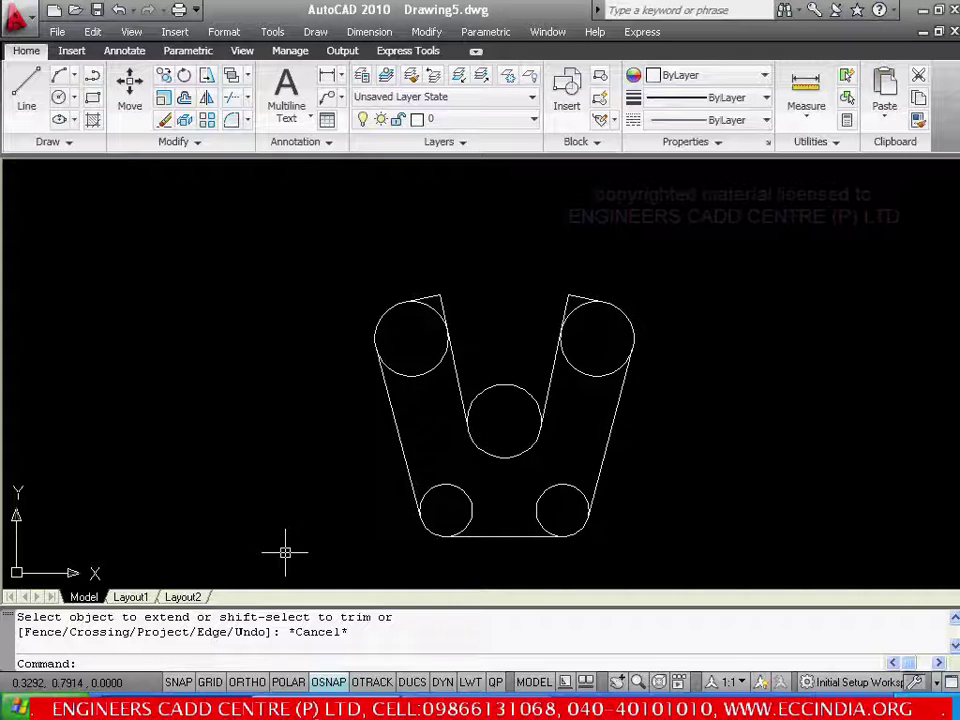
key(alt+Tab)
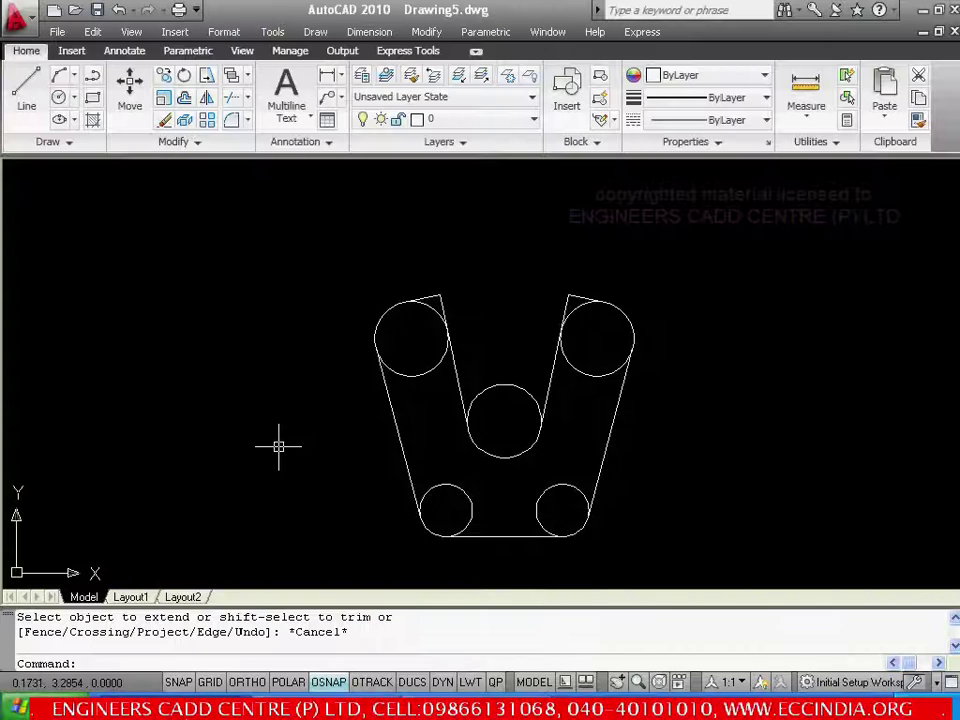
- Trim the inner parts of all five circles, leaving rounded outer arcs at the bracket ends
text(tr)
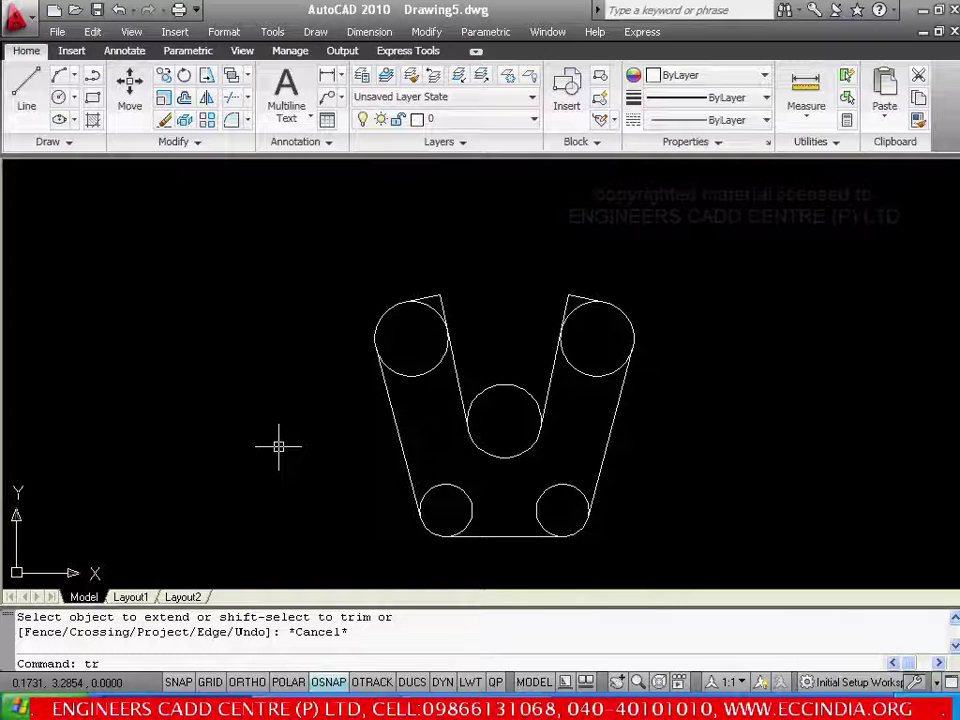
key(Return)
key(Return)
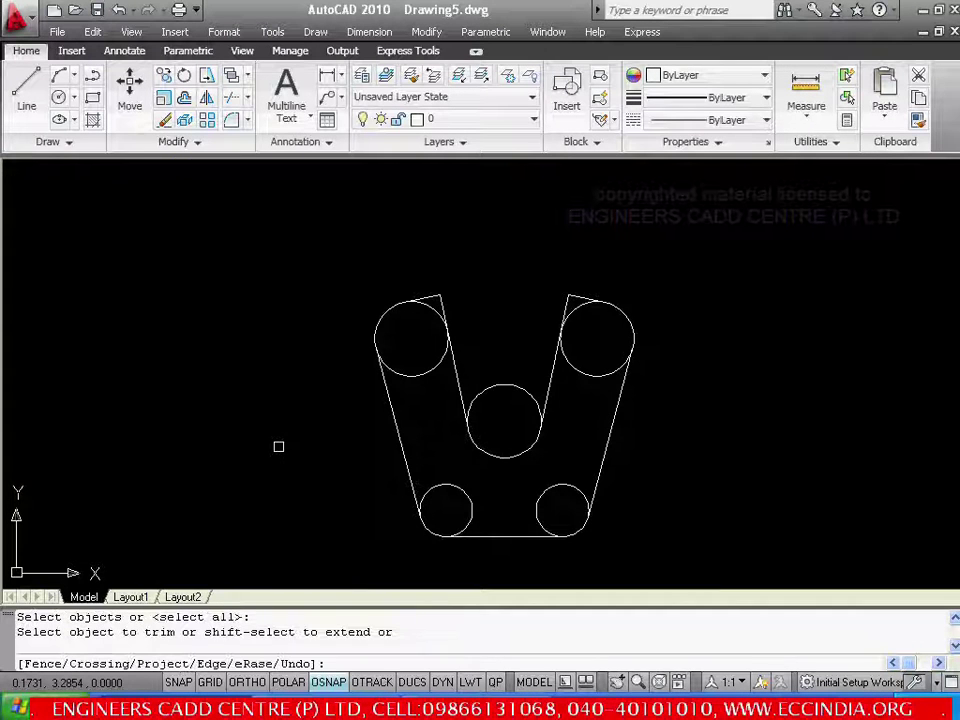
click(424, 372)
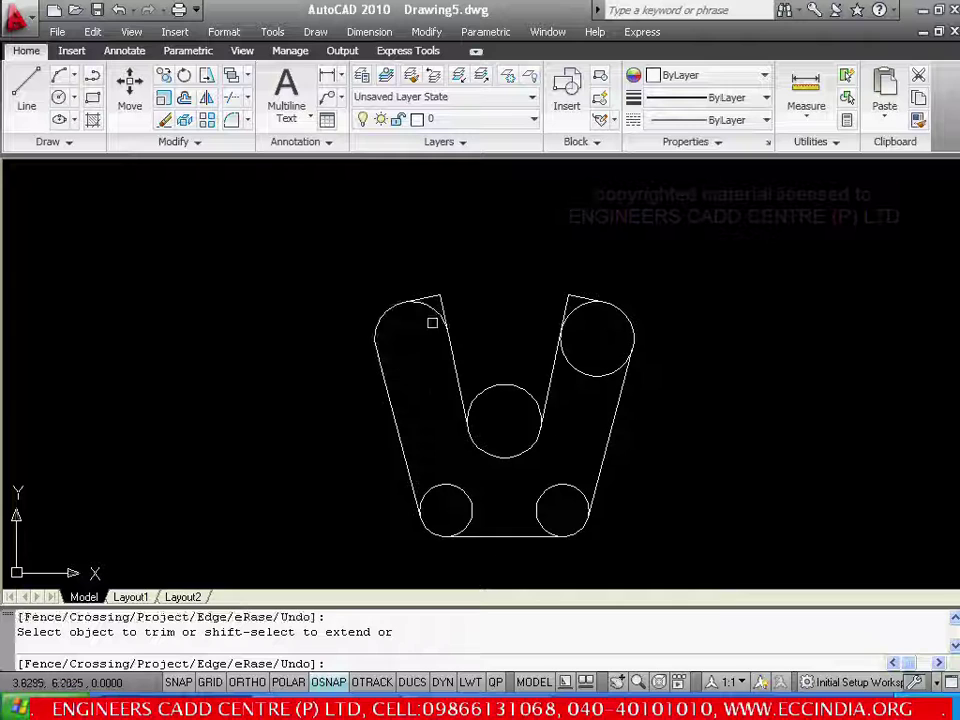
click(437, 486)
click(537, 497)
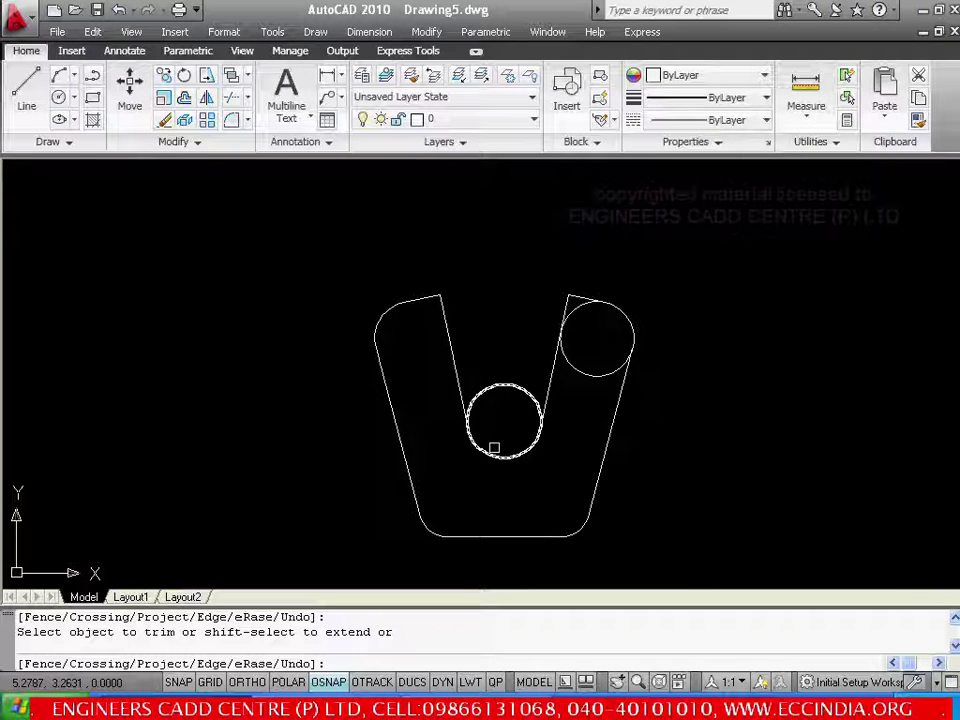
click(501, 386)
click(584, 379)
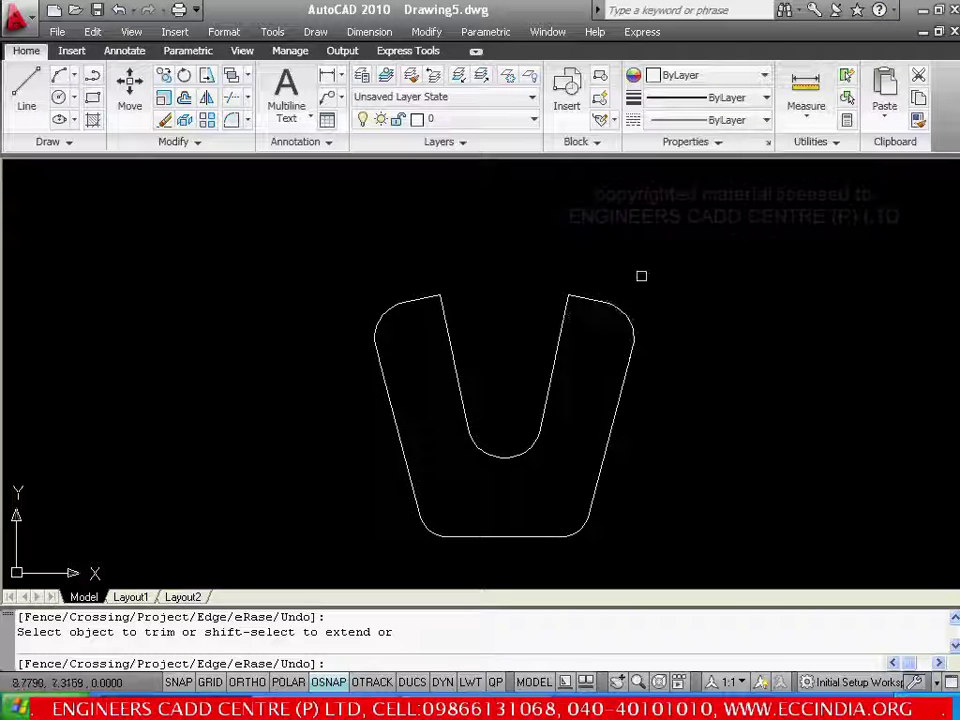
key(Escape)
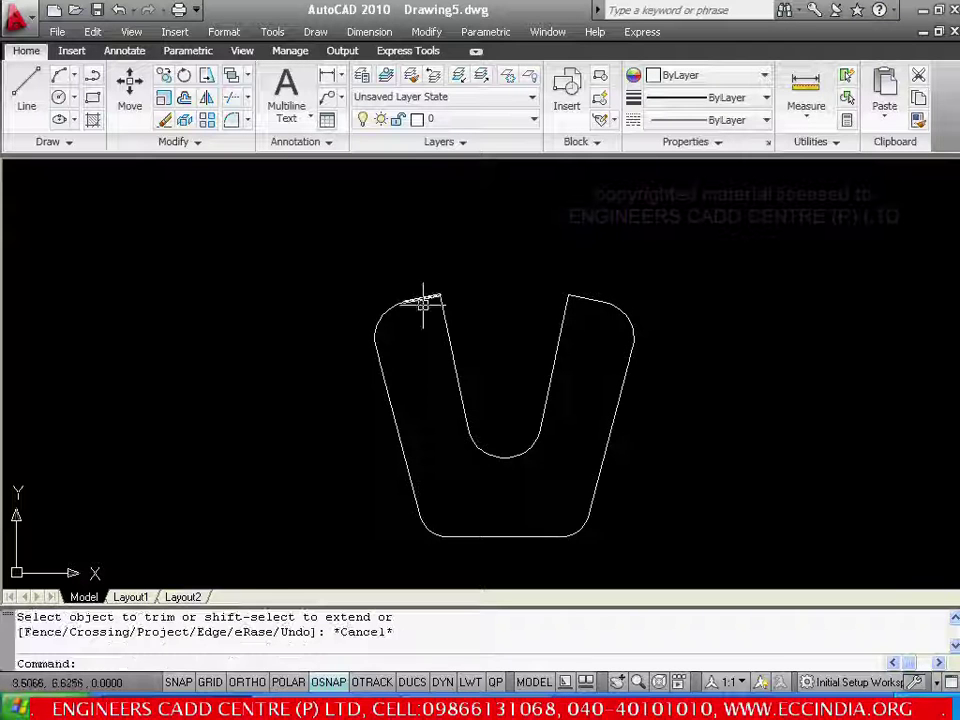
- Bring up the workbook PDF and scroll down to the page 12 exercise
click(320, 708)
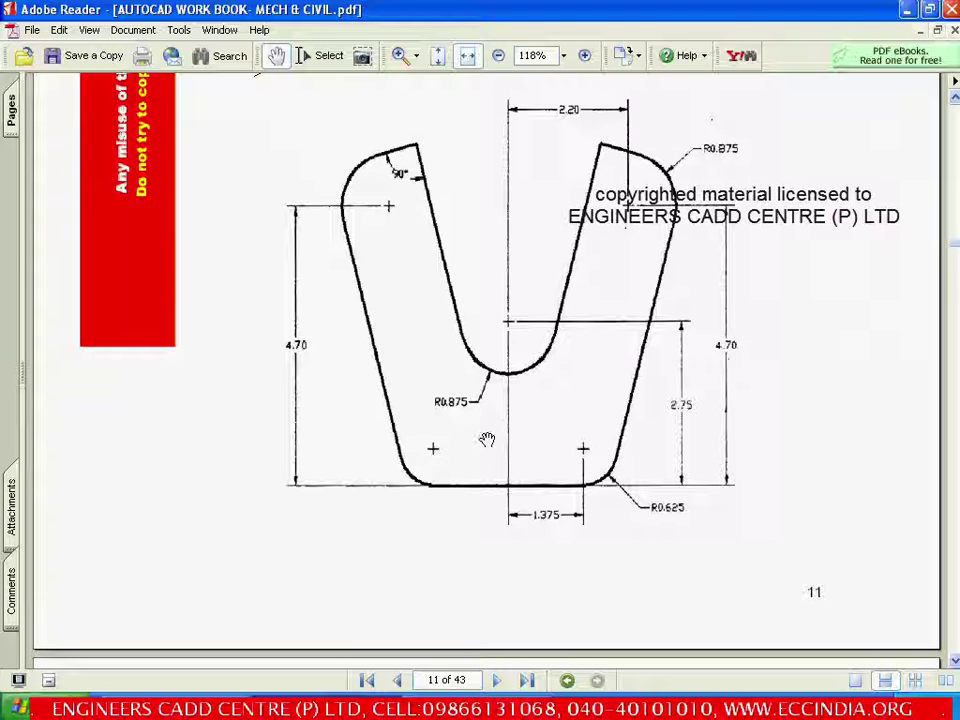
scroll(489, 430, down, 3)
scroll(485, 415, down, 3)
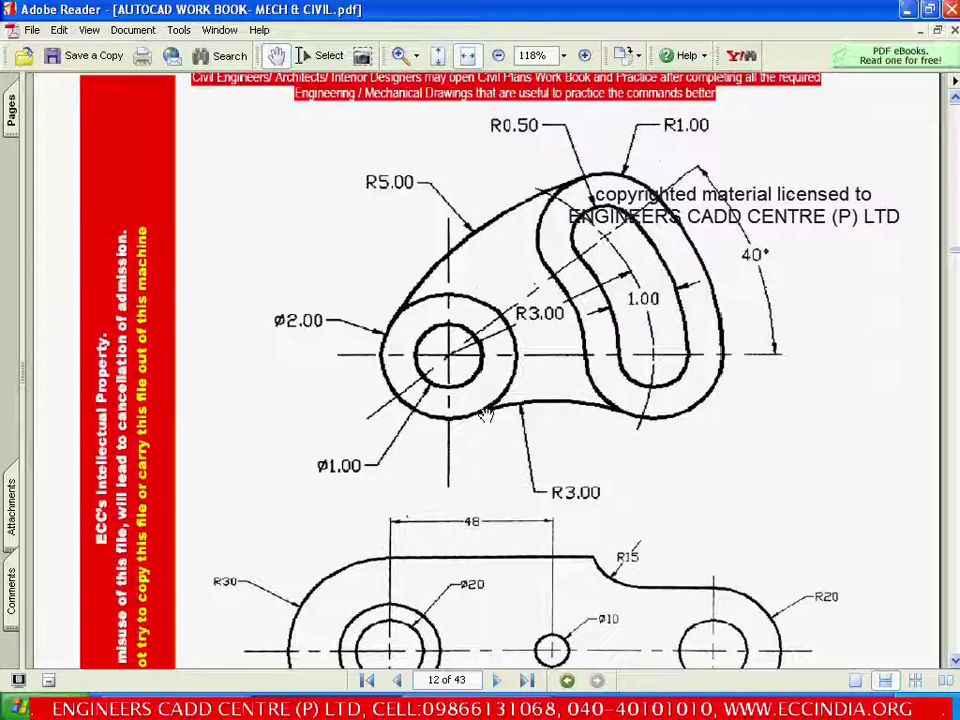